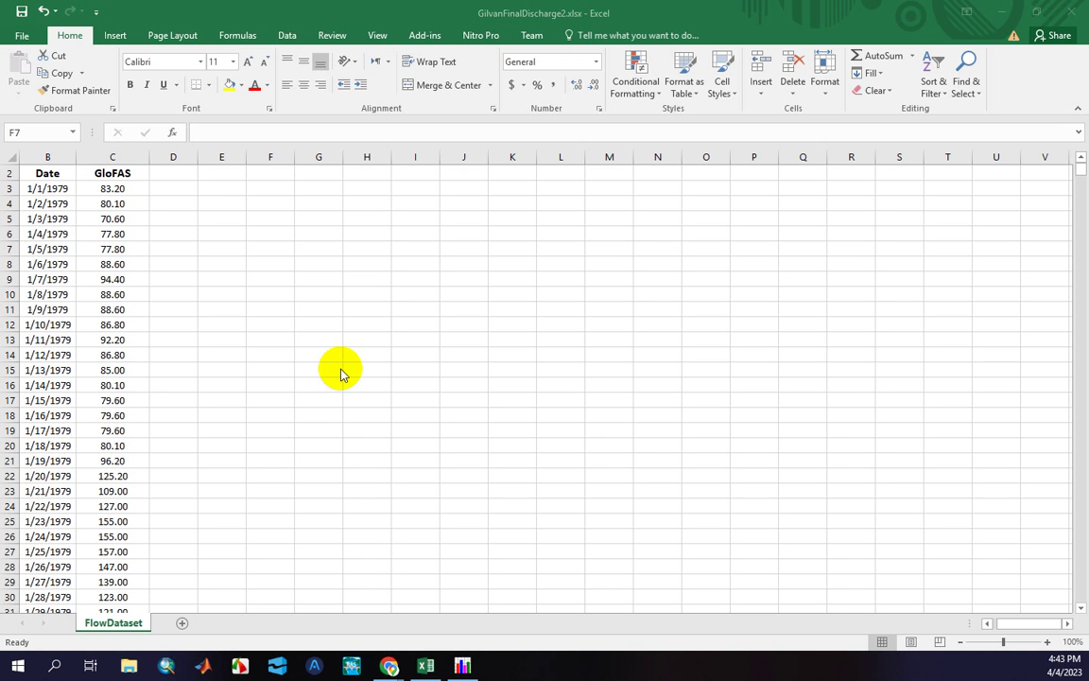
# Examine the range of daily Date and GloFAS discharge records in the FlowDataset sheet, from the first rows through 2012
pyautogui.click(1081, 176)
pyautogui.click(1033, 202)
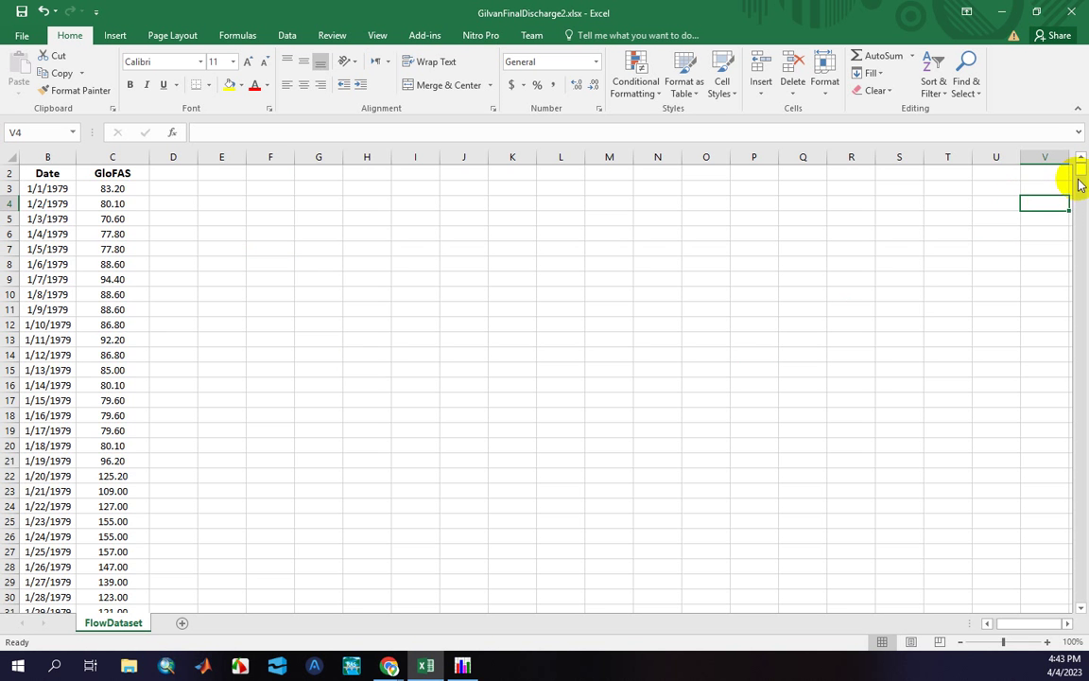
pyautogui.moveTo(1083, 180)
pyautogui.mouseDown()
pyautogui.moveTo(1075, 216)
pyautogui.moveTo(1069, 167)
pyautogui.mouseUp()
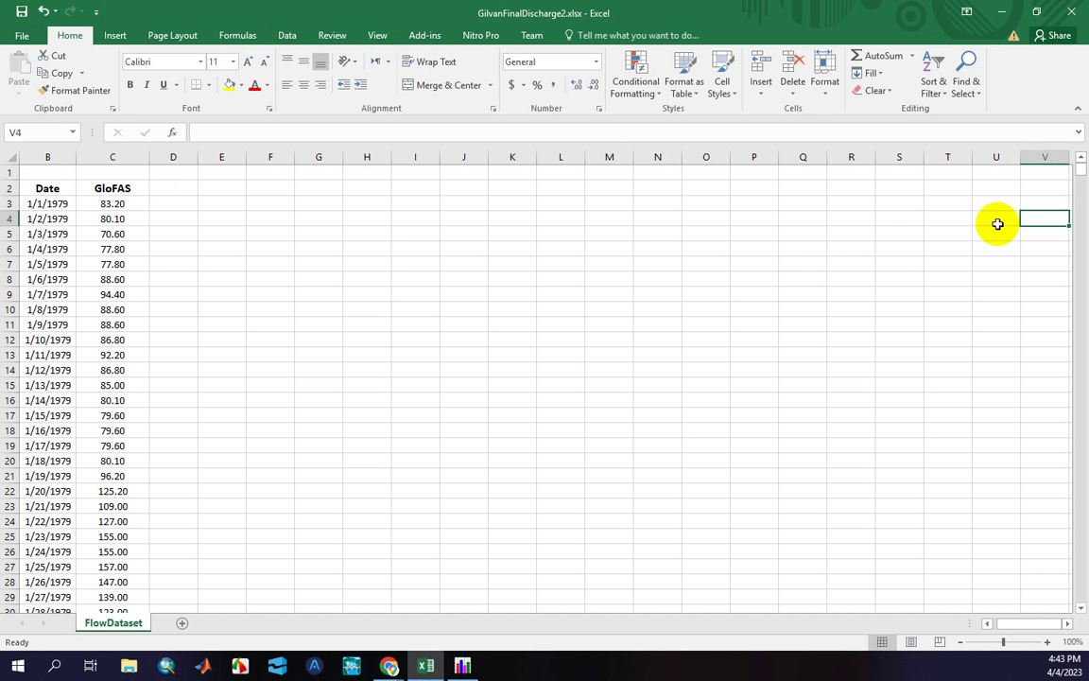
pyautogui.moveTo(1079, 171); pyautogui.dragTo(1065, 571)
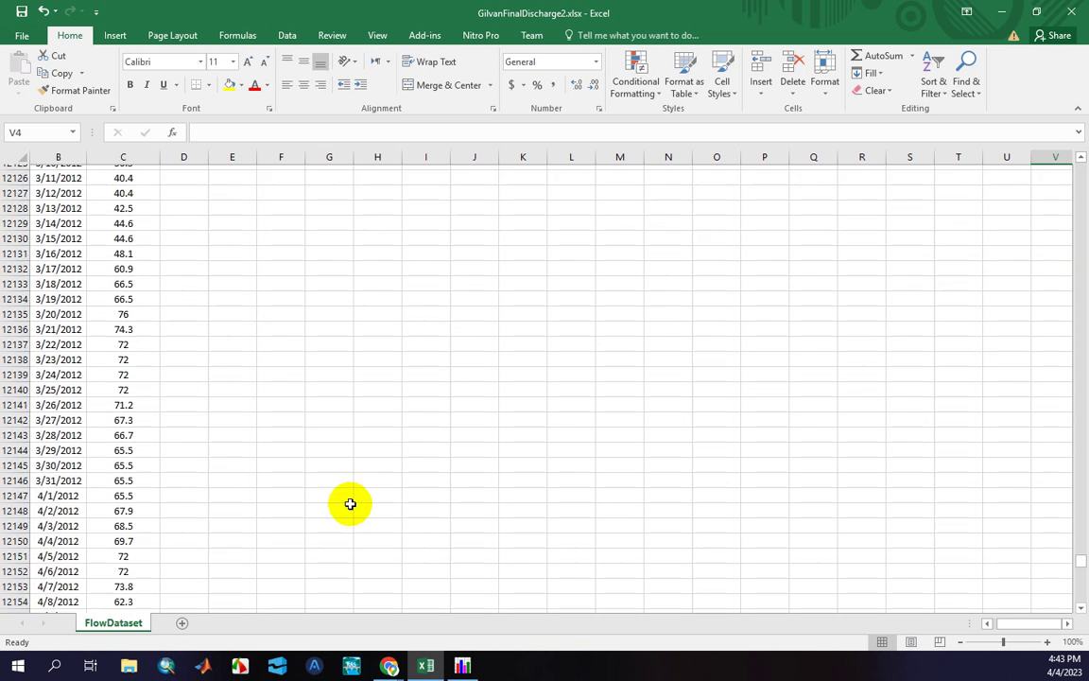
pyautogui.scroll(-8, 349, 501)
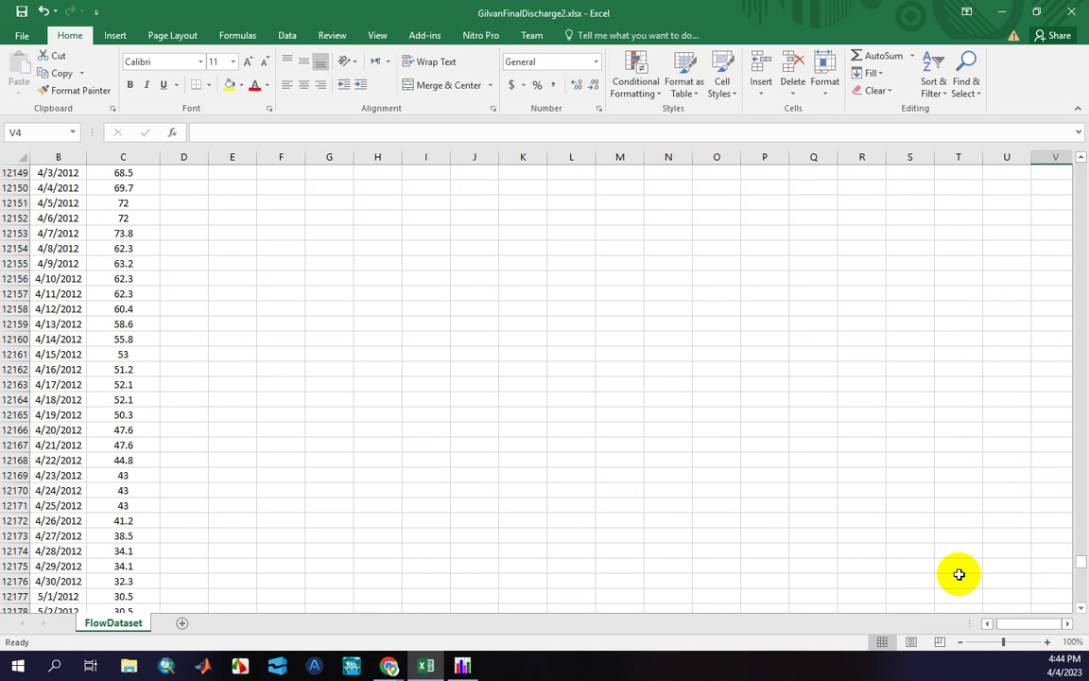
pyautogui.moveTo(1079, 564); pyautogui.dragTo(1085, 135)
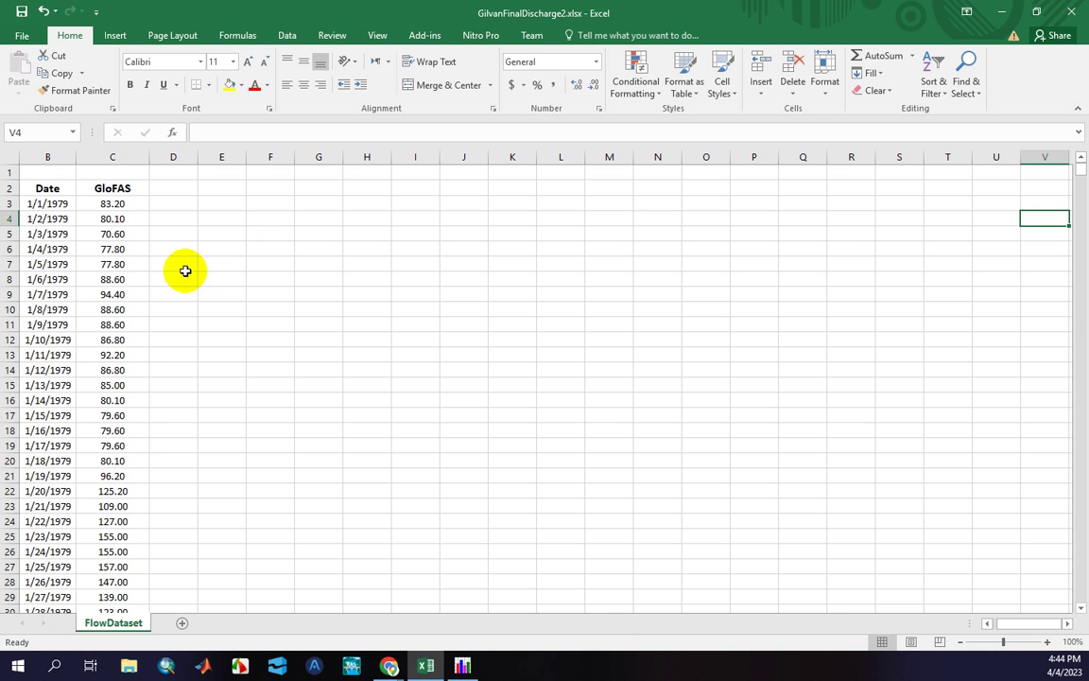
# Delete the blank first row above the Date and GloFAS headers
pyautogui.click(221, 290)
pyautogui.click(10, 172)
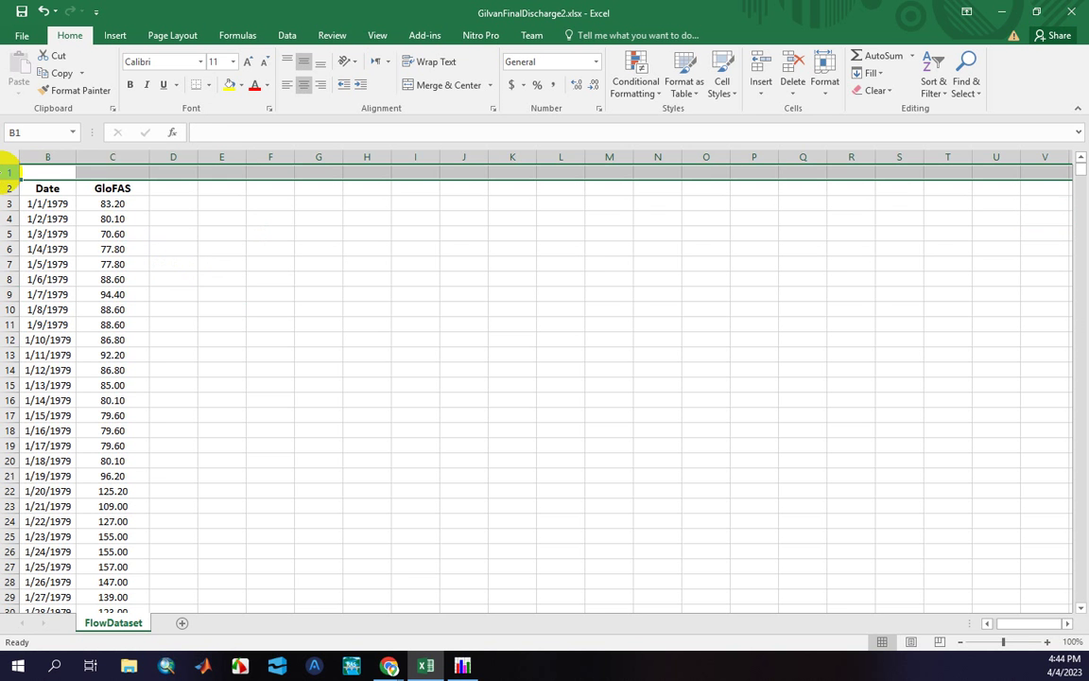
pyautogui.rightClick(10, 172)
pyautogui.click(43, 277)
pyautogui.click(167, 250)
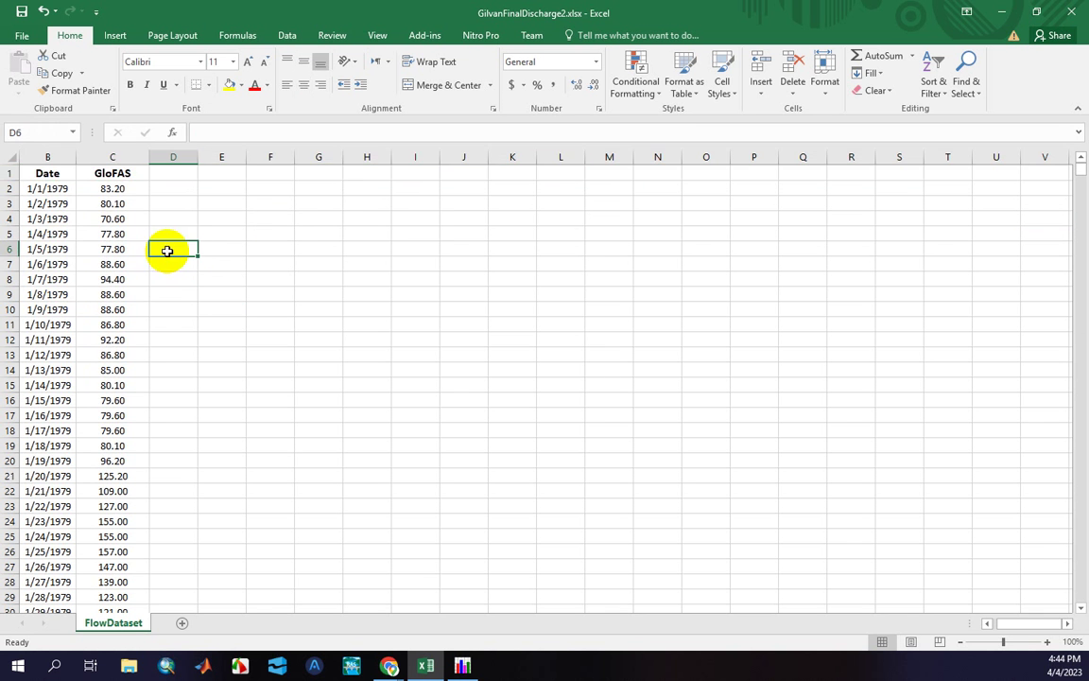
# Create a PivotTable on a new worksheet from columns B and C of the FlowDataset sheet
pyautogui.moveTo(55, 158); pyautogui.dragTo(93, 158)
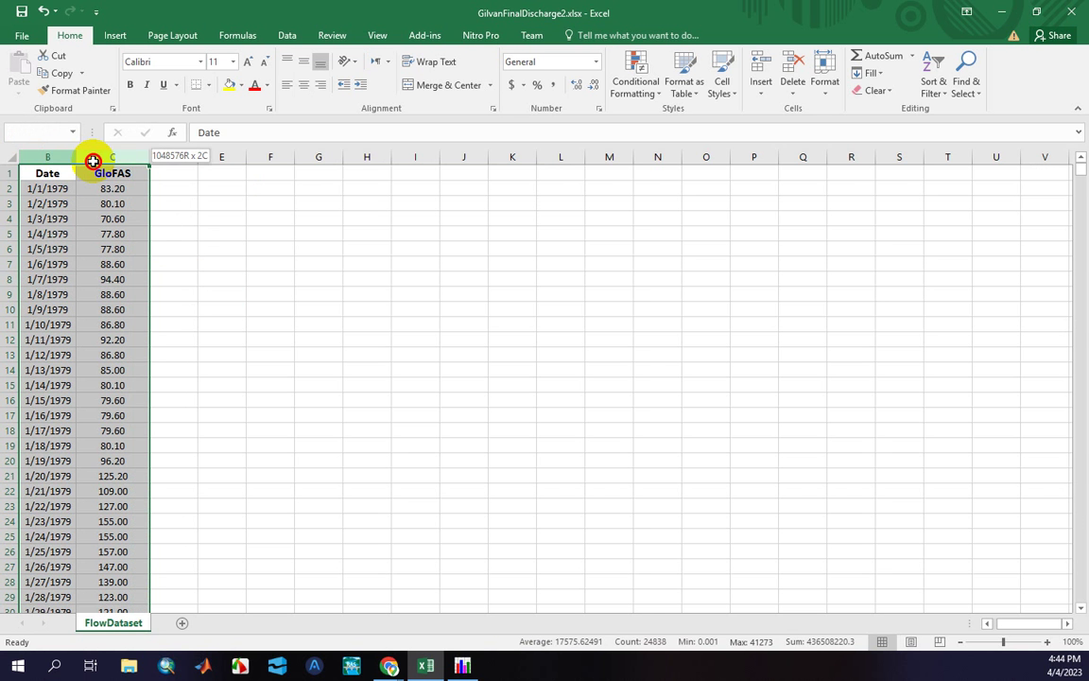
pyautogui.click(115, 38)
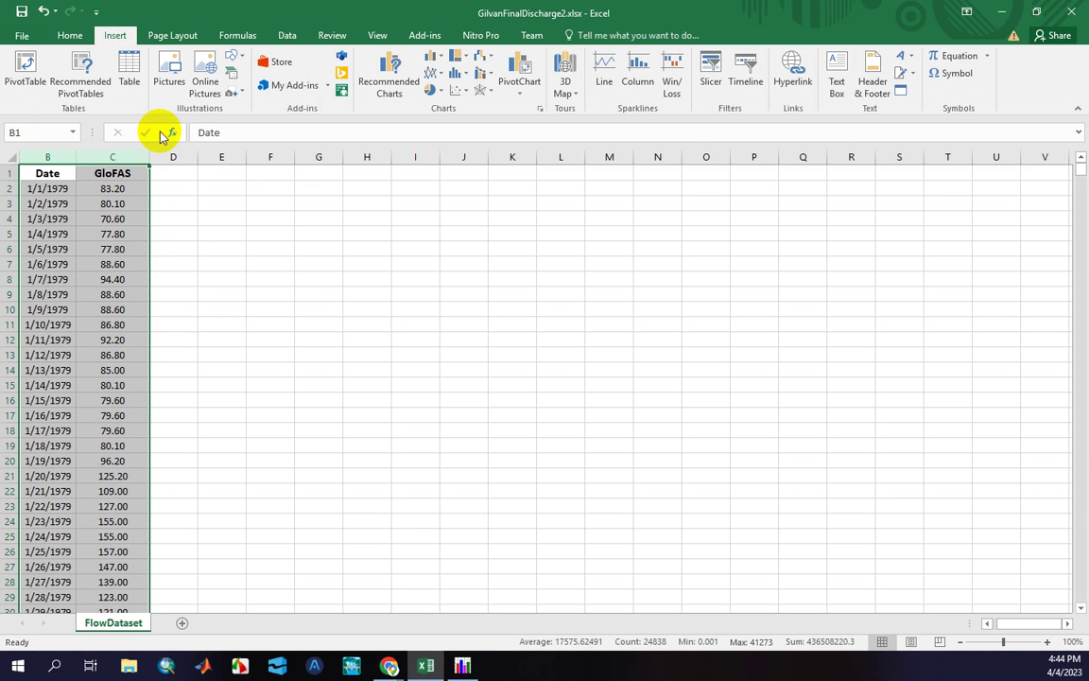
pyautogui.click(27, 83)
pyautogui.moveTo(400, 127); pyautogui.dragTo(473, 154)
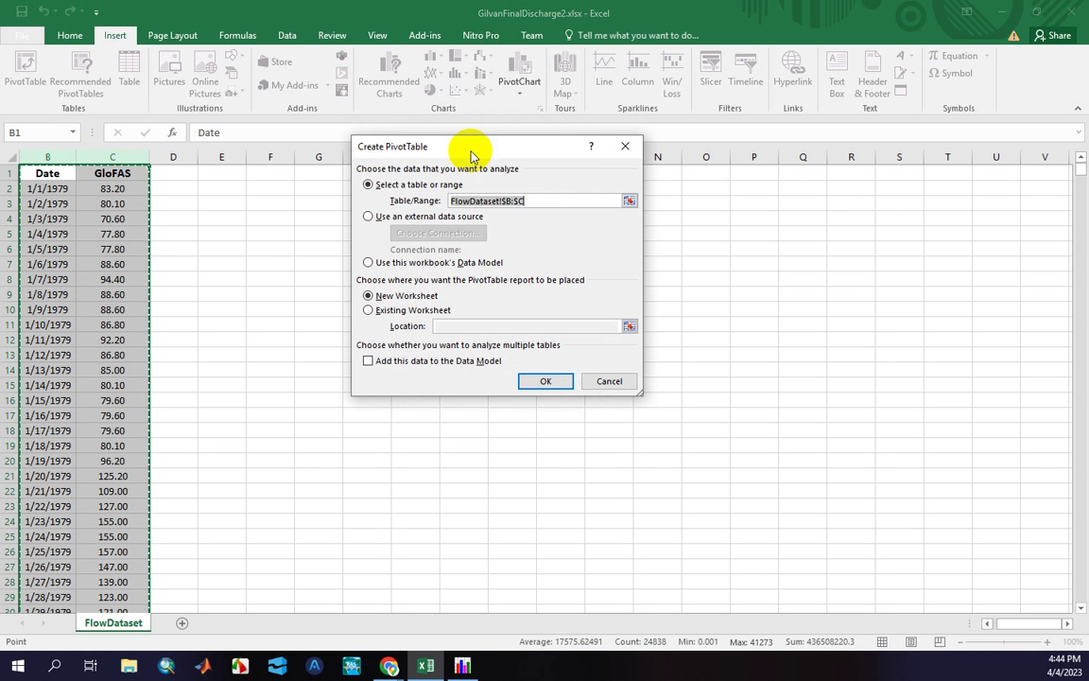
pyautogui.click(547, 382)
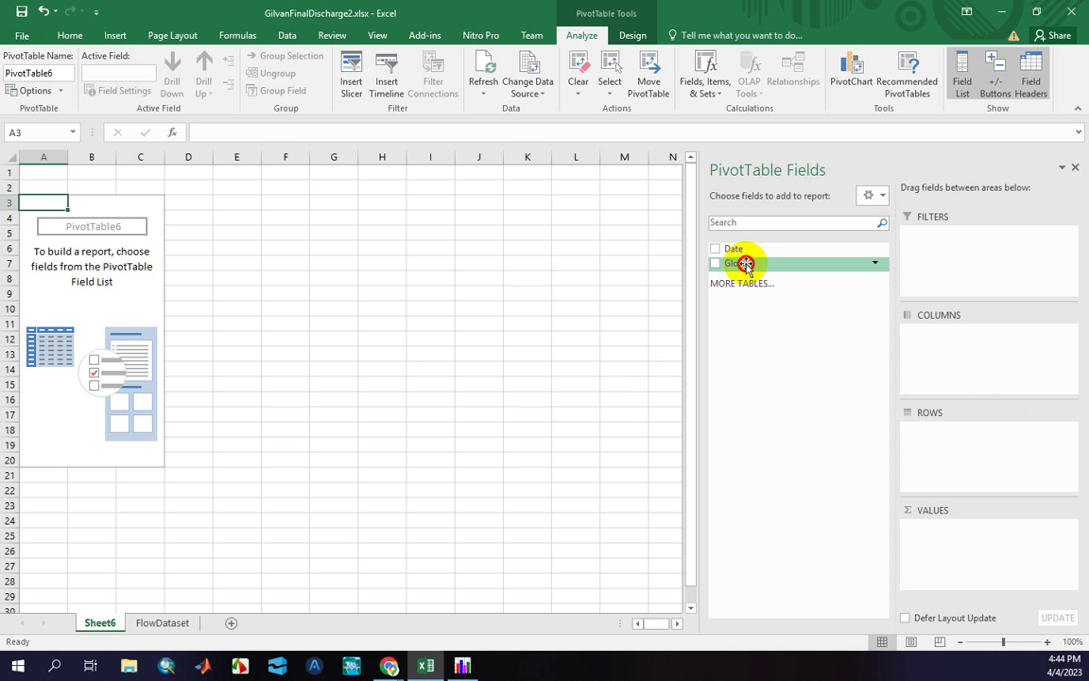
# Summarize GloFAS as values with Date in the rows, keeping only the Years grouping by removing Date and Quarters
pyautogui.moveTo(746, 264); pyautogui.dragTo(959, 533)
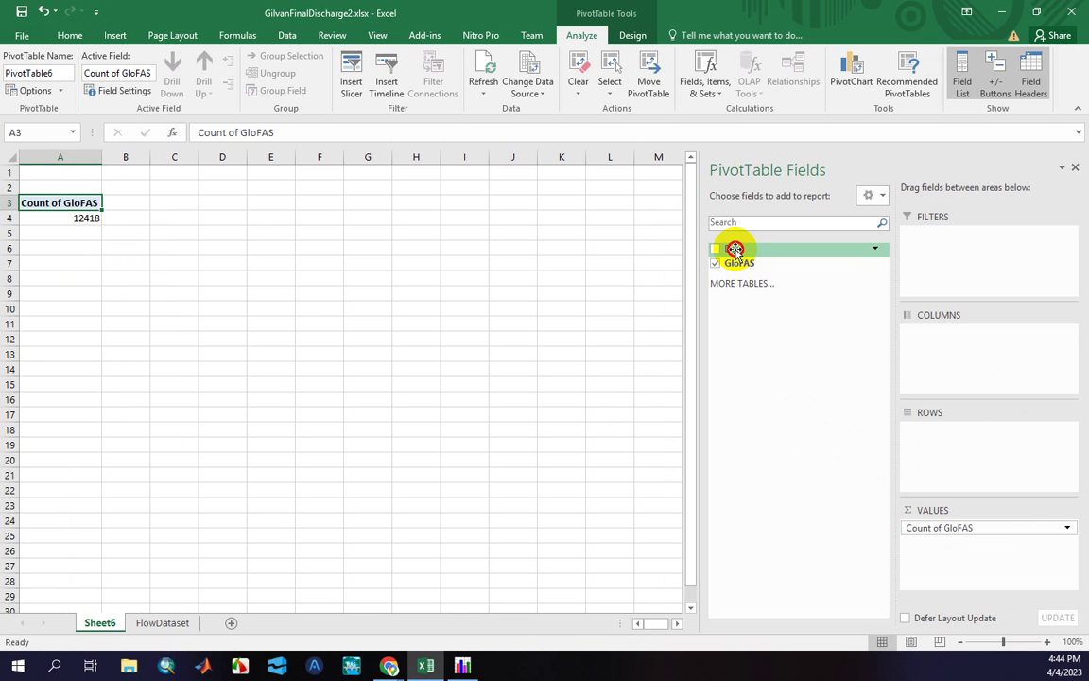
pyautogui.moveTo(736, 248); pyautogui.dragTo(965, 443)
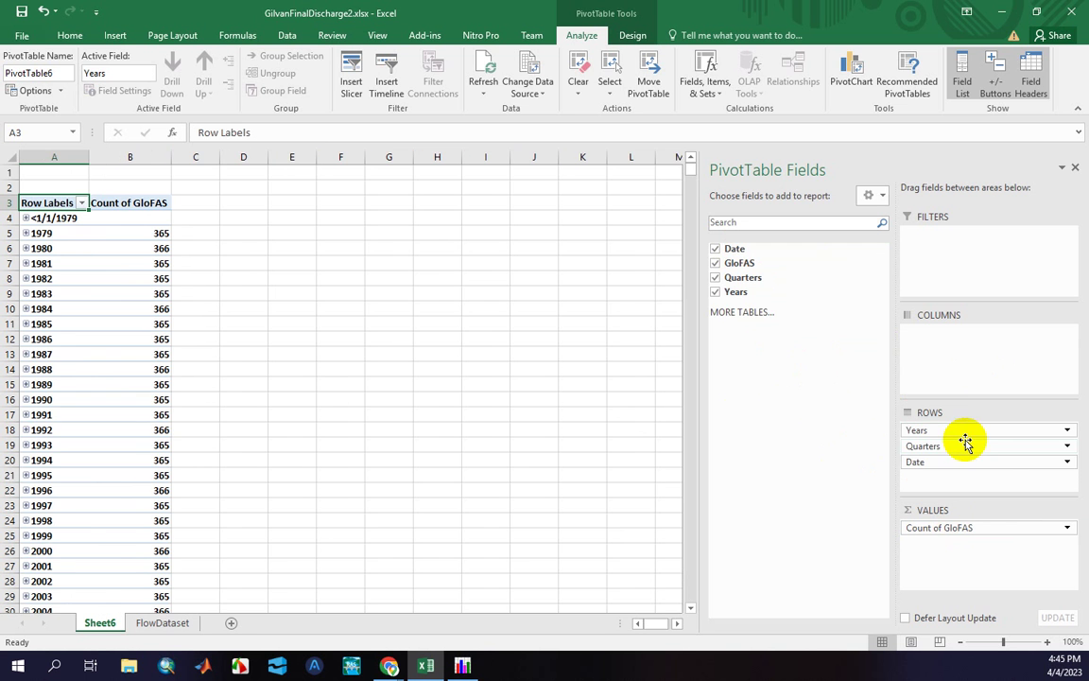
pyautogui.click(1066, 463)
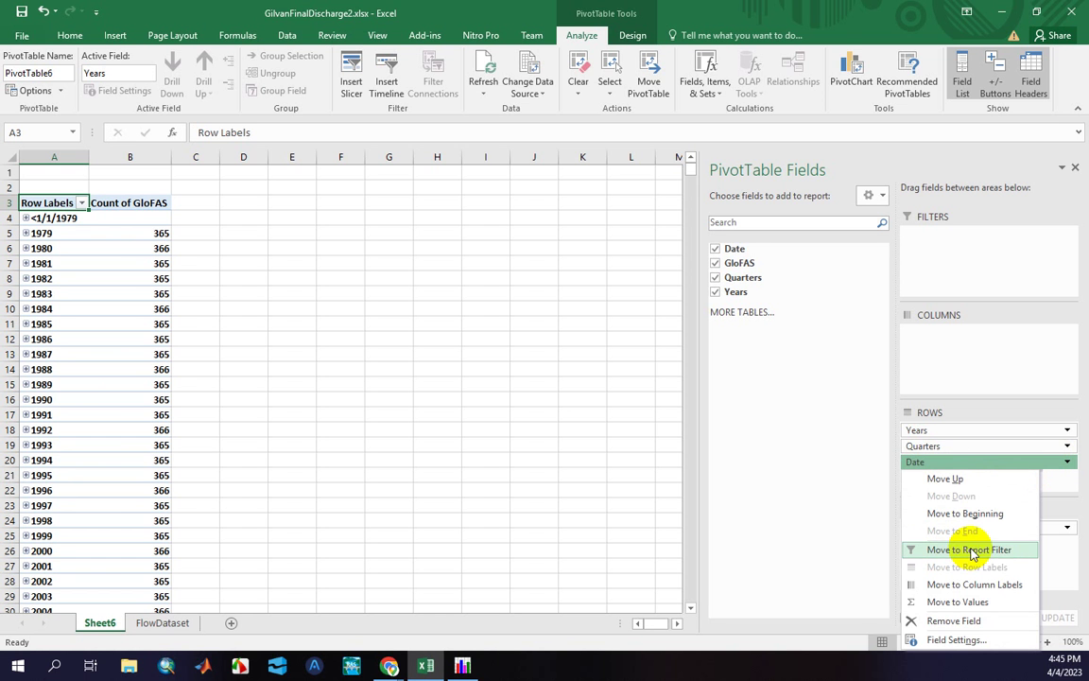
pyautogui.click(955, 622)
pyautogui.click(1066, 446)
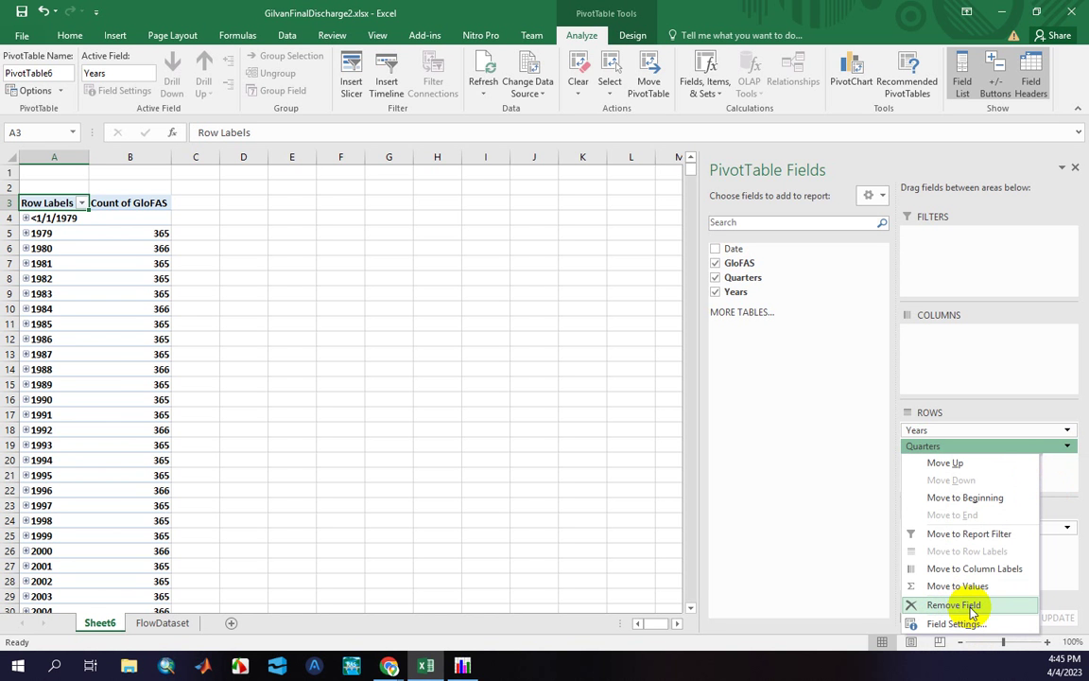
pyautogui.click(972, 608)
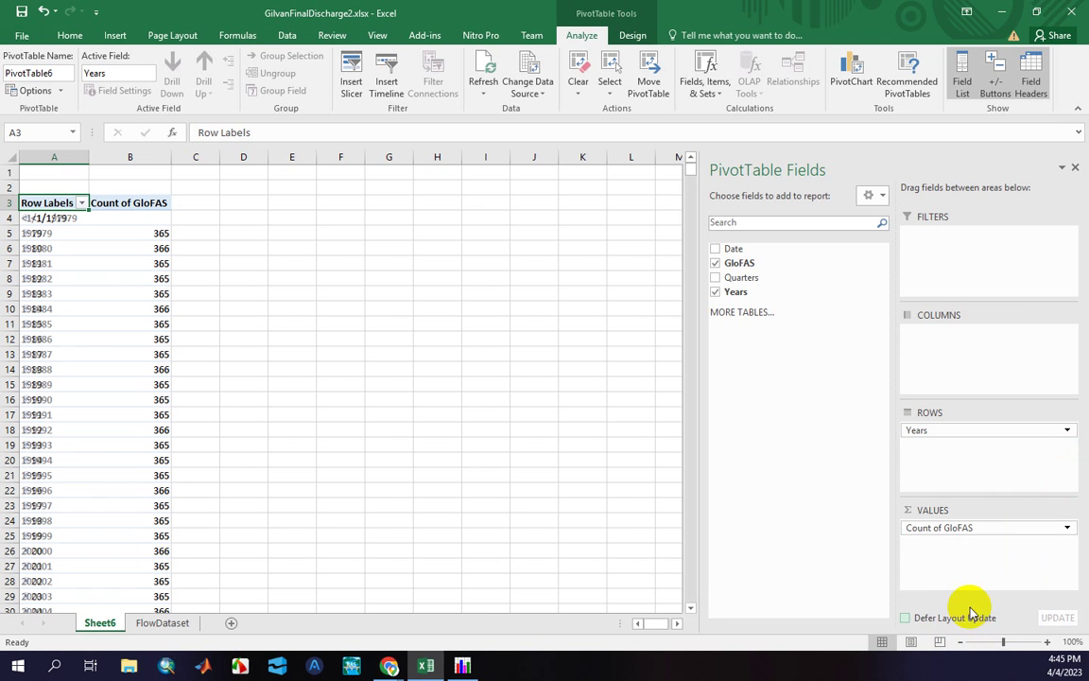
# Set the Years row field's subtotals to the custom Max function
pyautogui.click(1067, 432)
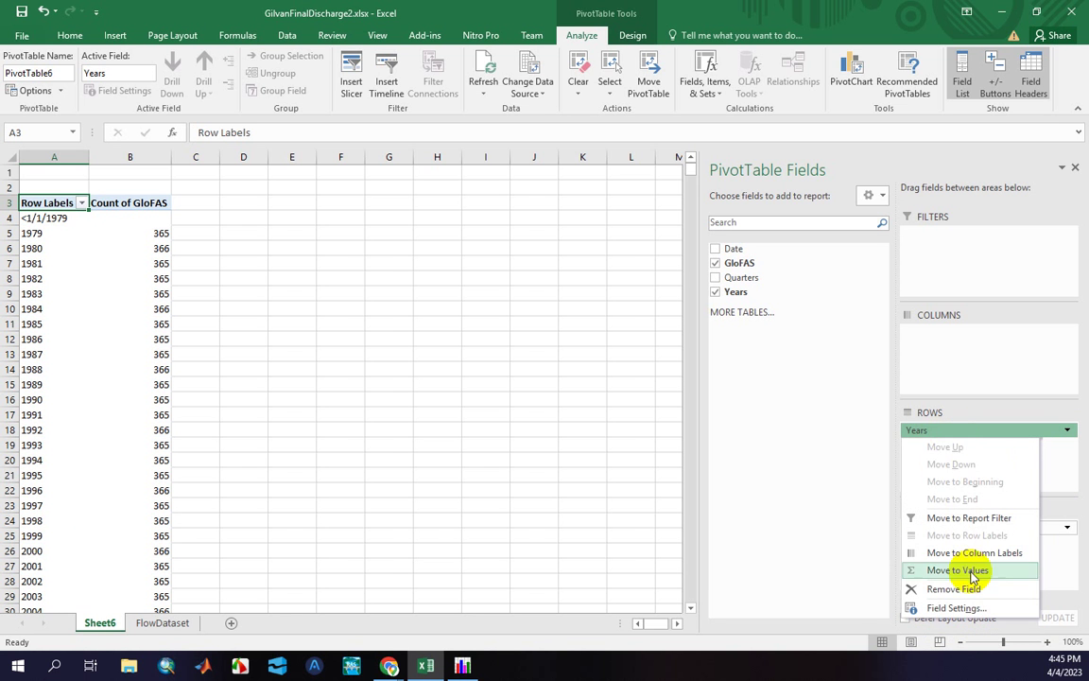
pyautogui.click(957, 608)
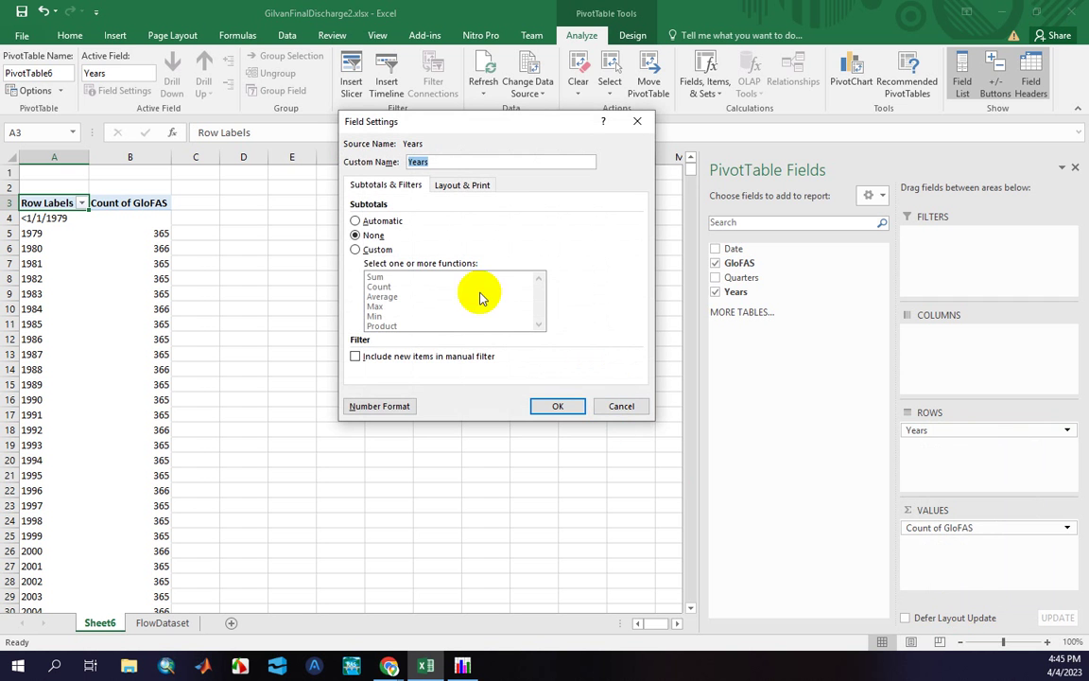
pyautogui.click(357, 250)
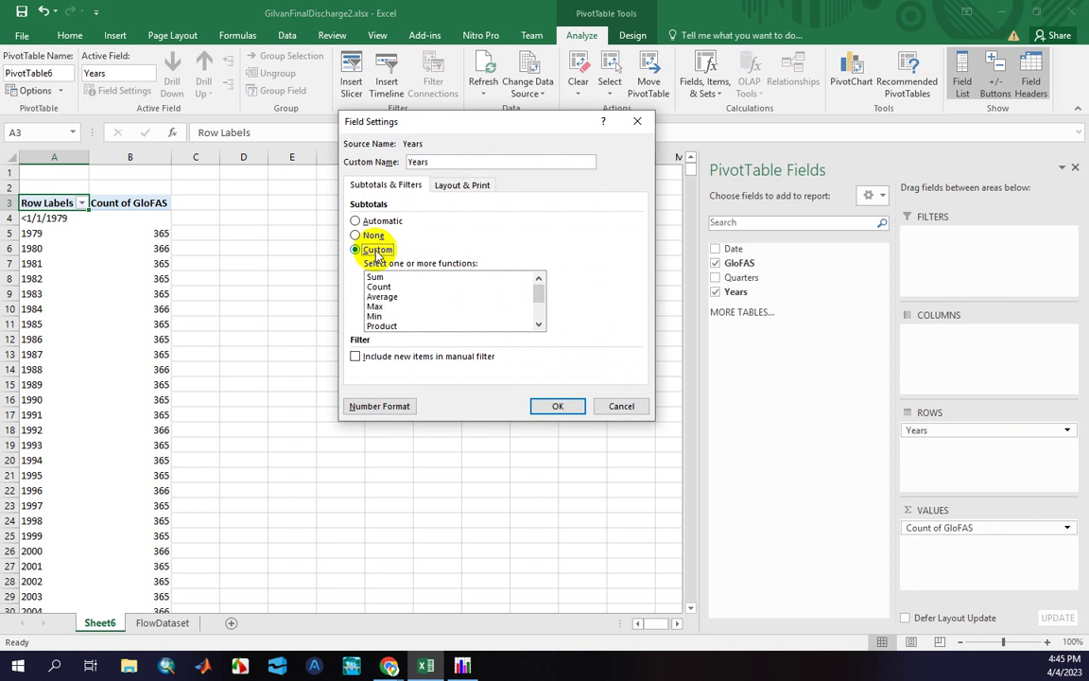
pyautogui.click(377, 307)
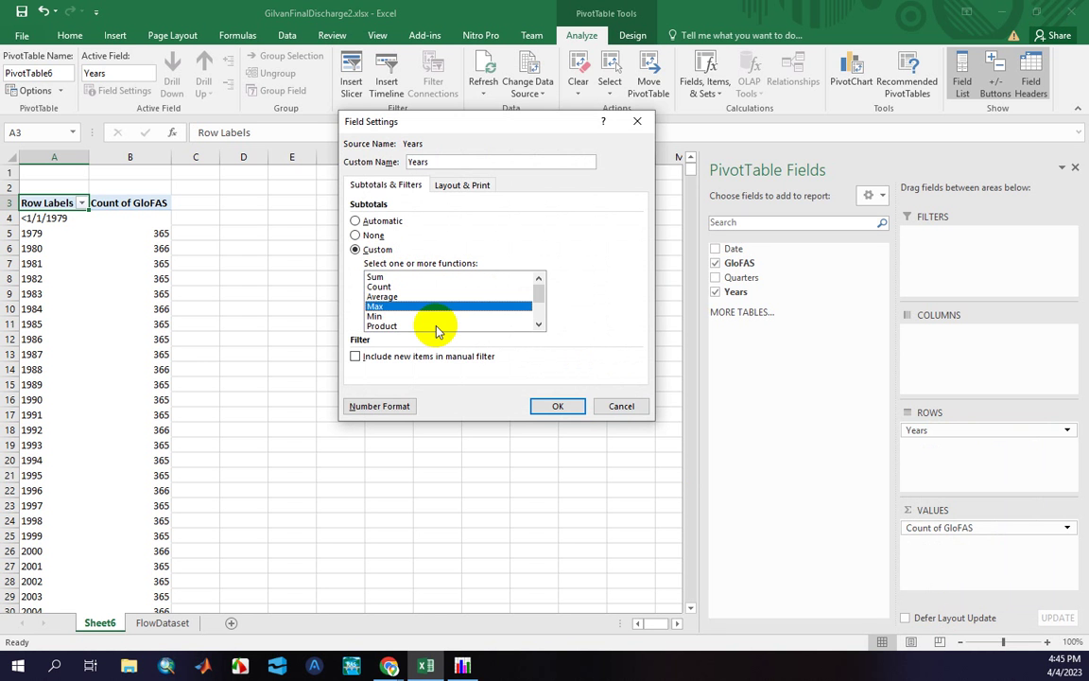
pyautogui.click(558, 406)
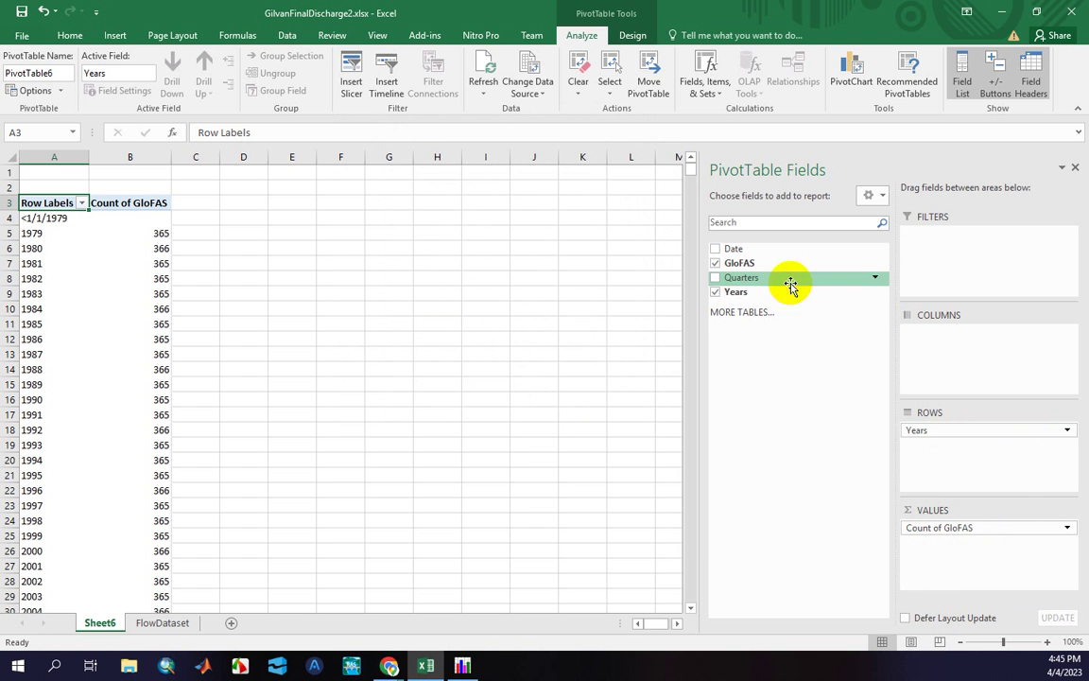
pyautogui.click(875, 277)
pyautogui.click(615, 565)
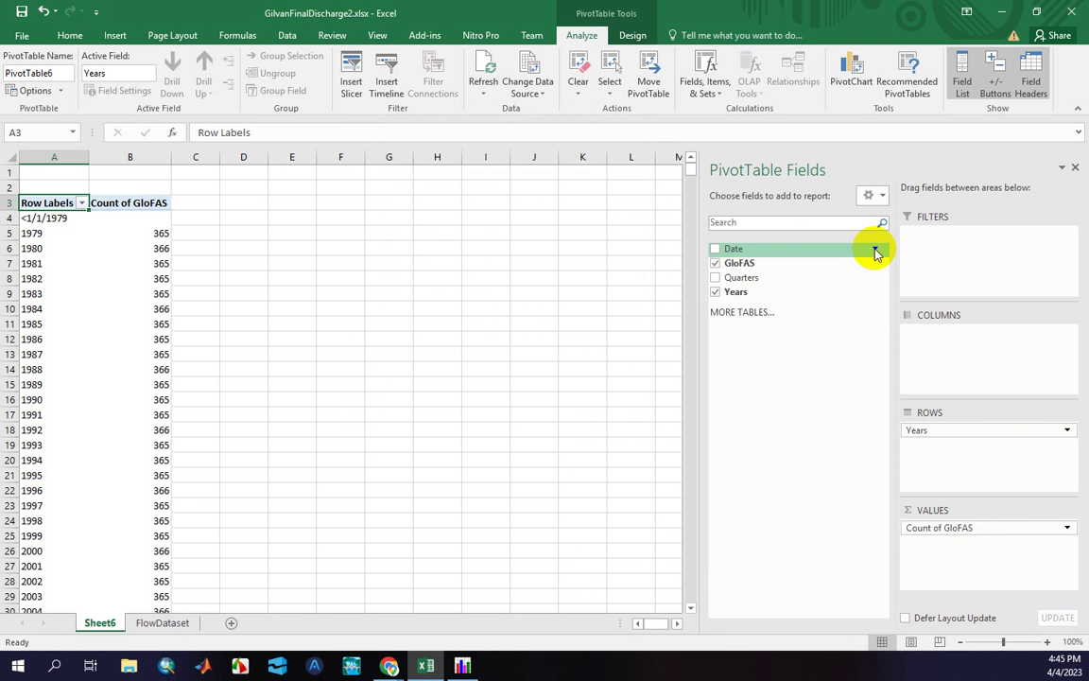
pyautogui.click(875, 253)
pyautogui.click(677, 538)
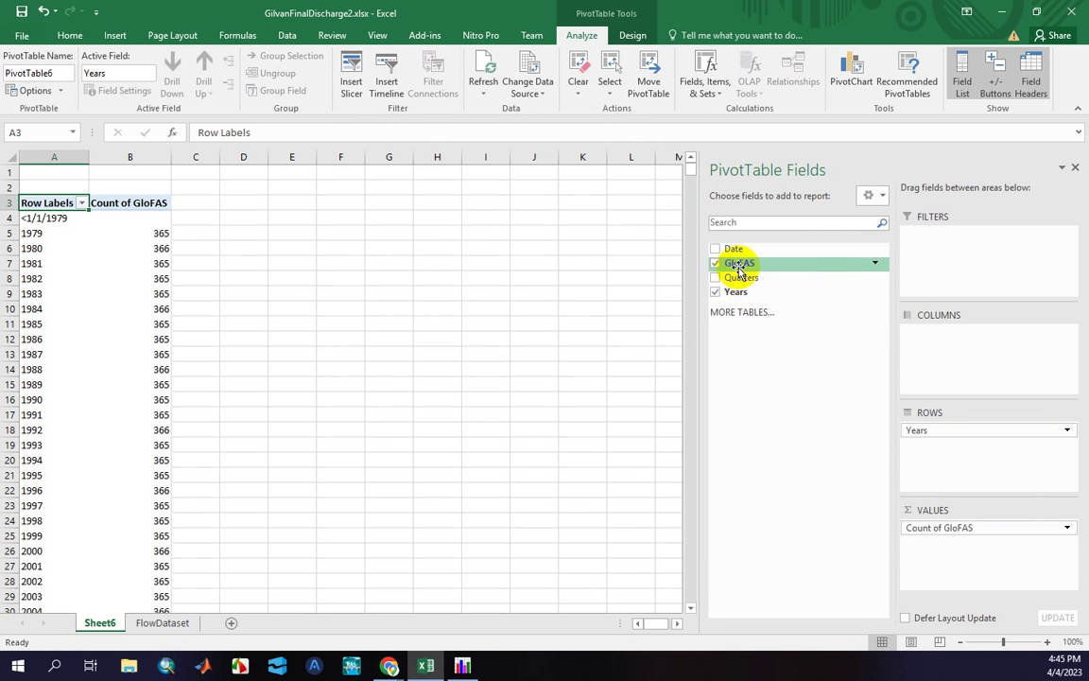
# Take GloFAS out of the pivot table and add it back as a value field only
pyautogui.click(1070, 531)
pyautogui.click(879, 488)
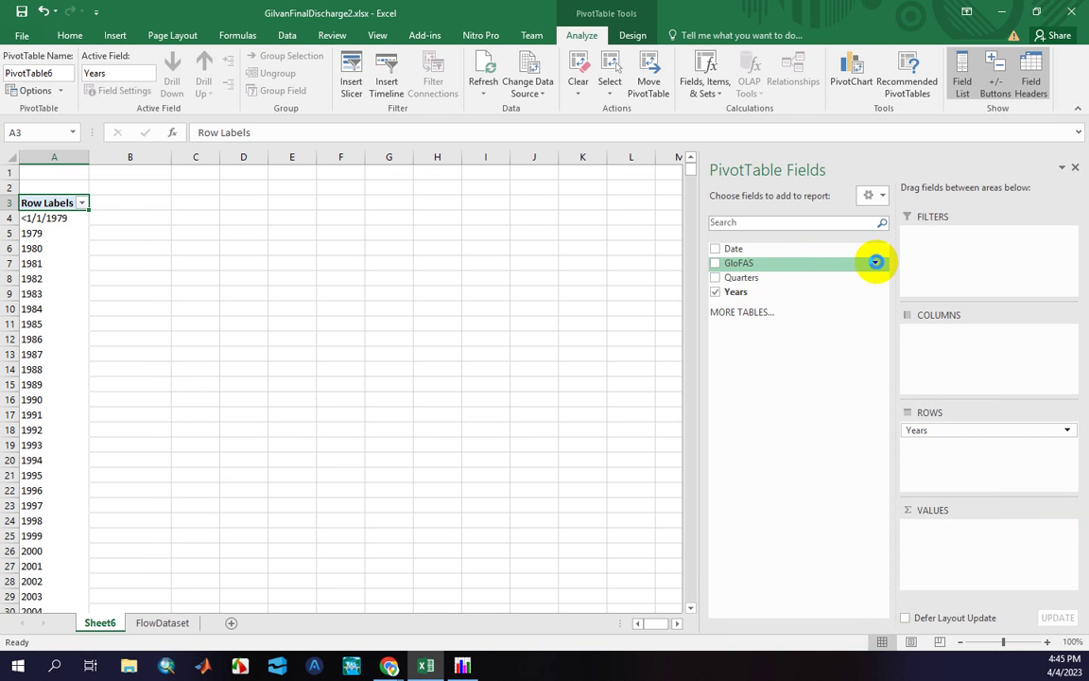
pyautogui.click(876, 263)
pyautogui.click(673, 555)
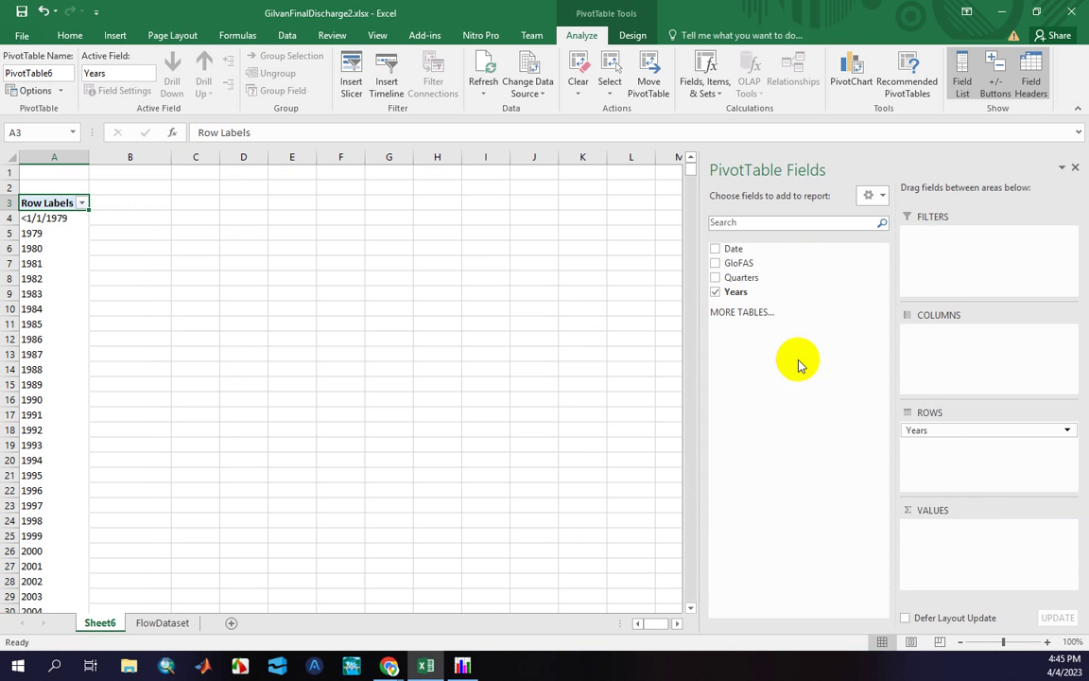
pyautogui.click(717, 264)
pyautogui.moveTo(717, 267); pyautogui.dragTo(971, 547)
pyautogui.click(1067, 445)
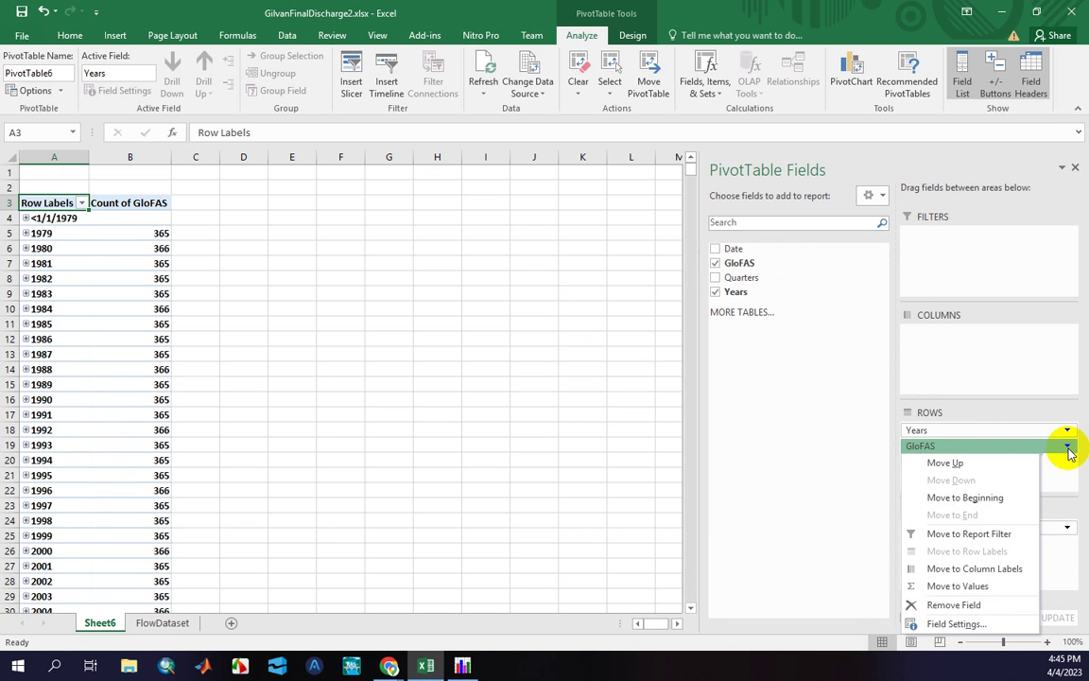
pyautogui.click(959, 605)
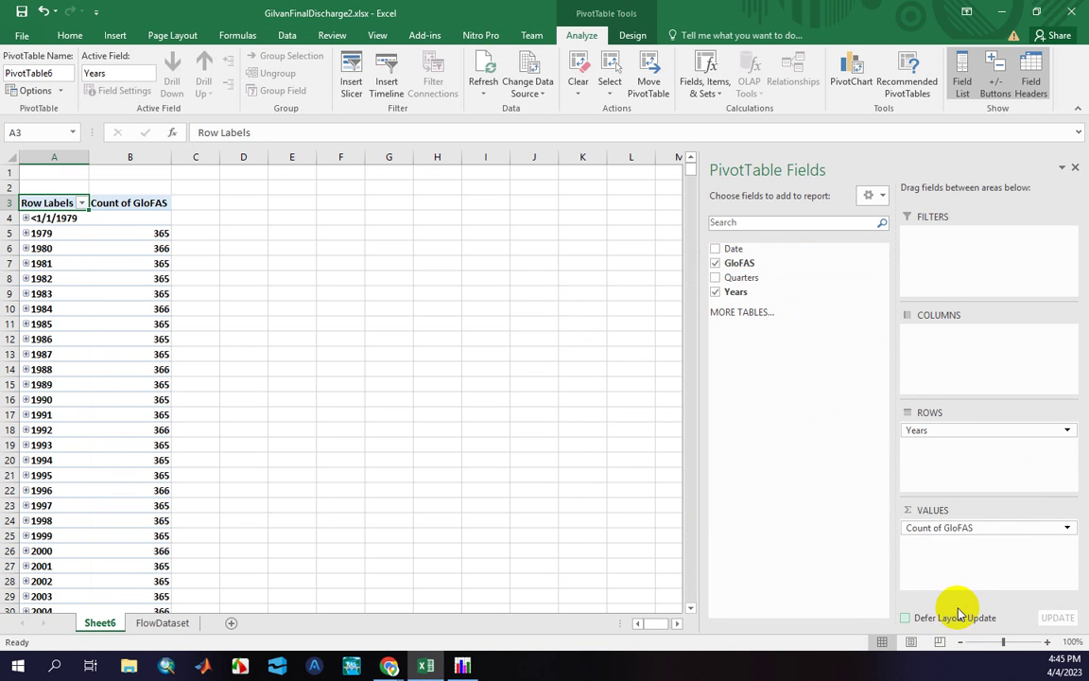
# Change the GloFAS value field's summary calculation to Max
pyautogui.click(1066, 529)
pyautogui.click(968, 511)
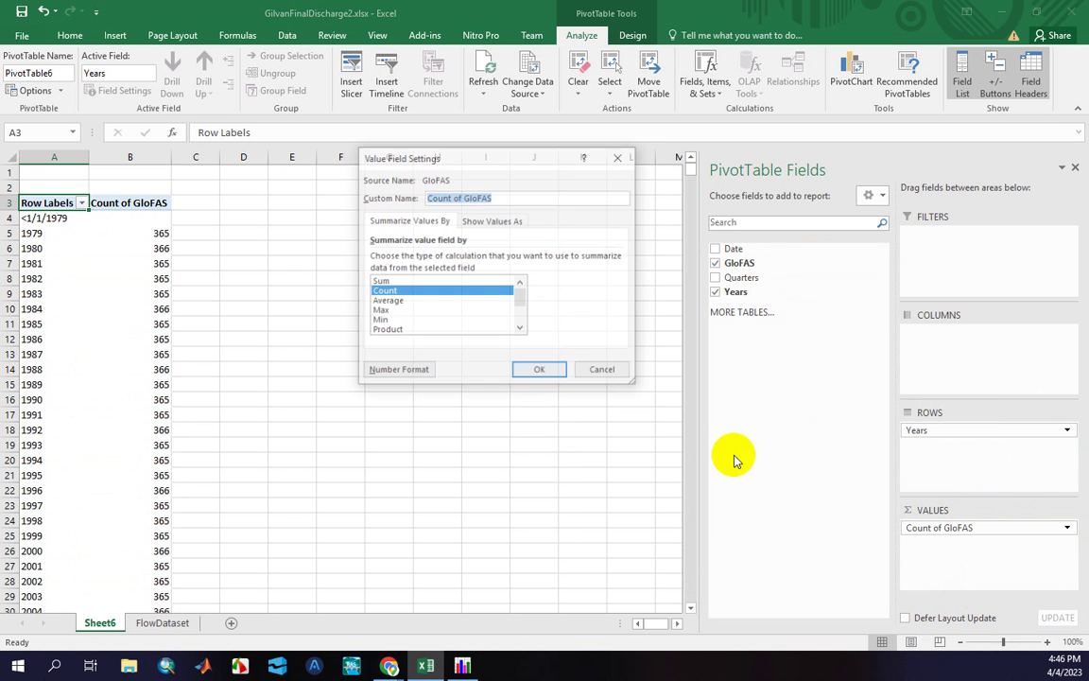
pyautogui.click(380, 311)
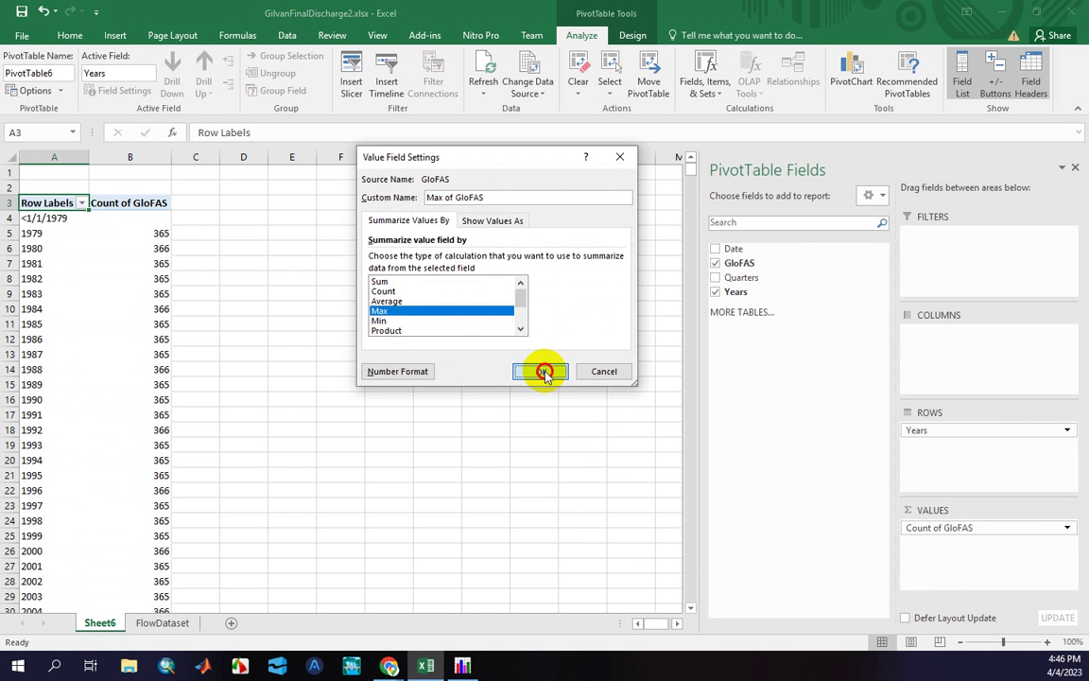
pyautogui.click(541, 370)
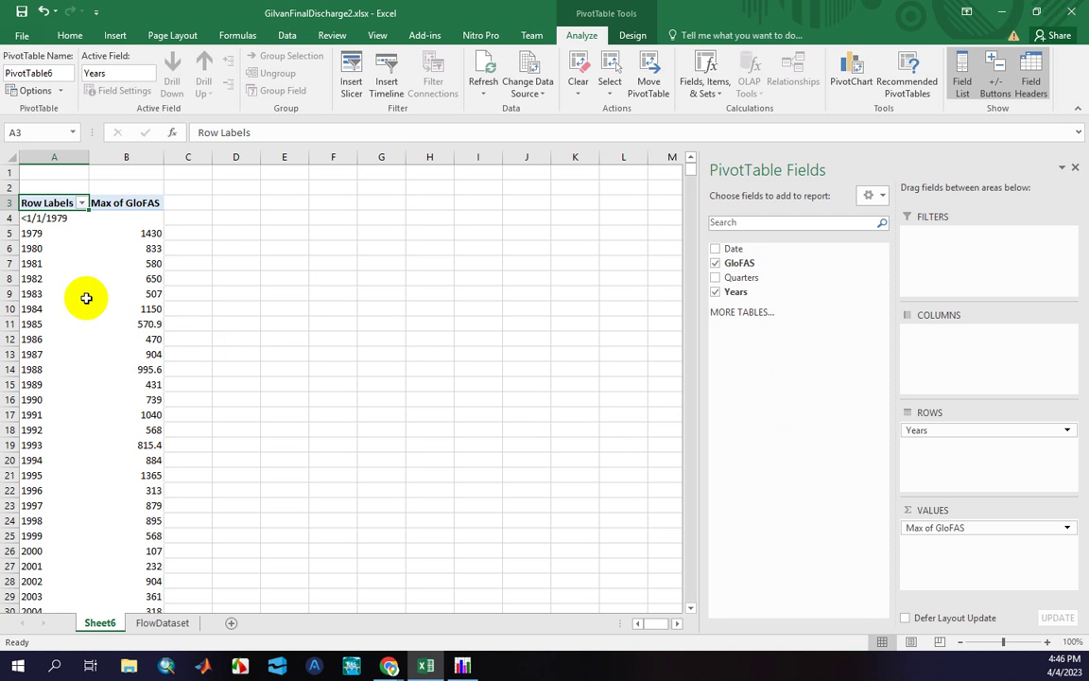
# Check the yearly maximum GloFAS values for 1979, 1980 and 1981 in the pivot table
pyautogui.click(27, 232)
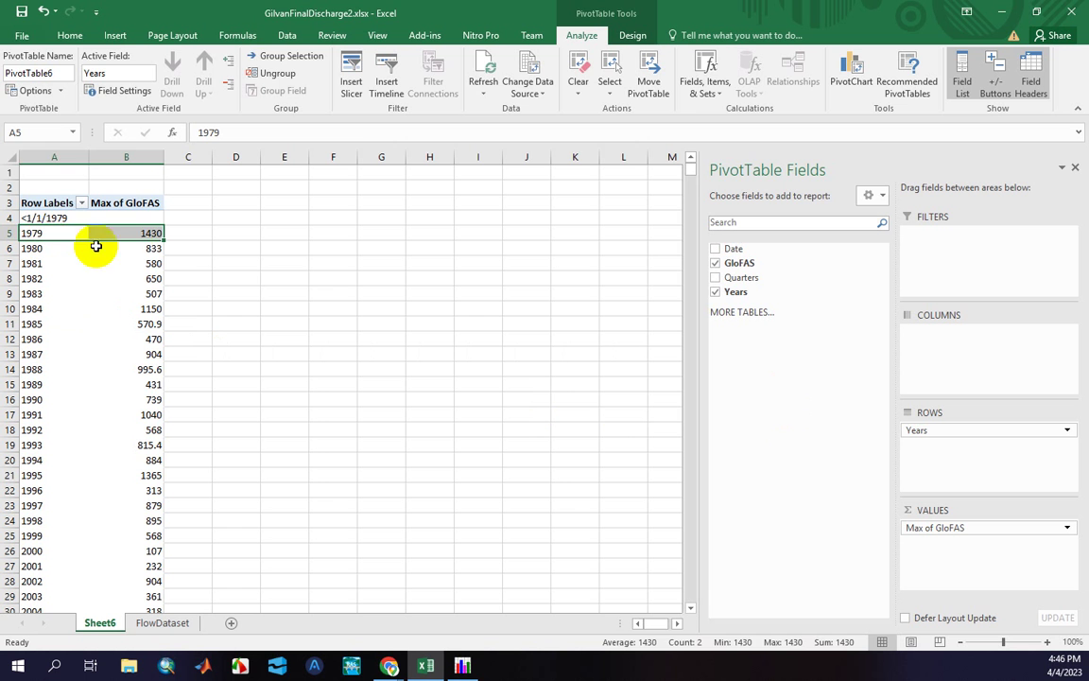
pyautogui.click(146, 233)
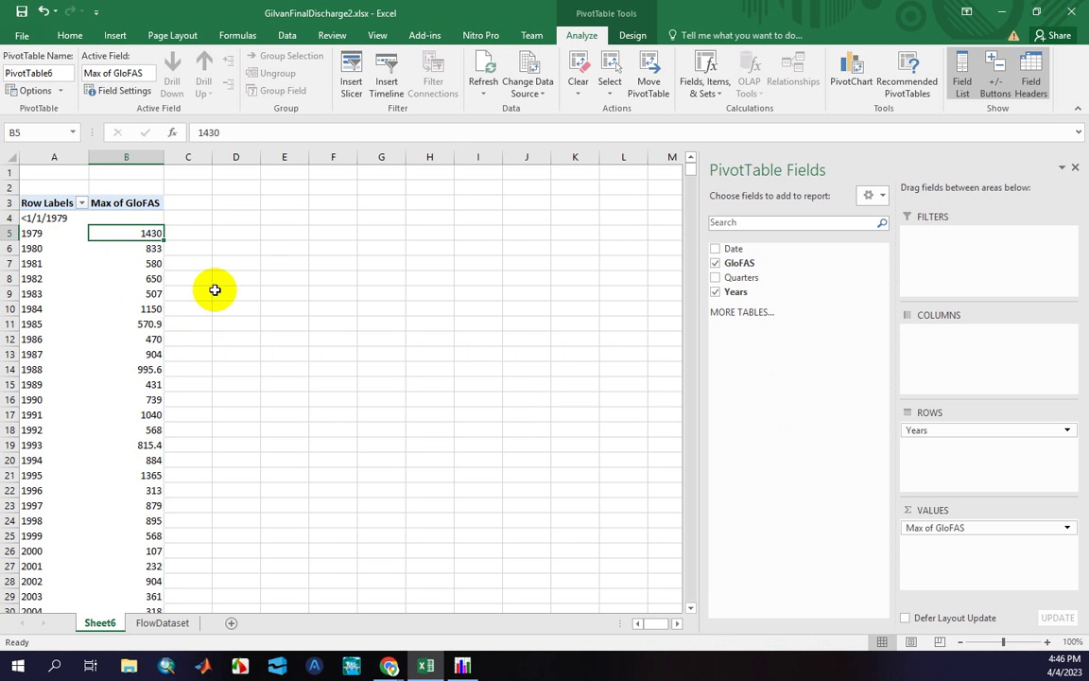
pyautogui.click(149, 247)
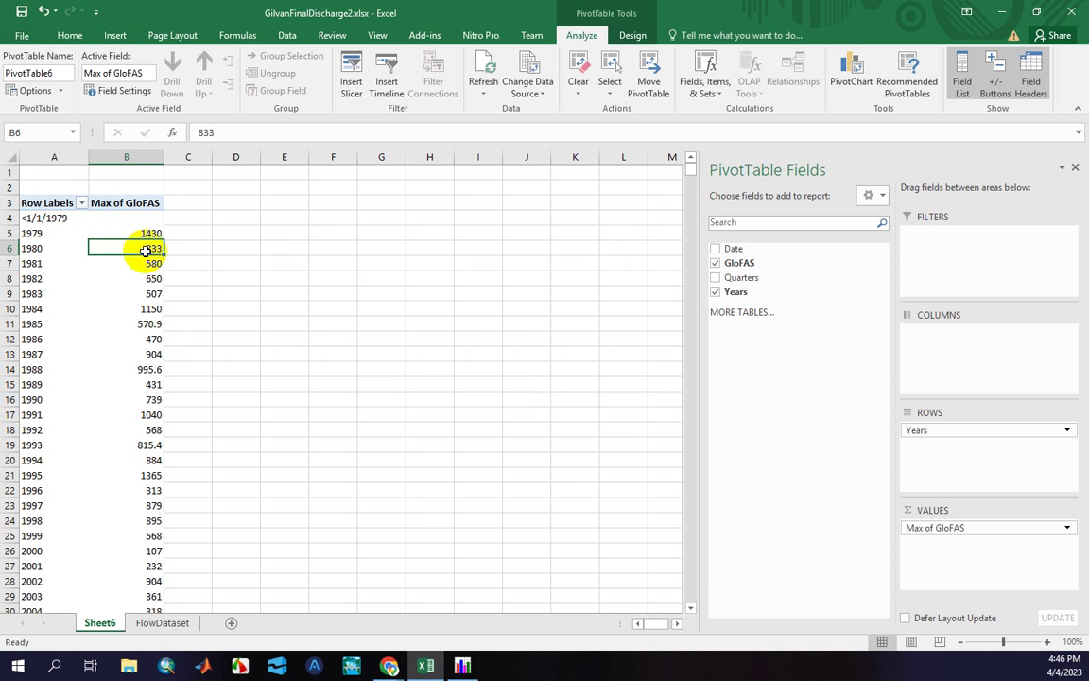
pyautogui.click(147, 267)
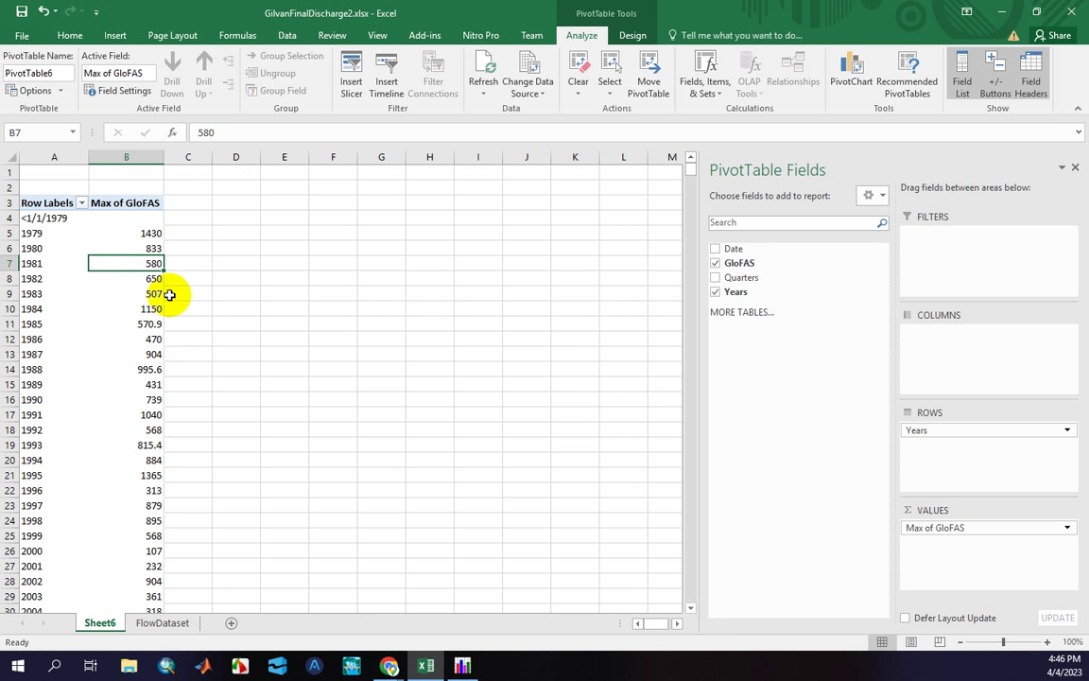
pyautogui.click(189, 325)
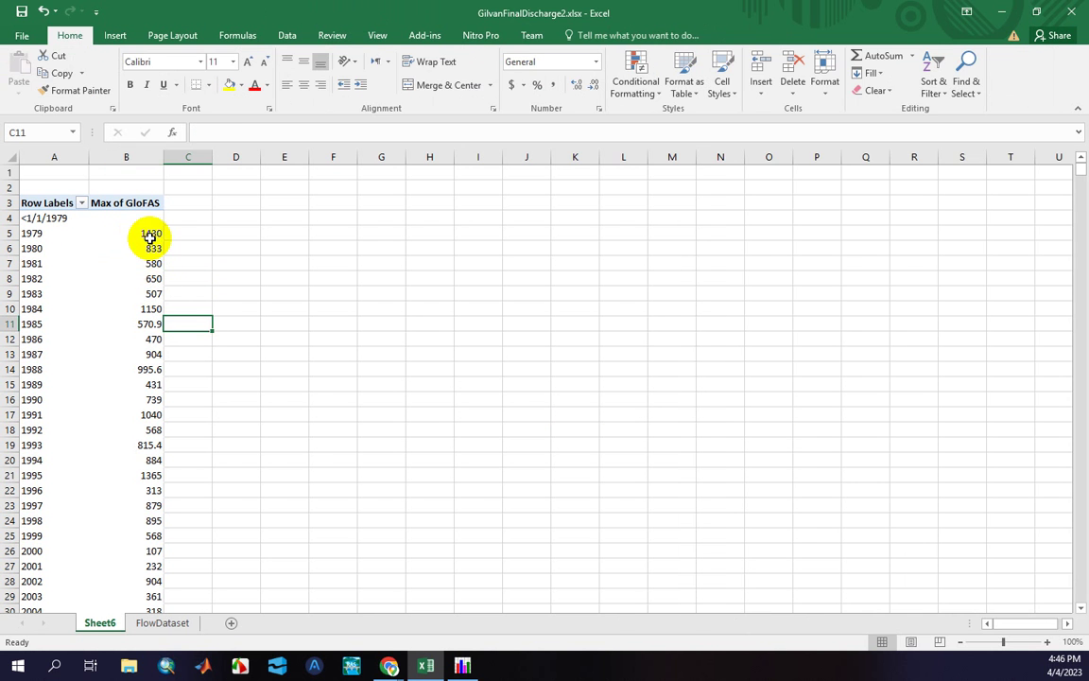
# Copy the yearly GloFAS maxima for 1979 to 2012 from the pivot table and paste them as values from cell J6
pyautogui.click(140, 239)
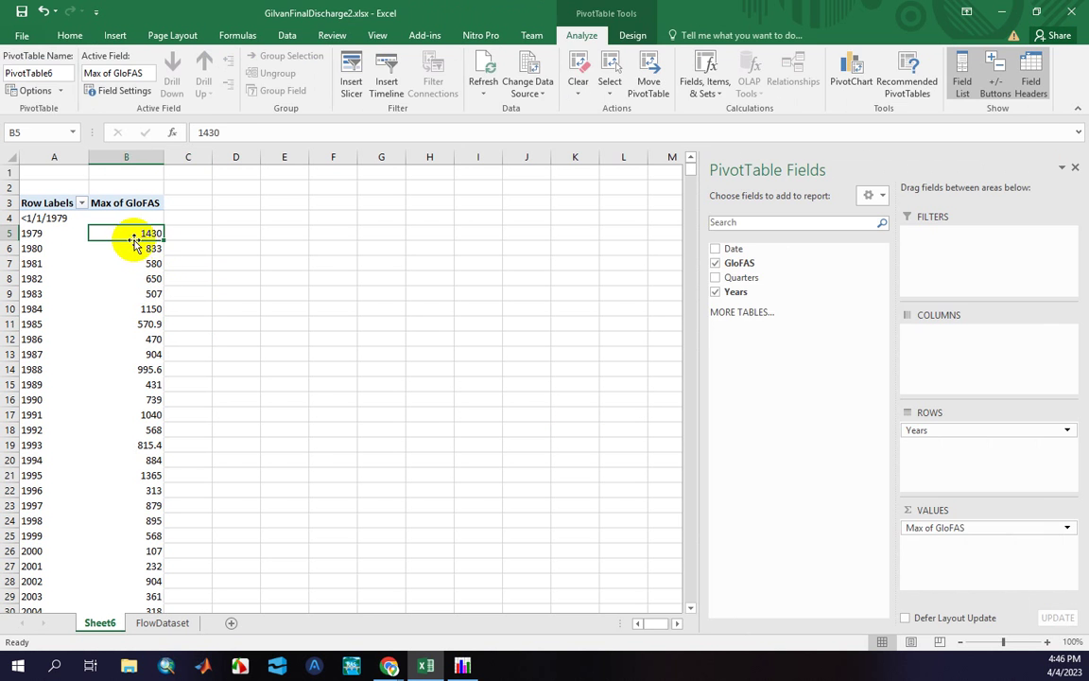
pyautogui.click(1074, 168)
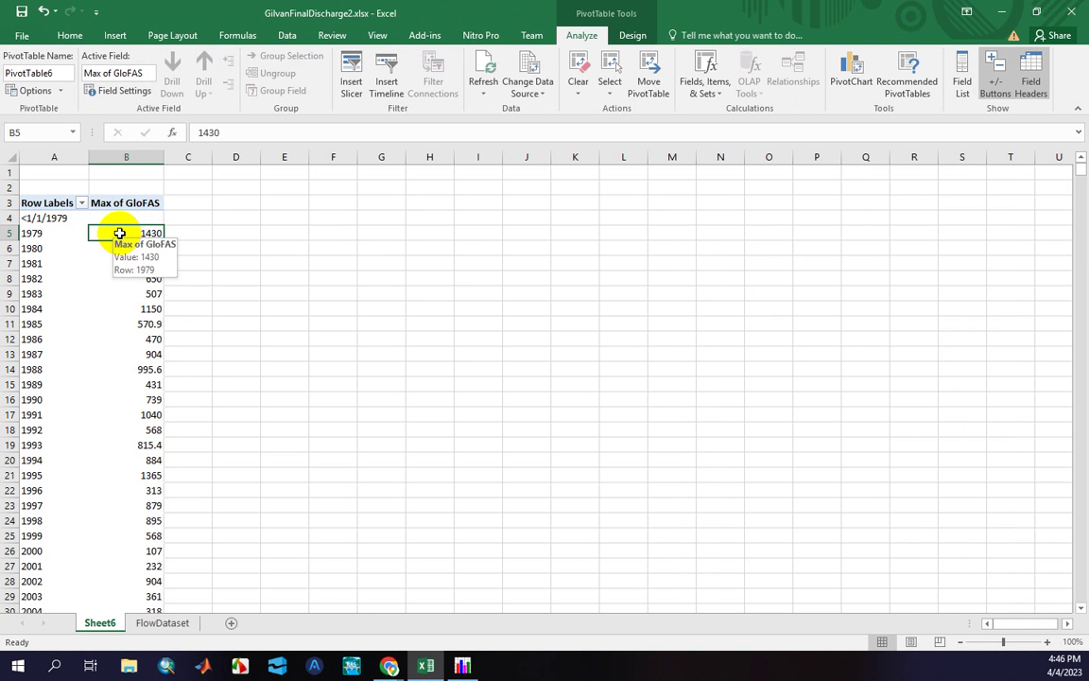
pyautogui.moveTo(122, 231); pyautogui.dragTo(148, 565)
pyautogui.rightClick(145, 340)
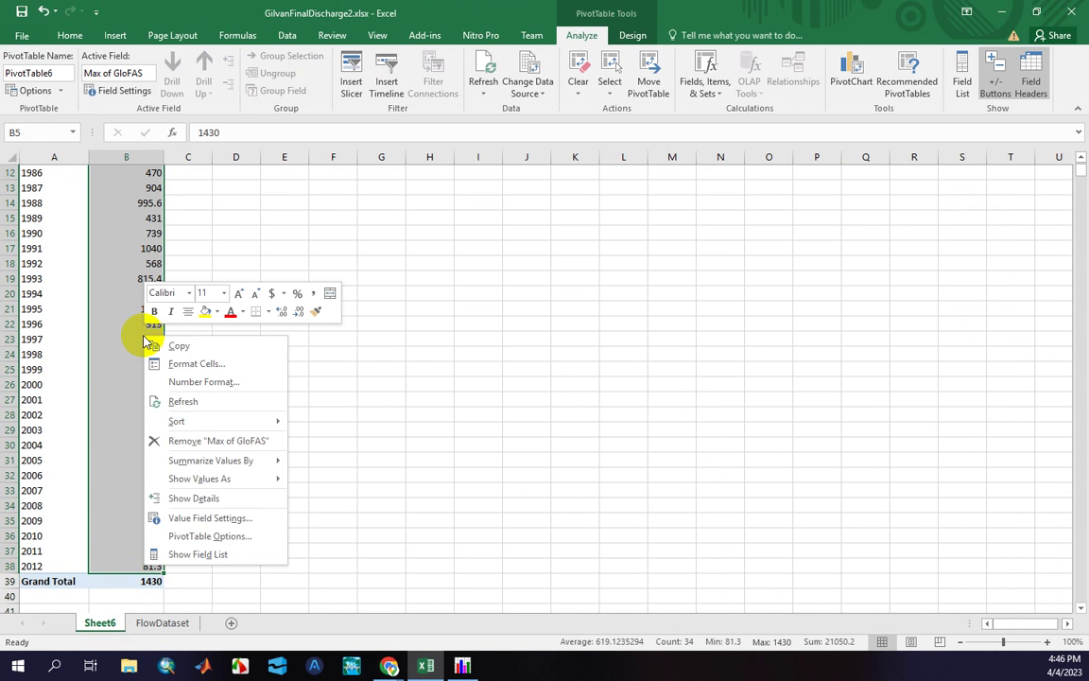
pyautogui.click(180, 346)
pyautogui.scroll(4, 567, 274)
pyautogui.rightClick(541, 246)
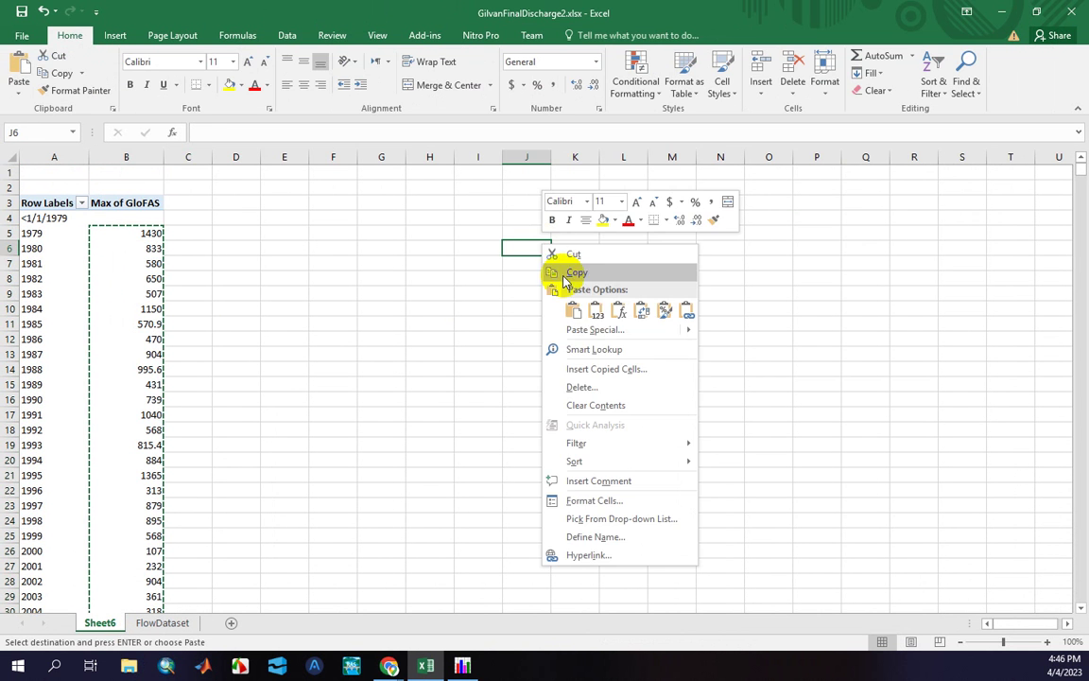
pyautogui.click(596, 310)
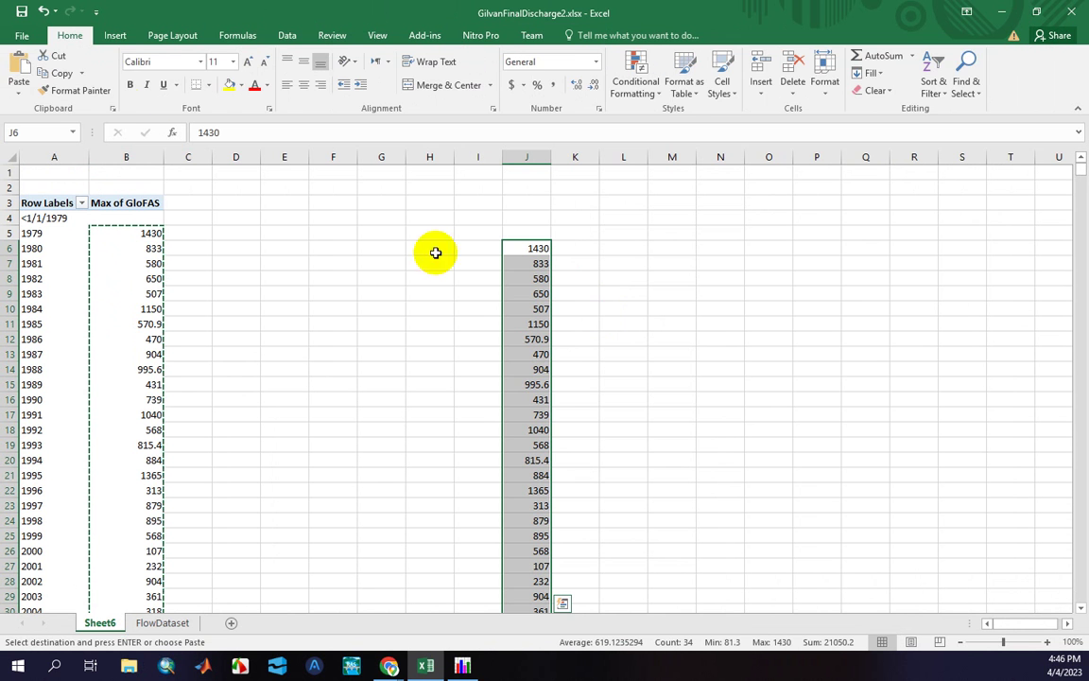
# Insert a clustered column chart of the pasted maxima and place it beside the data in column J
pyautogui.click(114, 37)
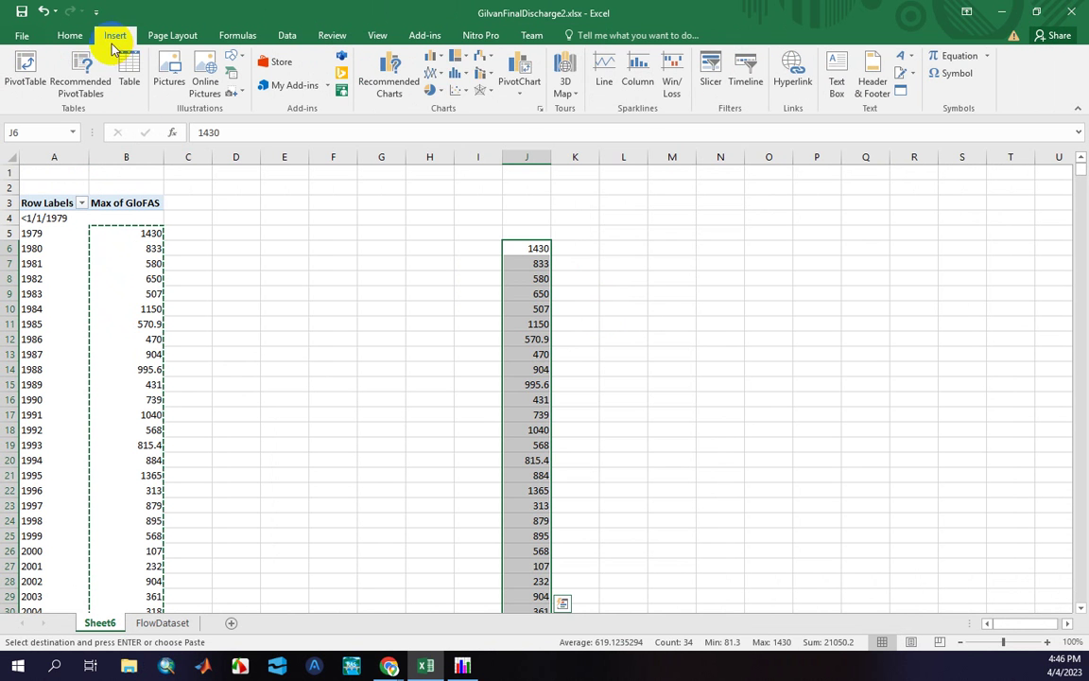
pyautogui.click(433, 59)
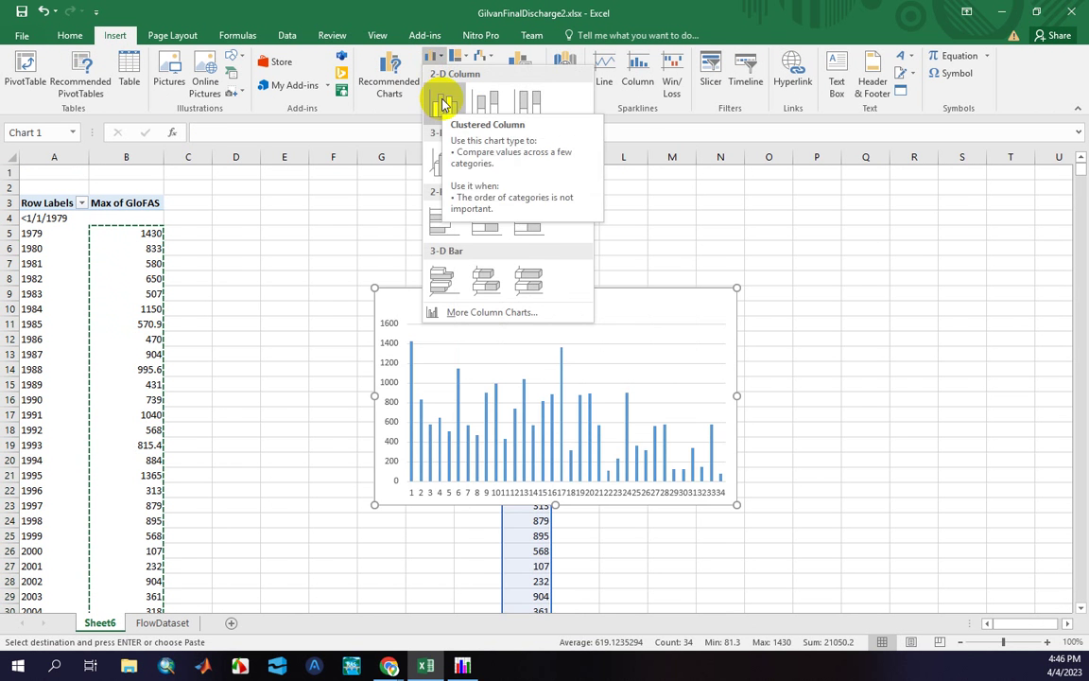
pyautogui.click(442, 104)
pyautogui.moveTo(657, 316); pyautogui.dragTo(931, 235)
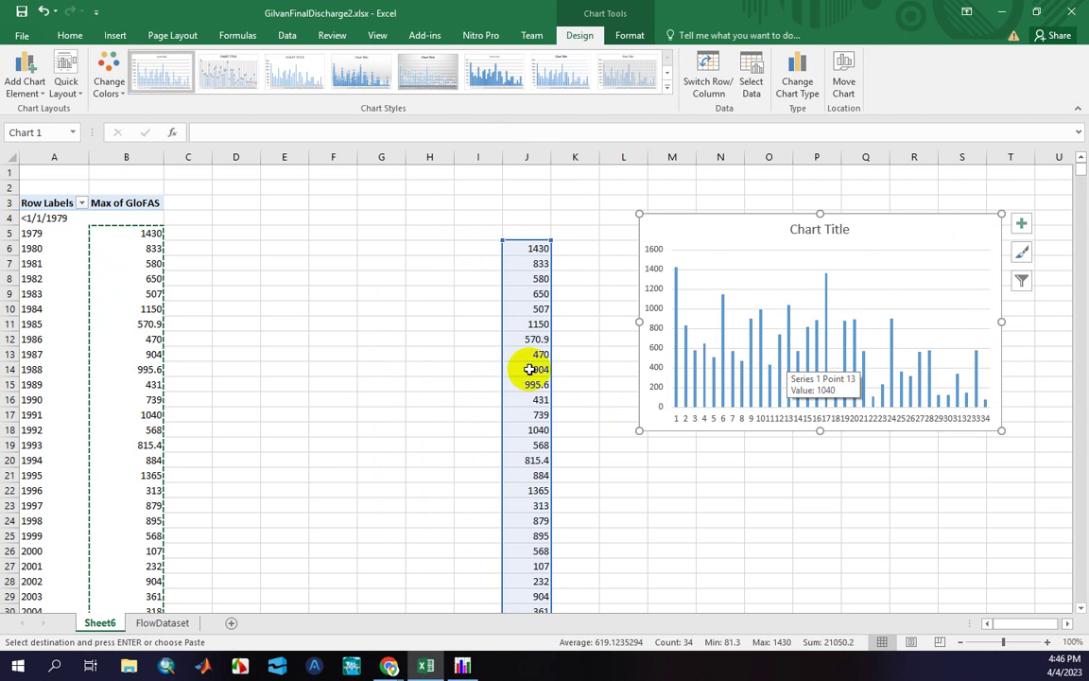
# Copy the annual maximum values in J6:J39
pyautogui.moveTo(537, 249); pyautogui.dragTo(539, 581)
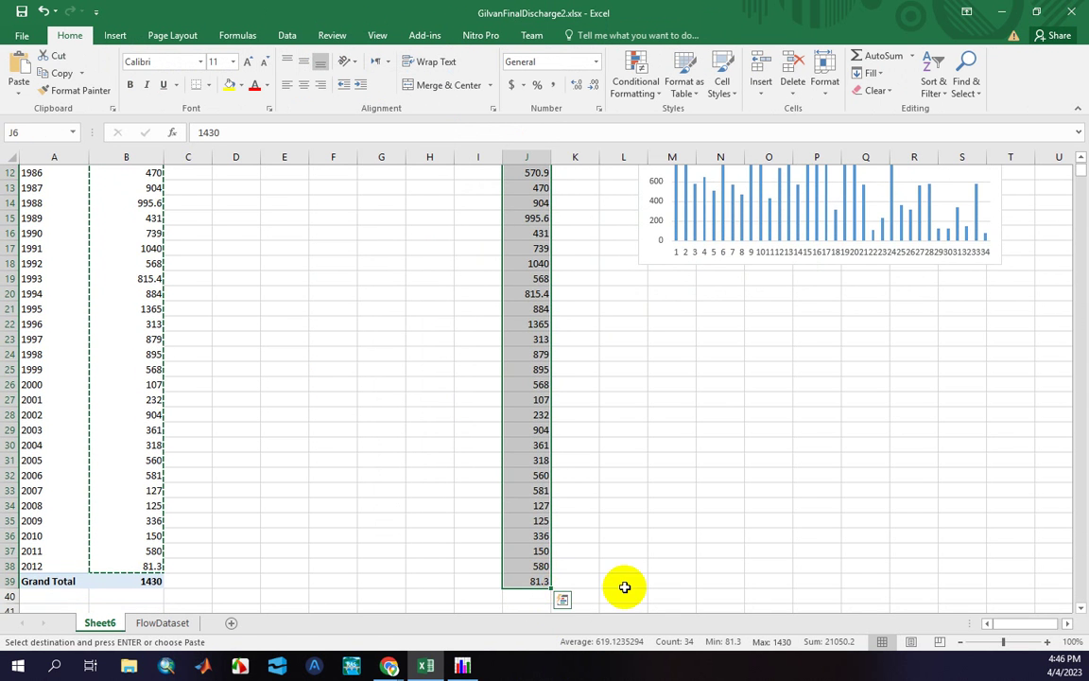
pyautogui.scroll(2, 559, 405)
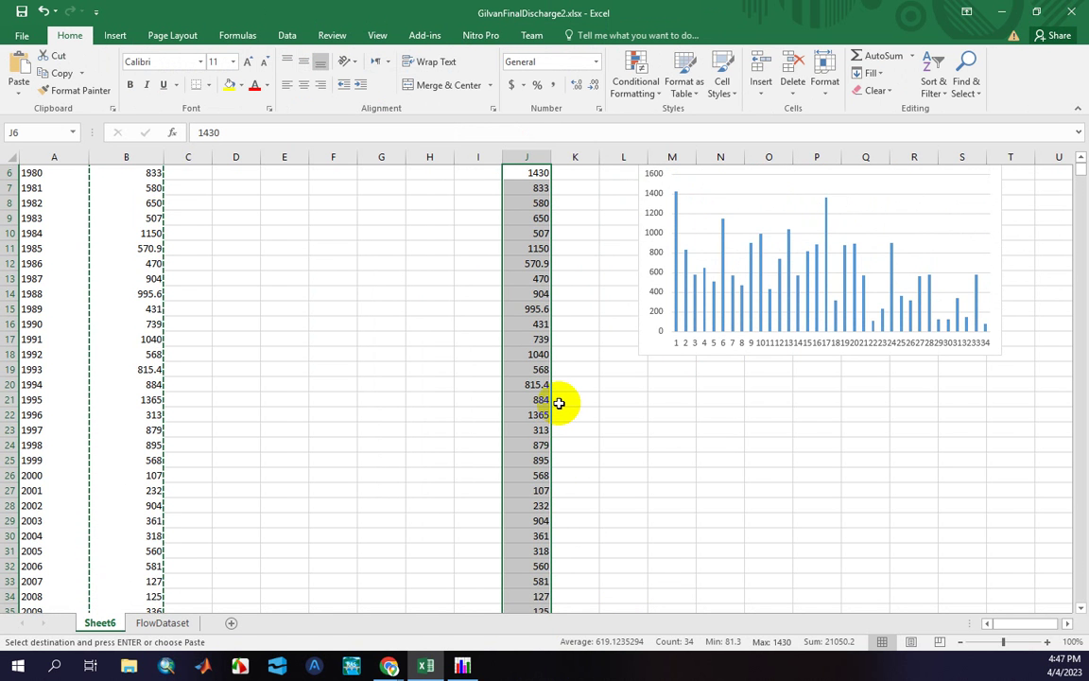
pyautogui.scroll(2, 559, 404)
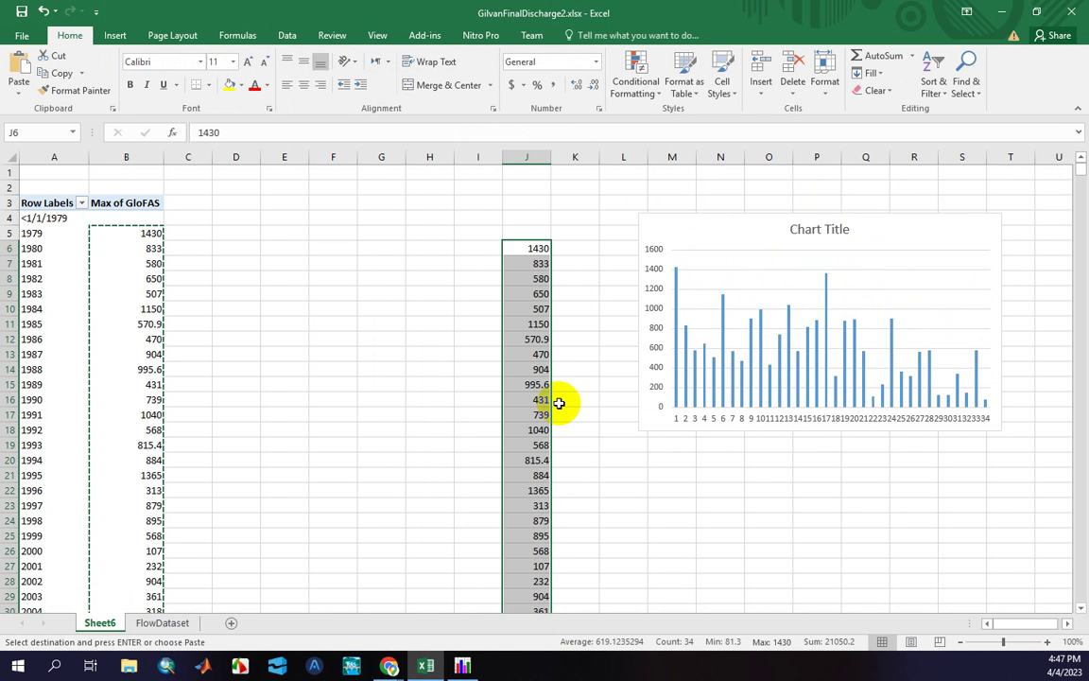
pyautogui.rightClick(530, 272)
pyautogui.click(545, 299)
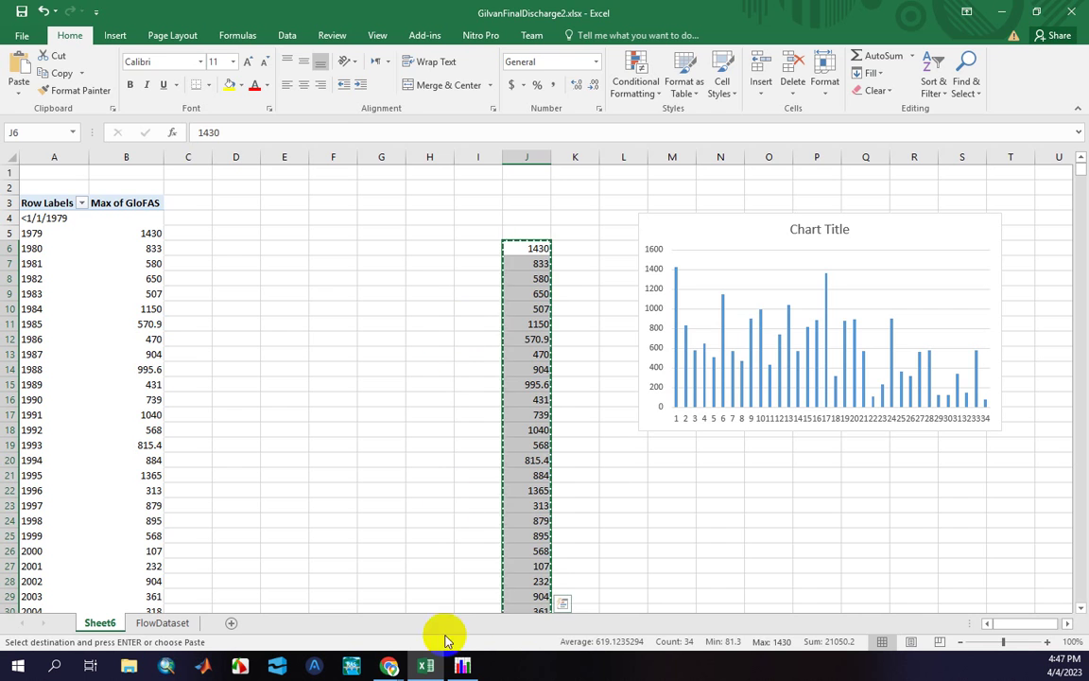
# Switch to EasyFit and paste the copied annual maxima into column A of Table1, starting at row 1
pyautogui.click(464, 666)
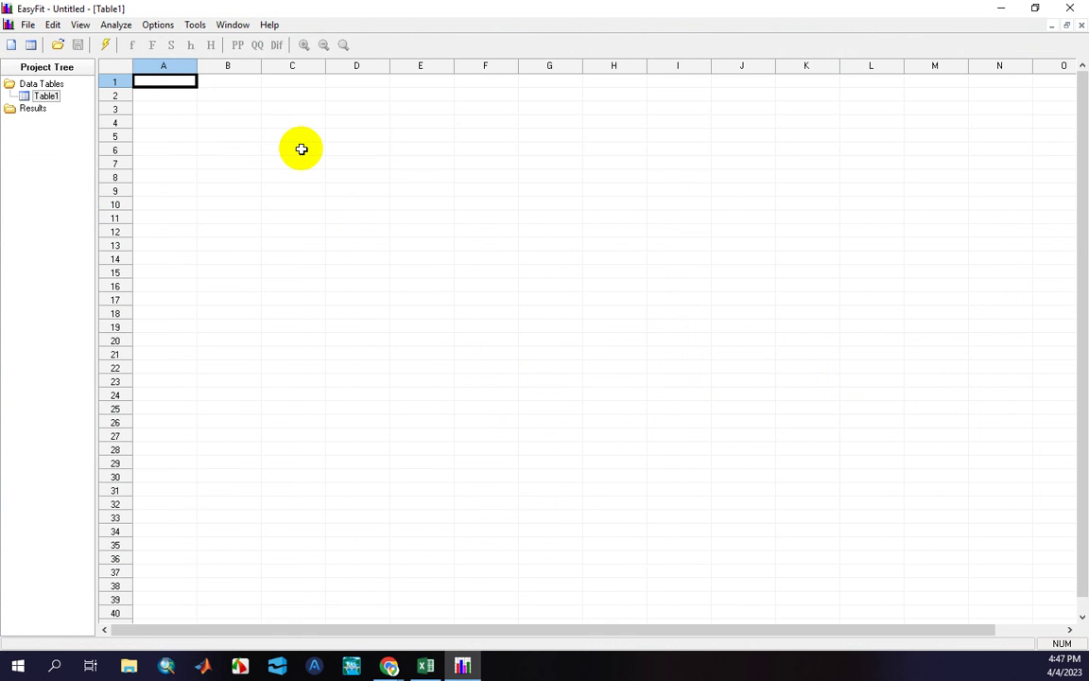
pyautogui.rightClick(169, 82)
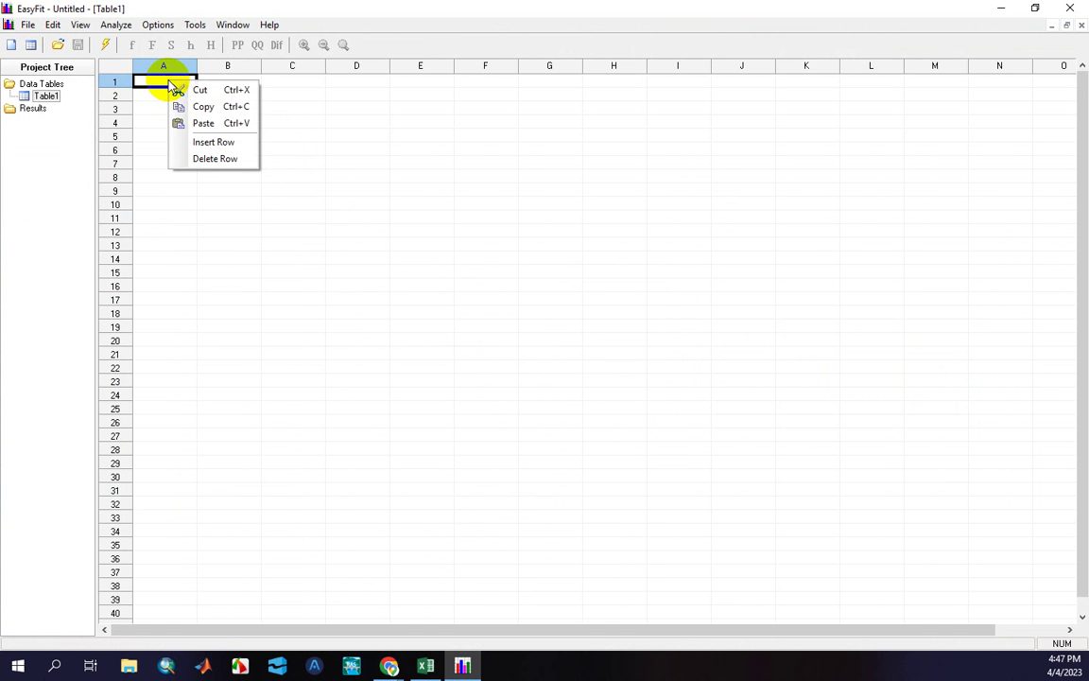
pyautogui.click(217, 123)
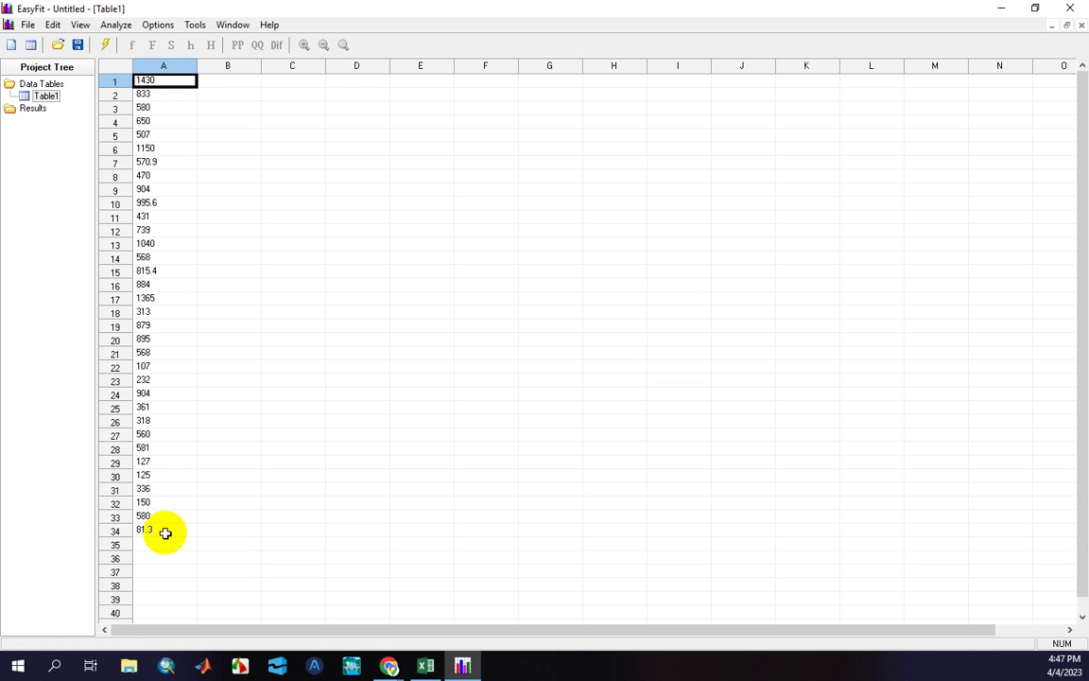
pyautogui.moveTo(161, 532); pyautogui.dragTo(182, 81)
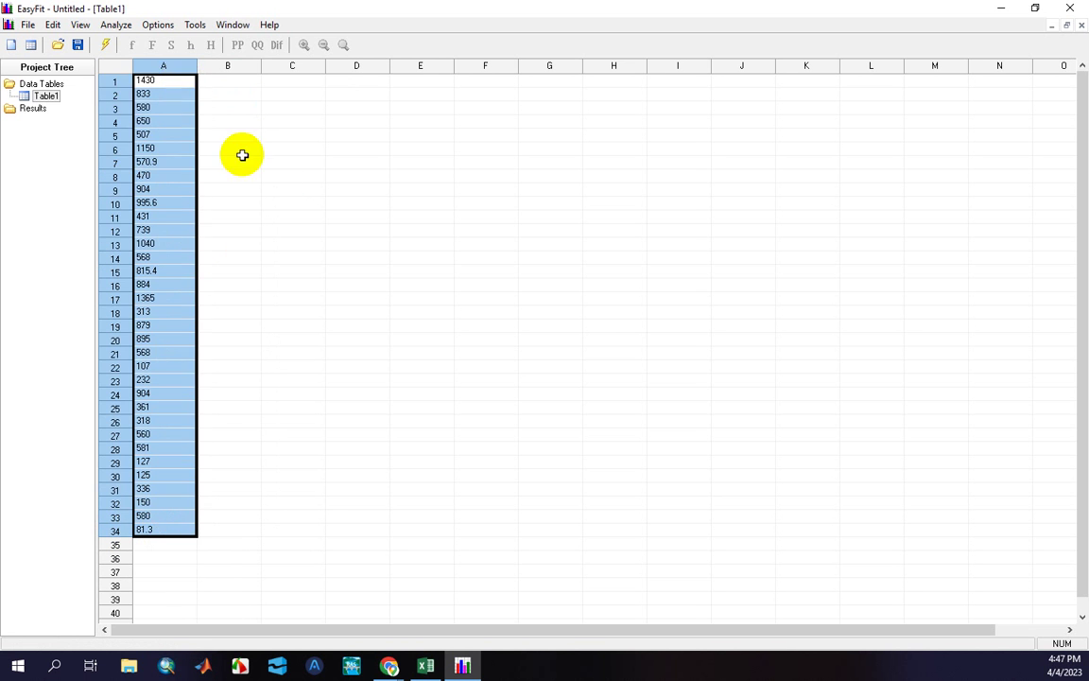
# Fit distributions to the Table1:Var1 sample data using the Continuous data domain
pyautogui.click(276, 181)
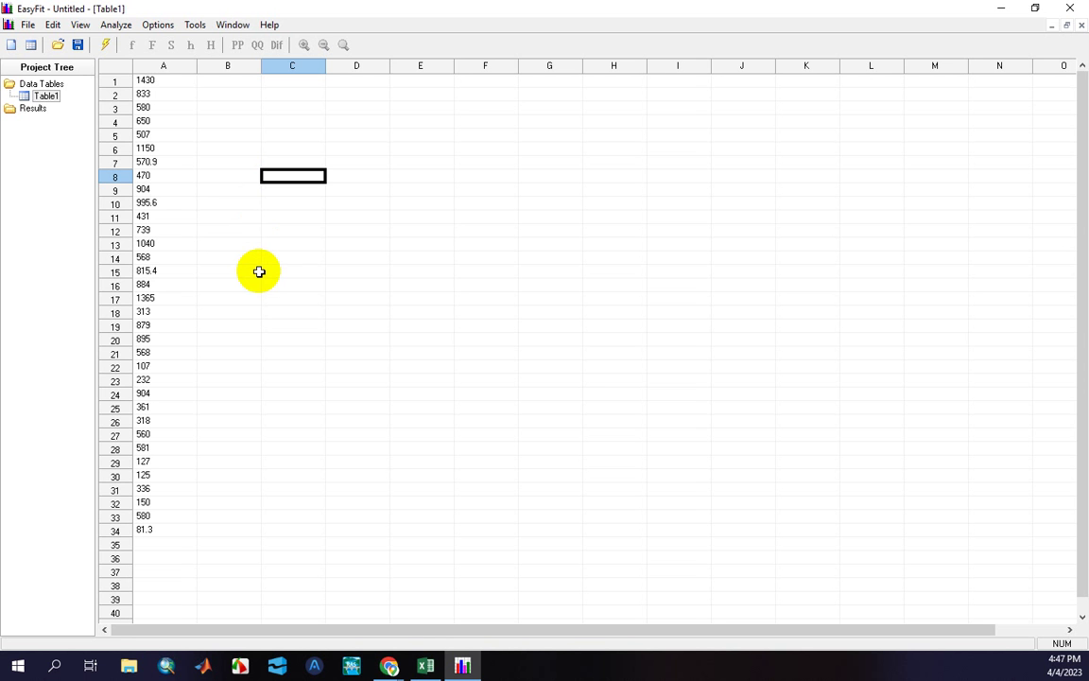
pyautogui.click(108, 48)
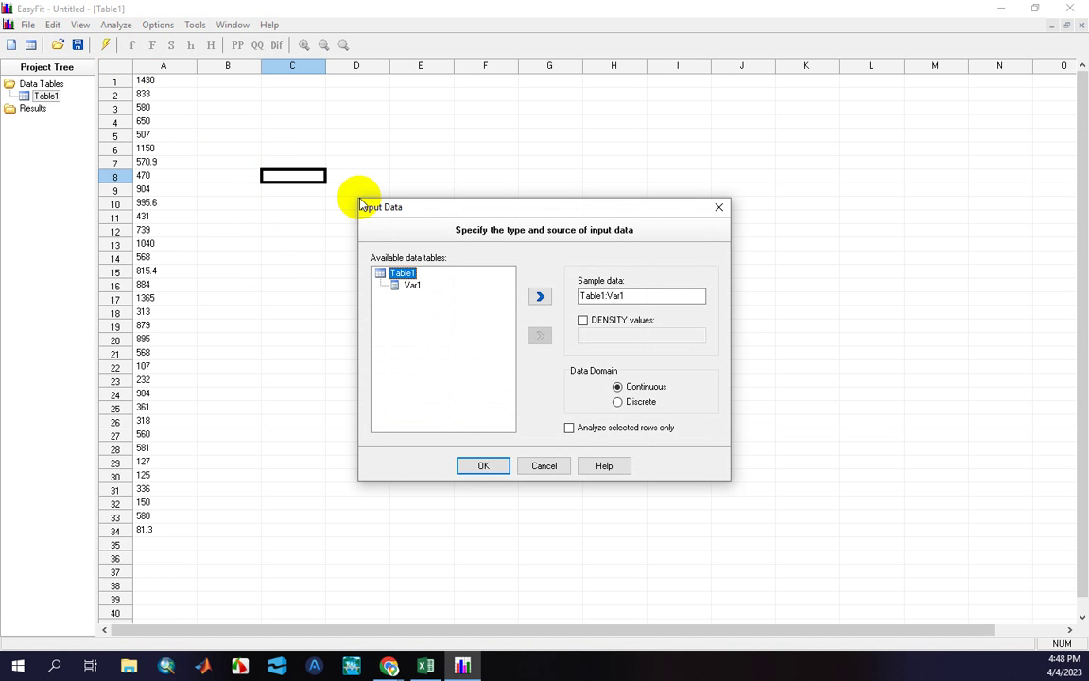
pyautogui.click(488, 467)
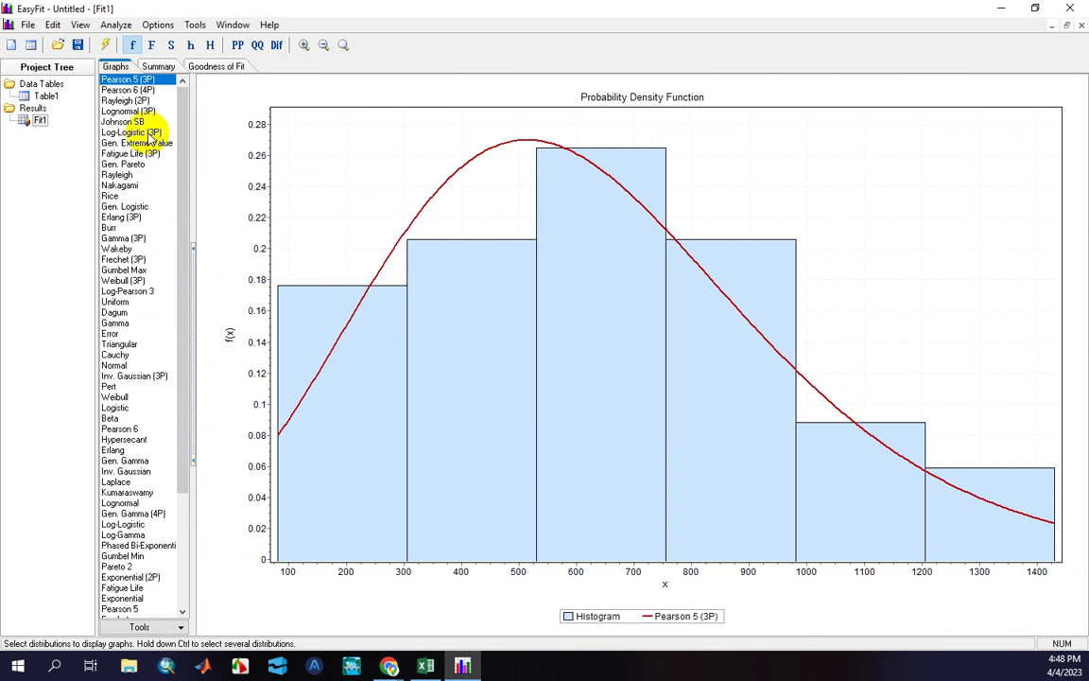
# View the probability density graphs of the Pearson 6 (4P), Lognormal (3P) and Johnson SB distributions
pyautogui.click(123, 90)
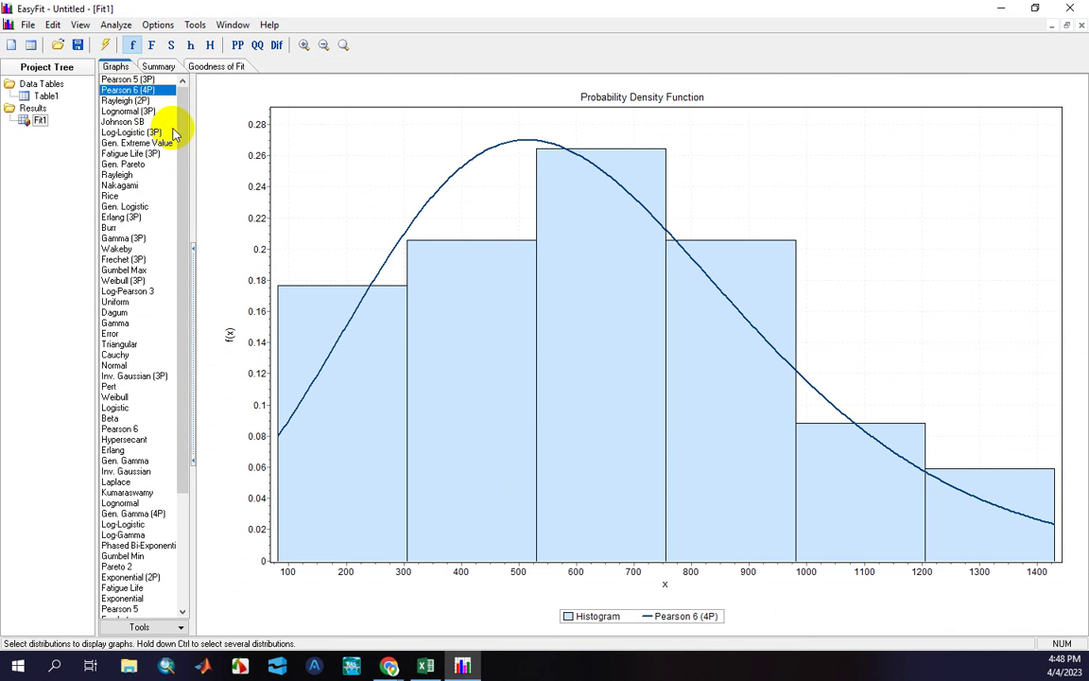
pyautogui.click(136, 112)
pyautogui.click(133, 122)
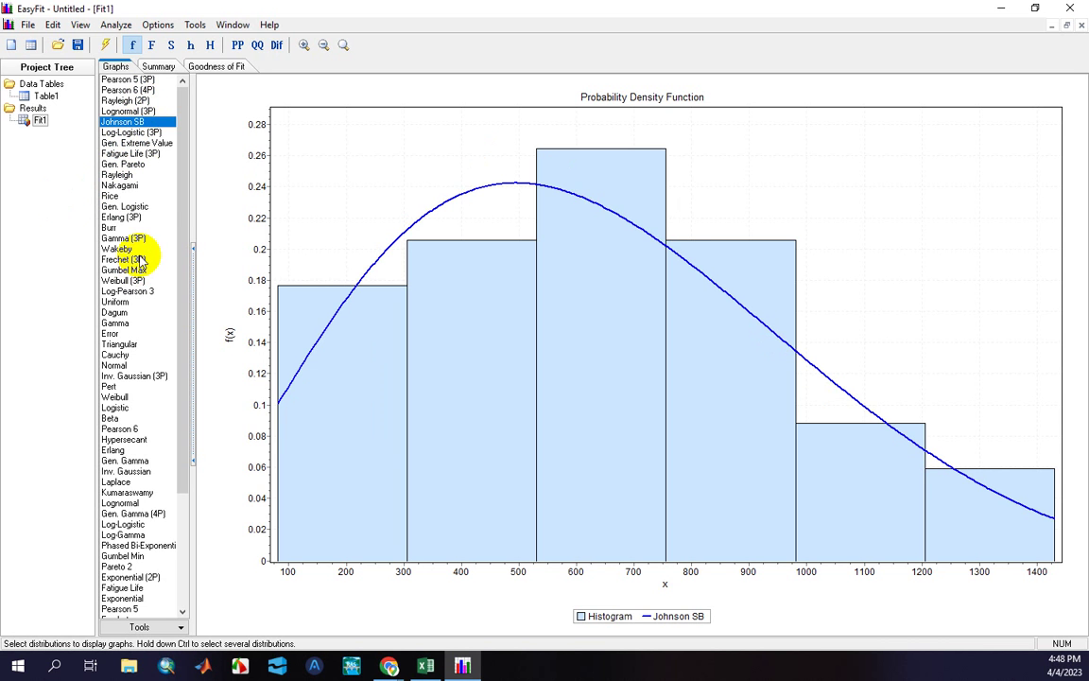
# Look up the criteria available for ranking the fitted distributions
pyautogui.click(178, 629)
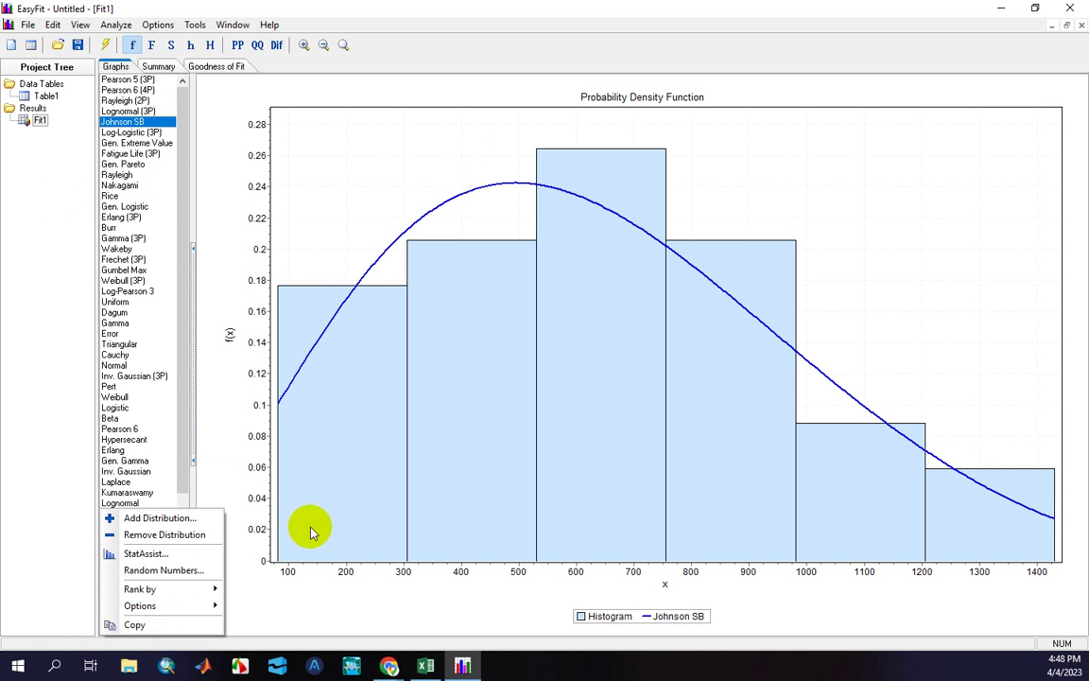
pyautogui.click(223, 418)
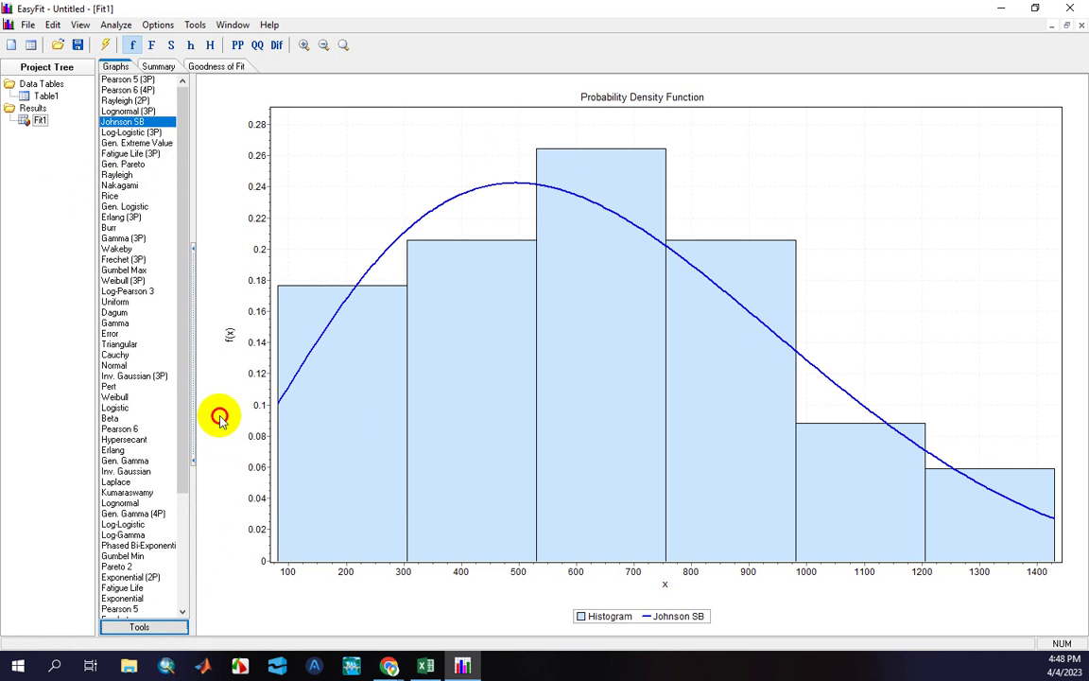
pyautogui.click(175, 628)
pyautogui.moveTo(208, 590)
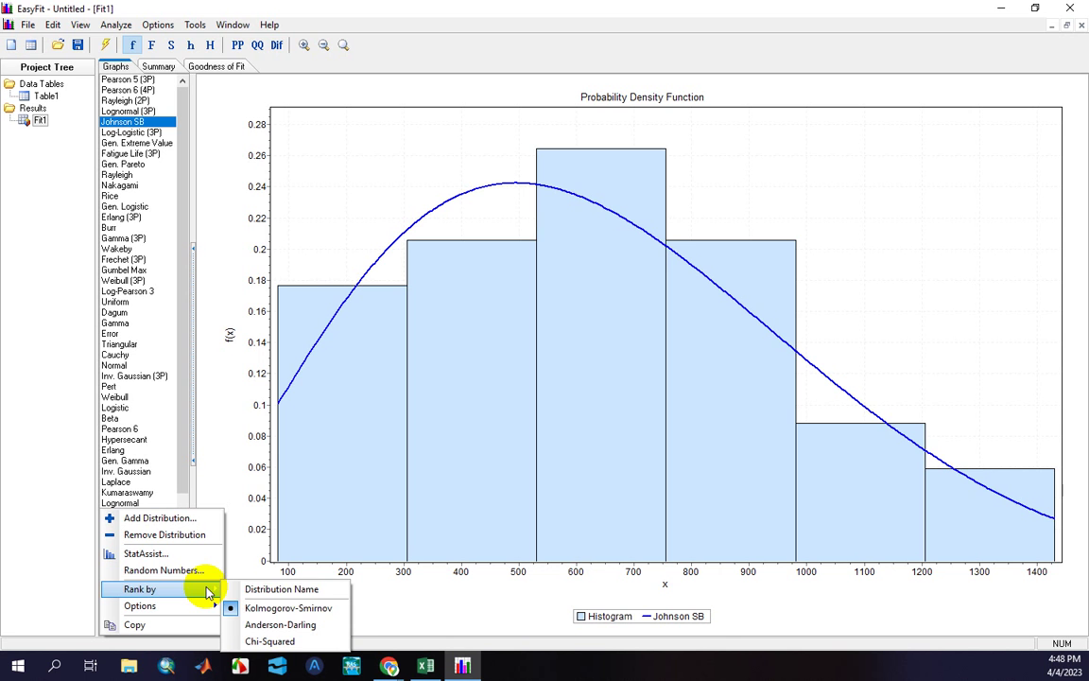
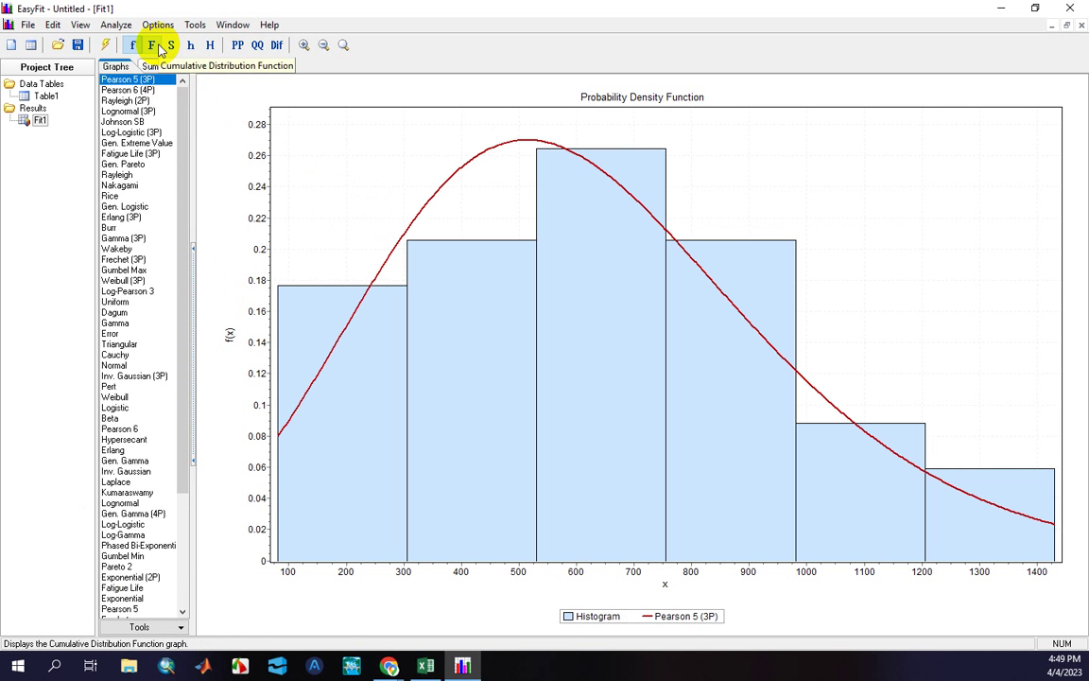
# View the cumulative distribution, survival and hazard function graphs for the Pearson 5 (3P) distribution
pyautogui.click(154, 45)
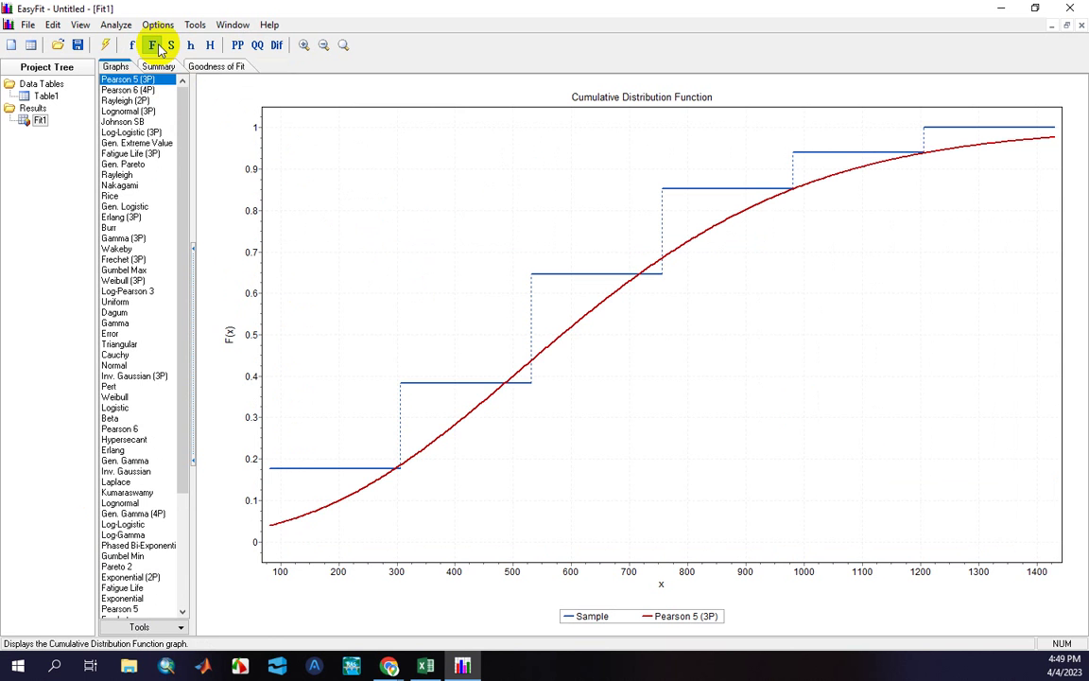
pyautogui.click(171, 47)
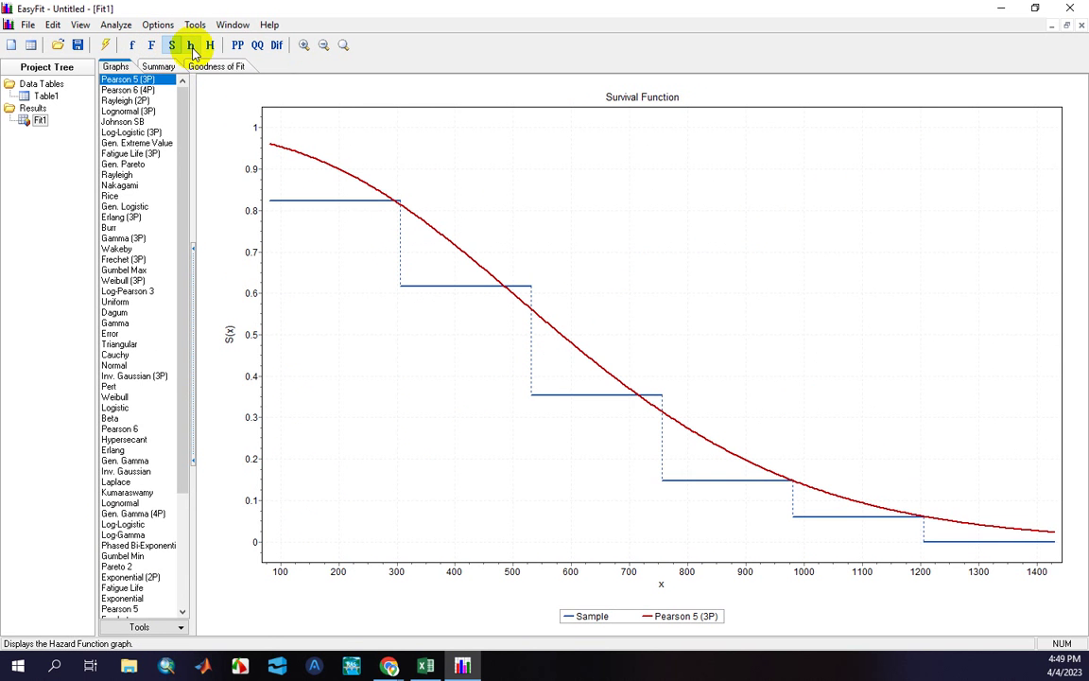
pyautogui.click(192, 47)
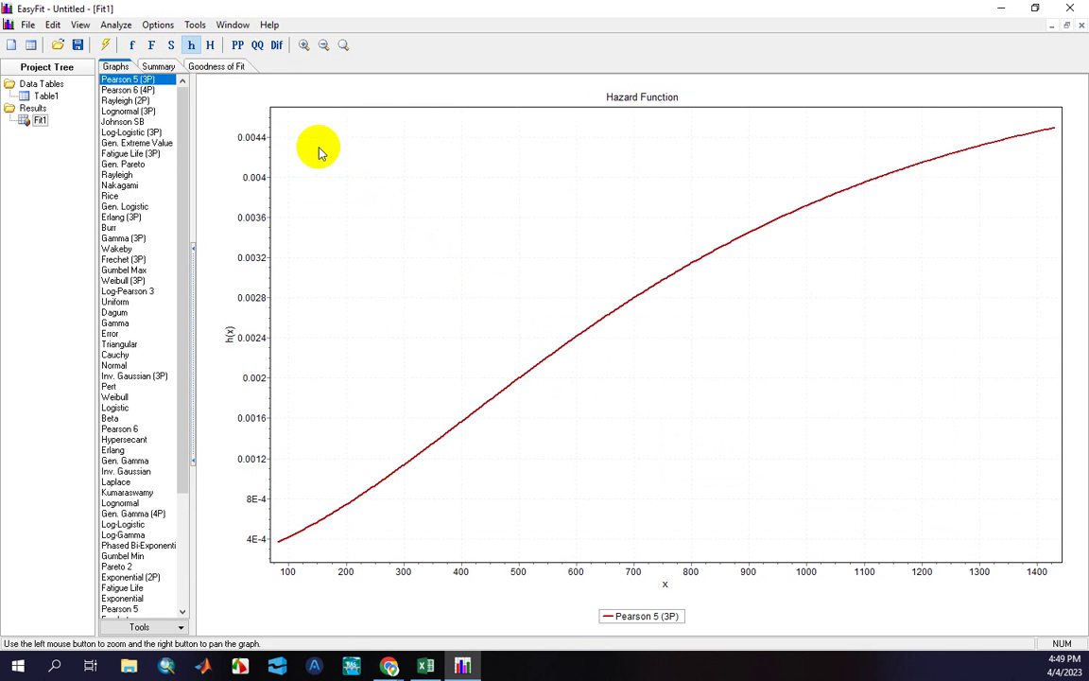
# Compare the P-P plots of the Pearson 5 (3P), Nakagami, Weibull, Gen. Gamma (4P), Pareto 2 and Pearson 5 distributions
pyautogui.click(239, 49)
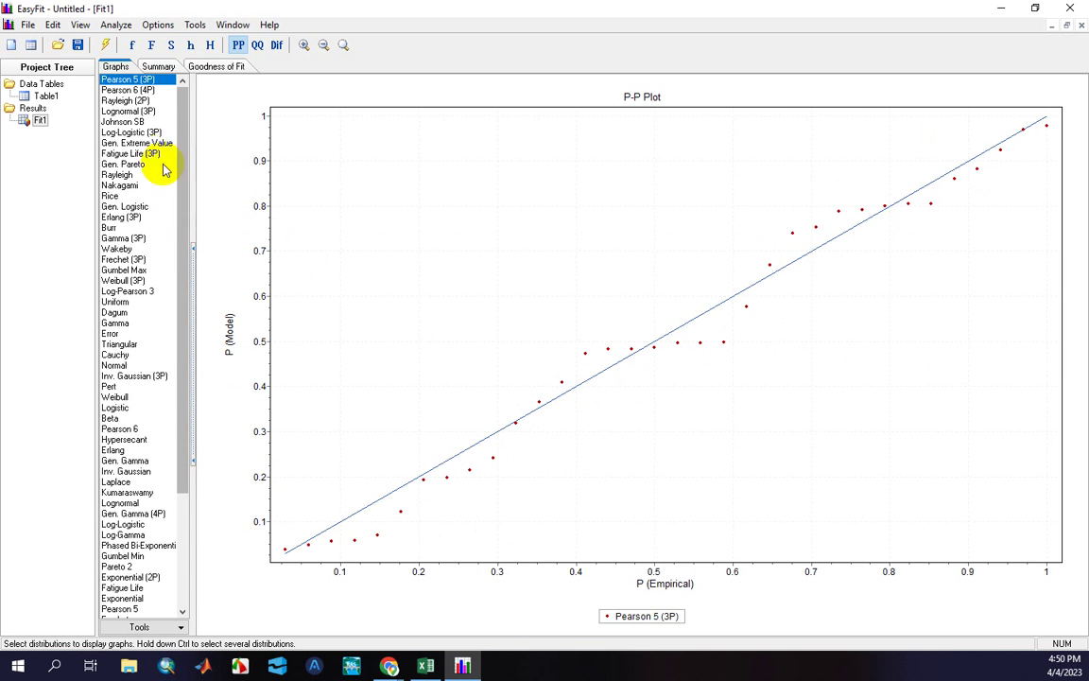
pyautogui.click(108, 186)
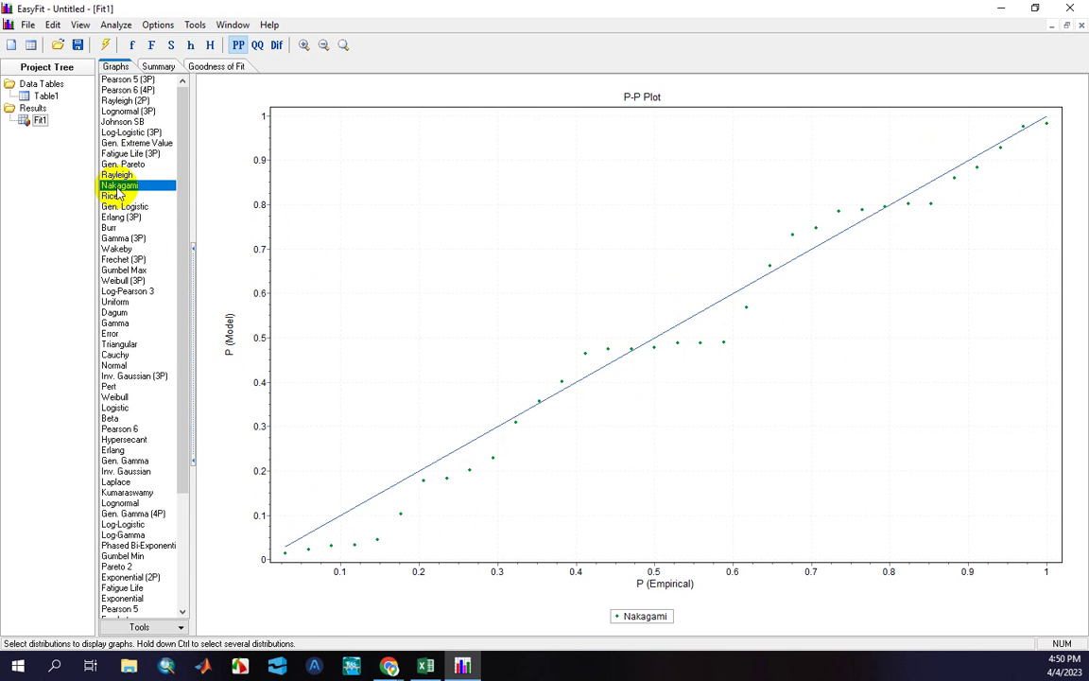
pyautogui.click(115, 398)
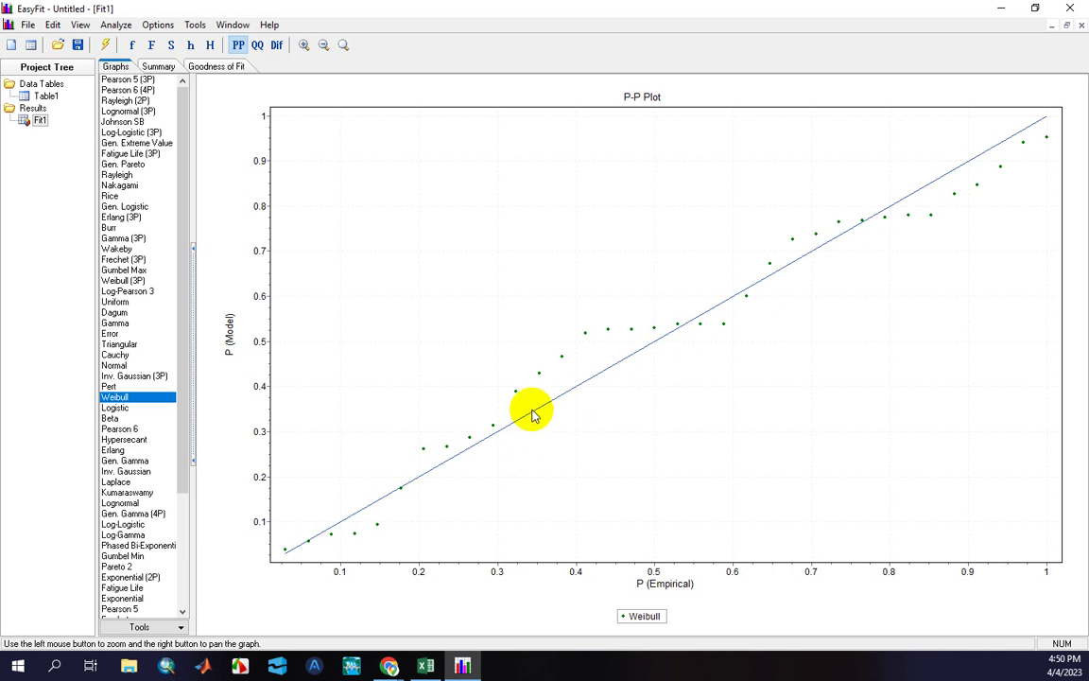
pyautogui.scroll(-3, 156, 408)
pyautogui.click(135, 419)
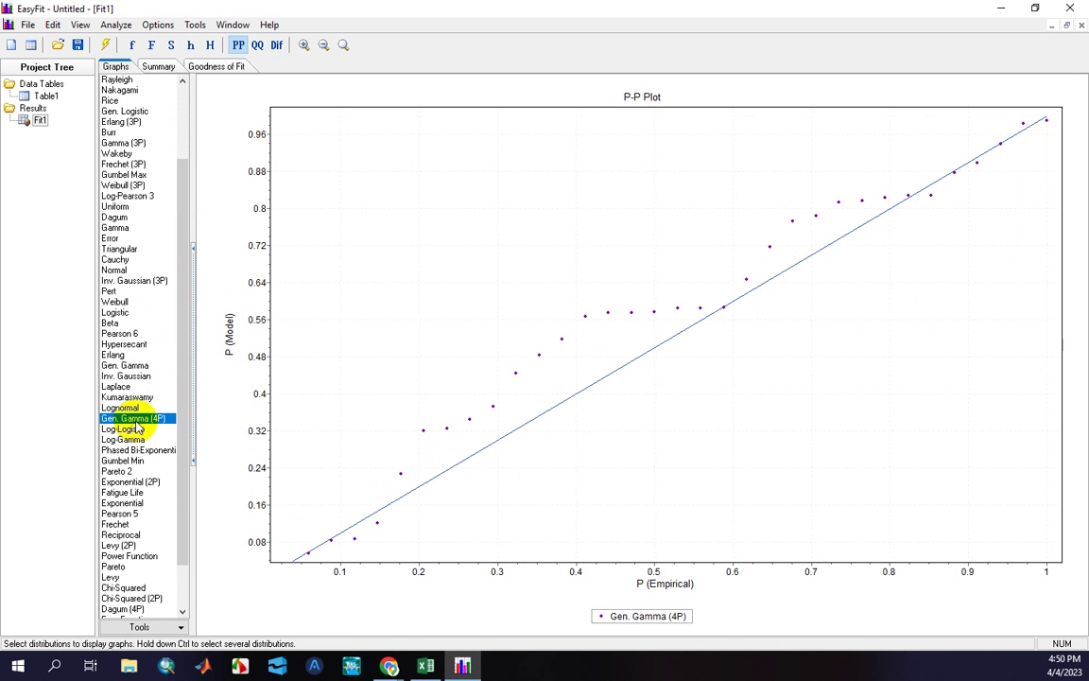
pyautogui.click(117, 470)
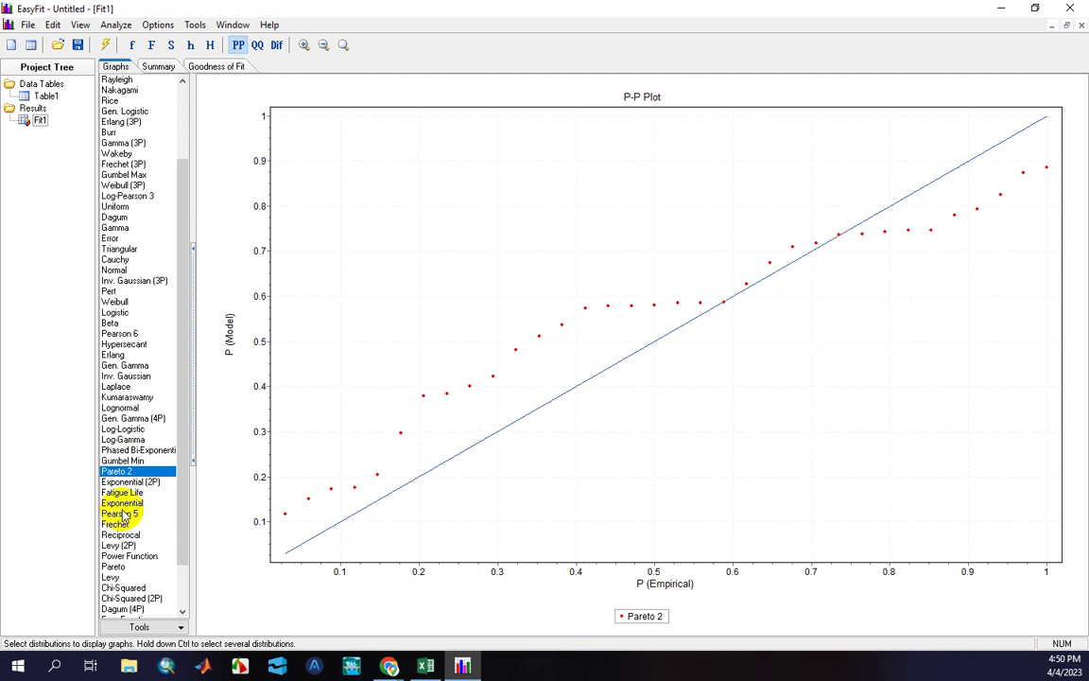
pyautogui.click(123, 514)
# Check the distribution ranking options and compare the P-P plots of the Pearson 5 (3P), Johnson SB and Nakagami distributions
pyautogui.scroll(3, 170, 291)
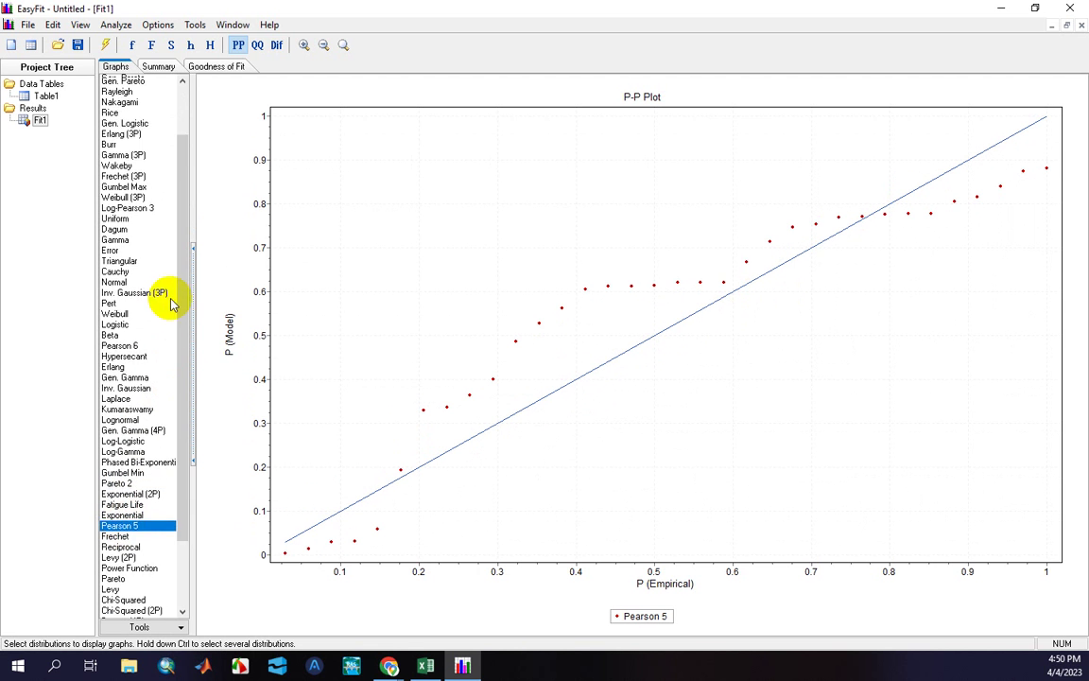
pyautogui.click(158, 631)
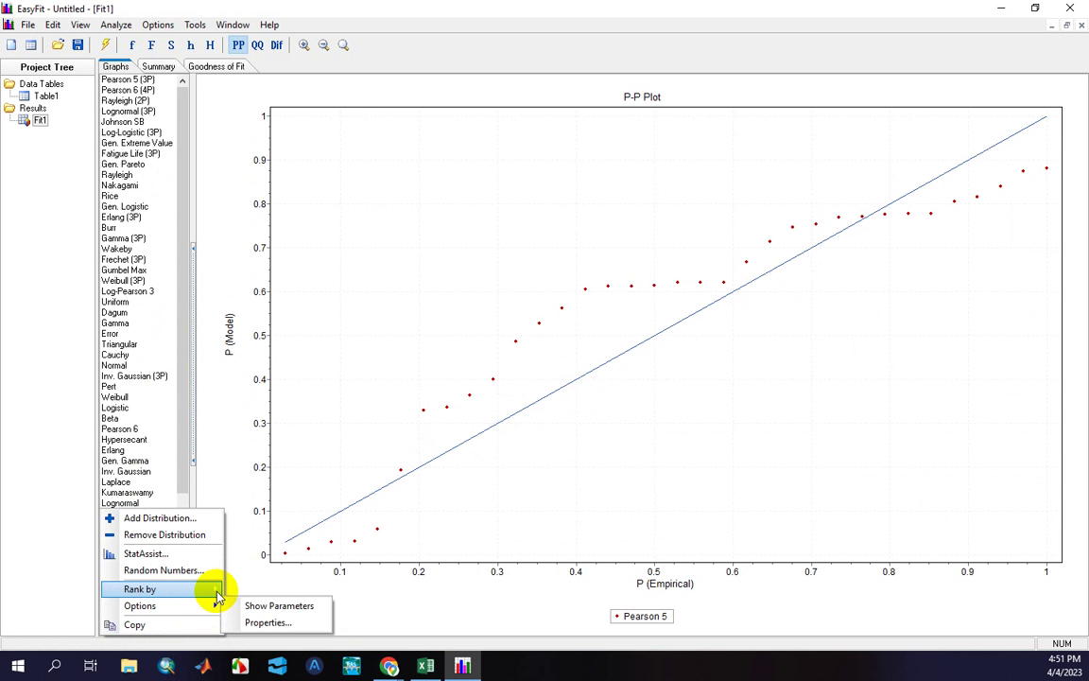
pyautogui.click(137, 80)
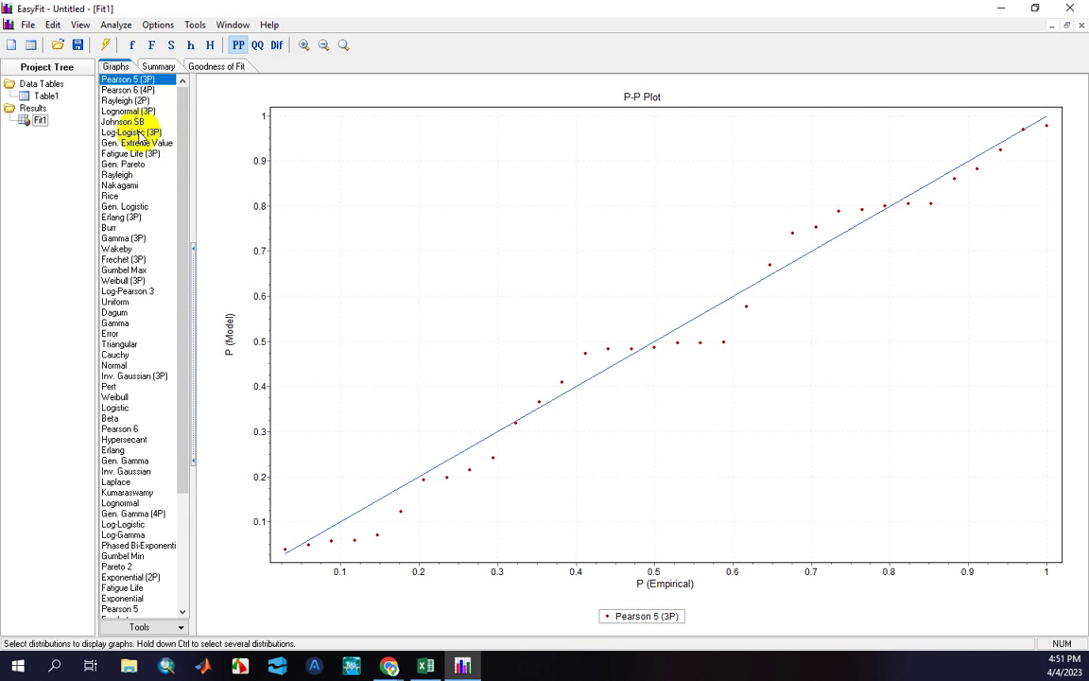
pyautogui.click(124, 123)
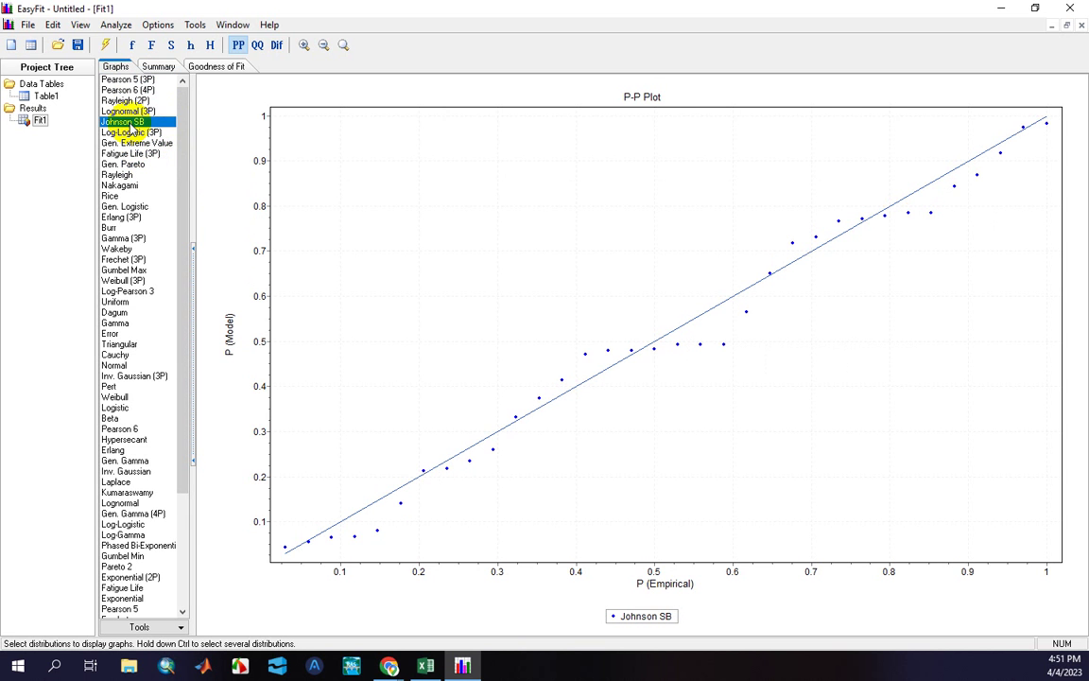
pyautogui.click(138, 187)
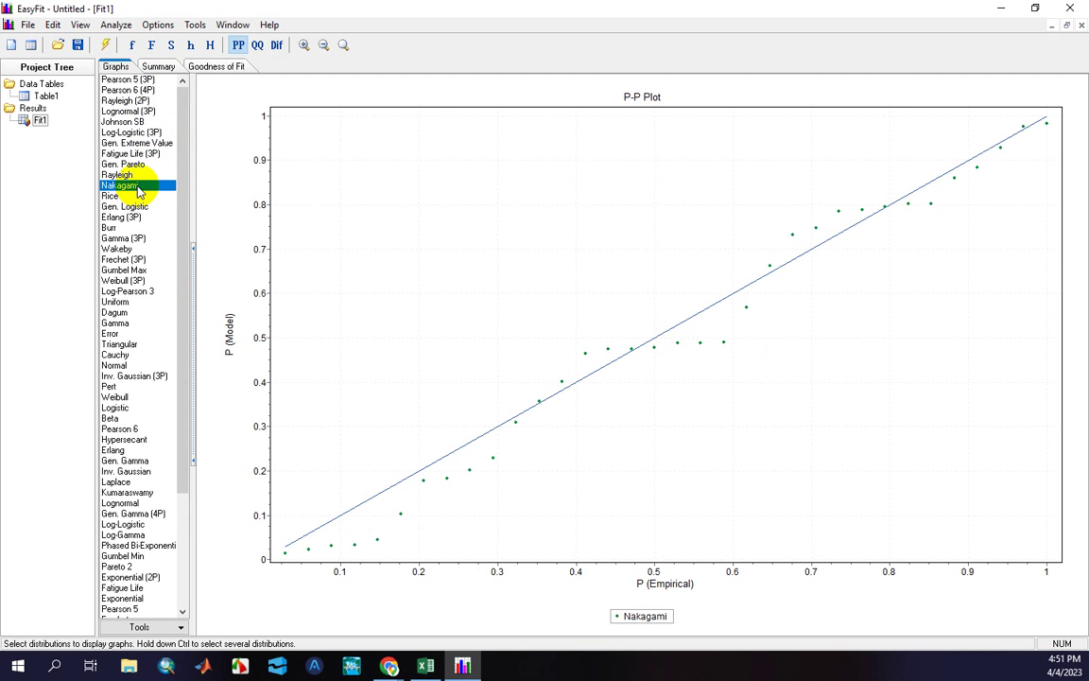
# Display the fitted parameters of the Pearson 5 (3P) distribution
pyautogui.click(148, 80)
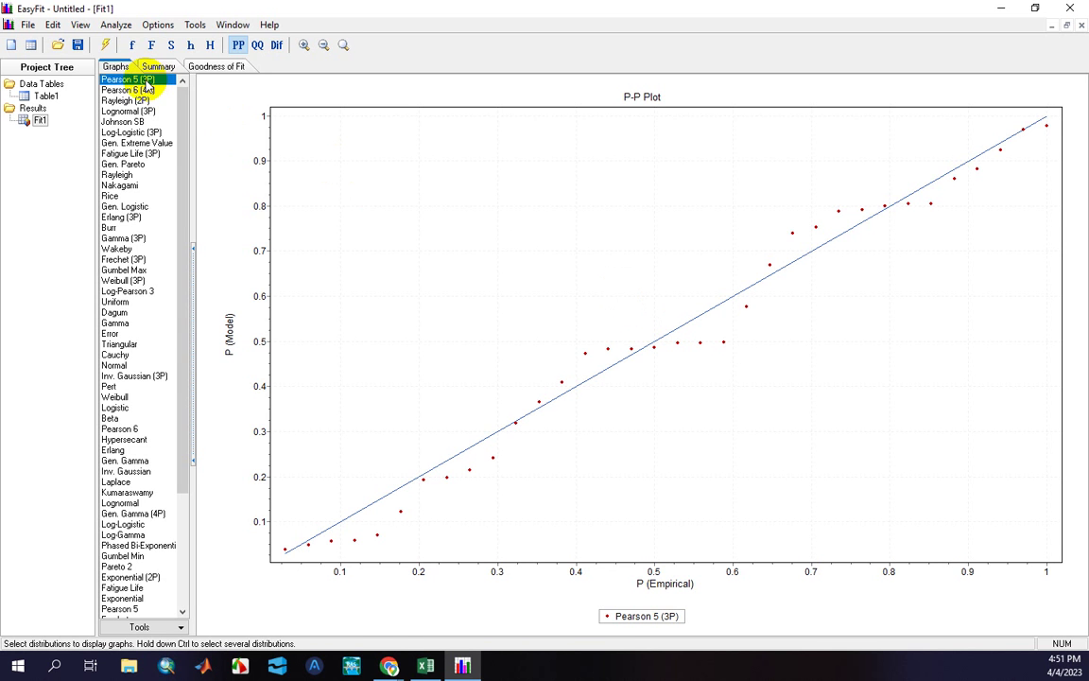
pyautogui.doubleClick(522, 121)
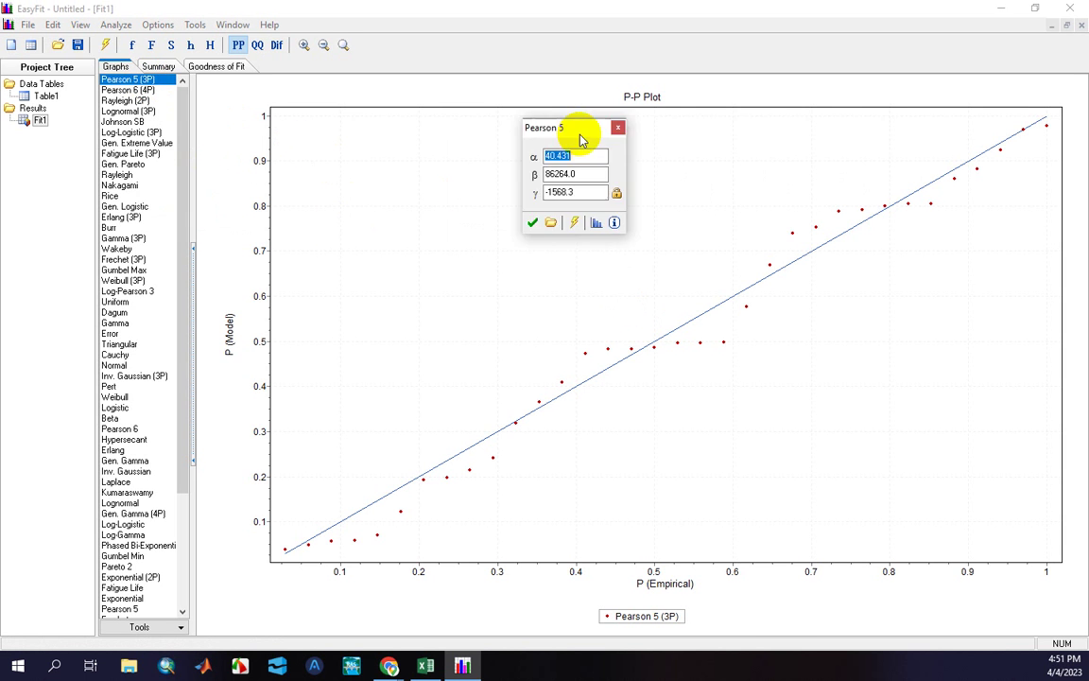
pyautogui.moveTo(526, 123); pyautogui.dragTo(635, 127)
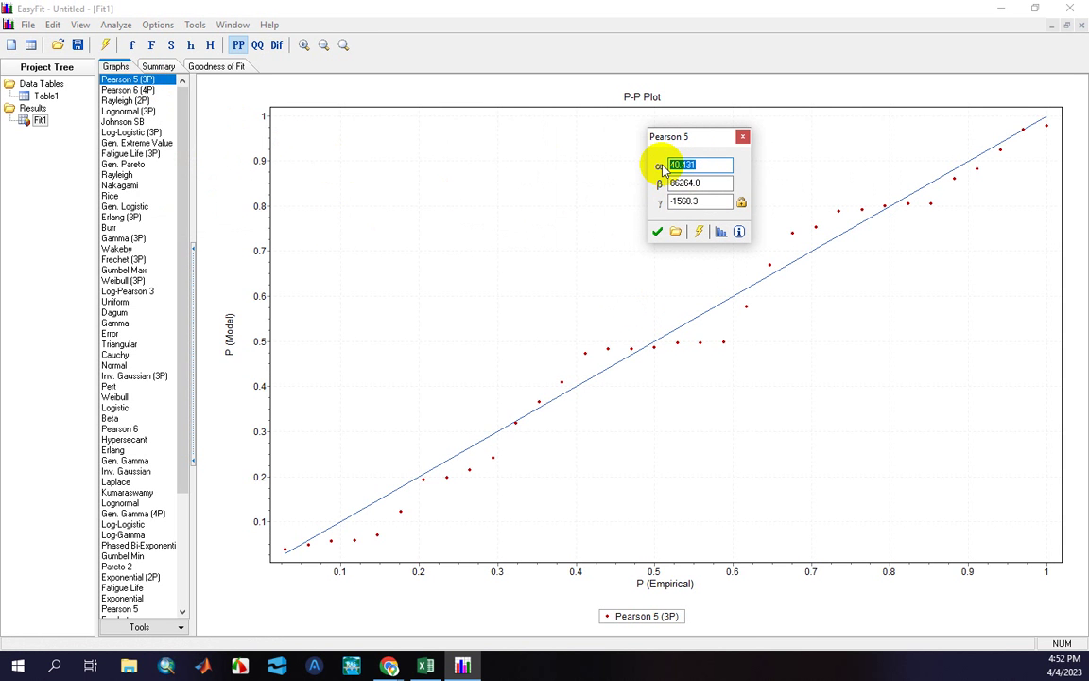
# Read the help page on the Pearson Type 5 distribution's parameters, domain, density and cumulative distribution functions
pyautogui.click(741, 233)
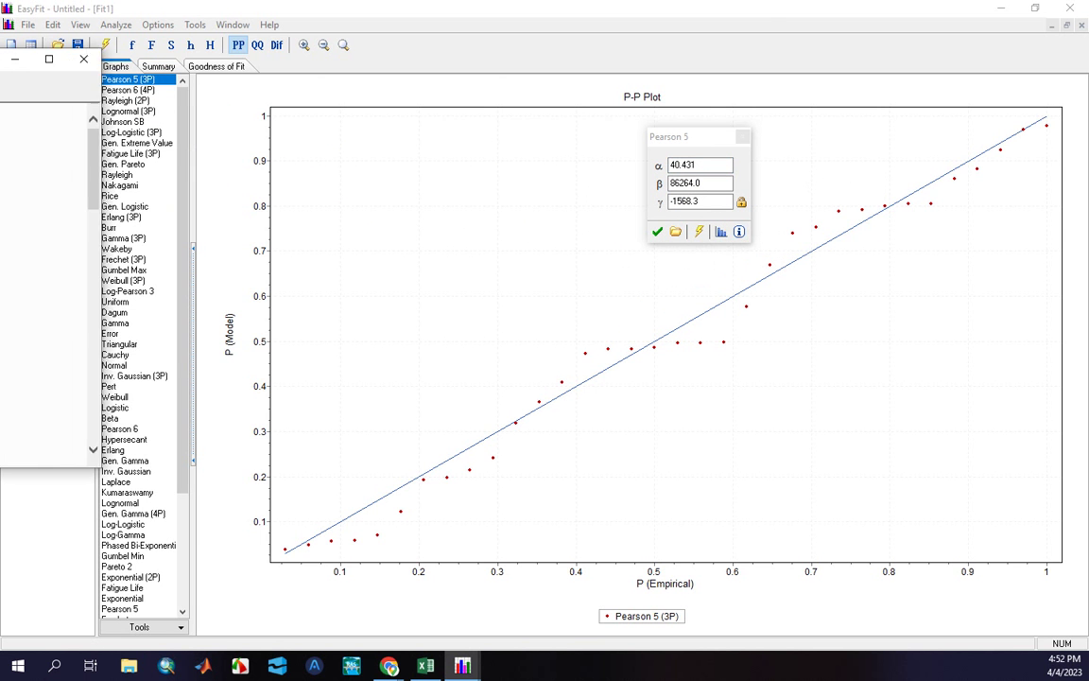
pyautogui.moveTo(286, 47); pyautogui.dragTo(323, 60)
pyautogui.moveTo(661, 142); pyautogui.dragTo(794, 149)
pyautogui.press('F1')
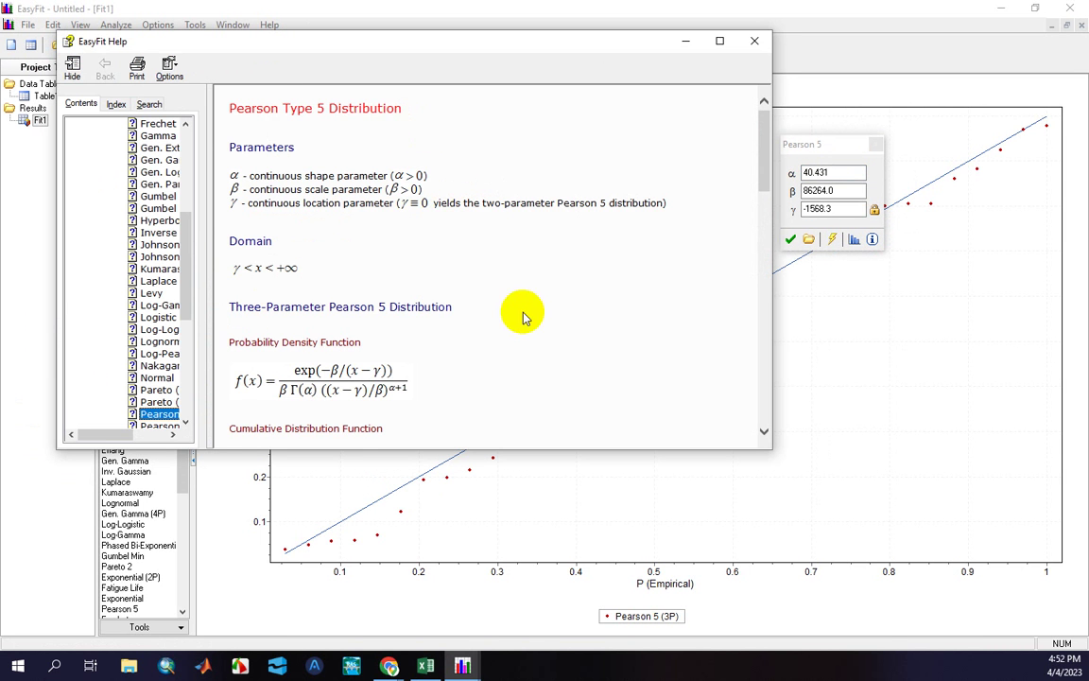
pyautogui.scroll(-1, 525, 319)
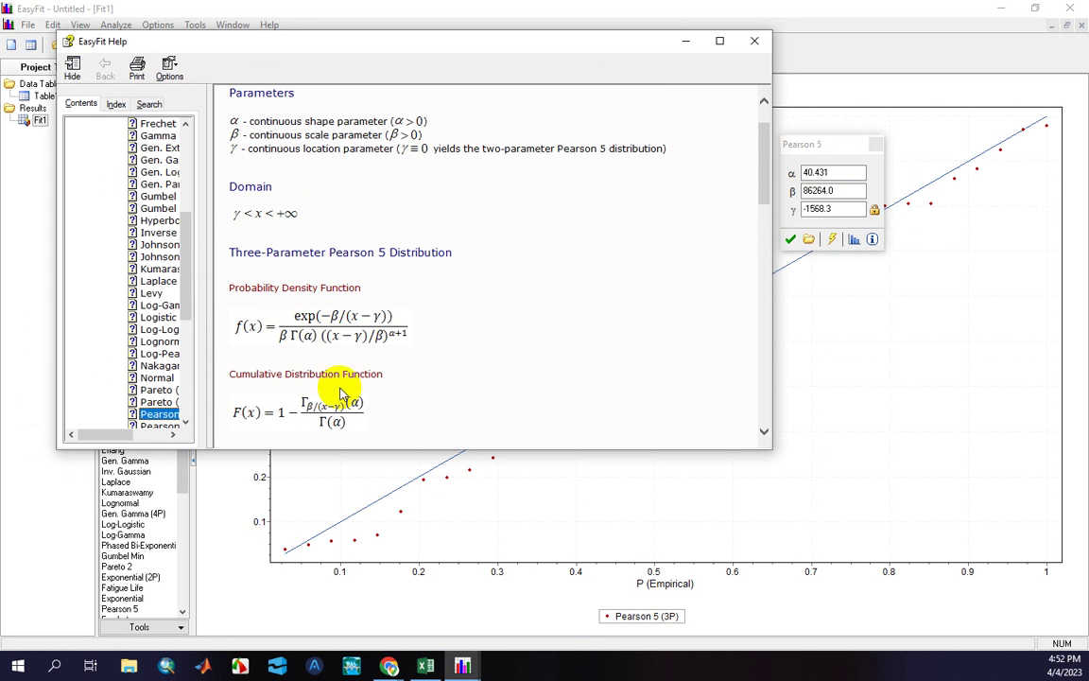
pyautogui.scroll(-1, 358, 416)
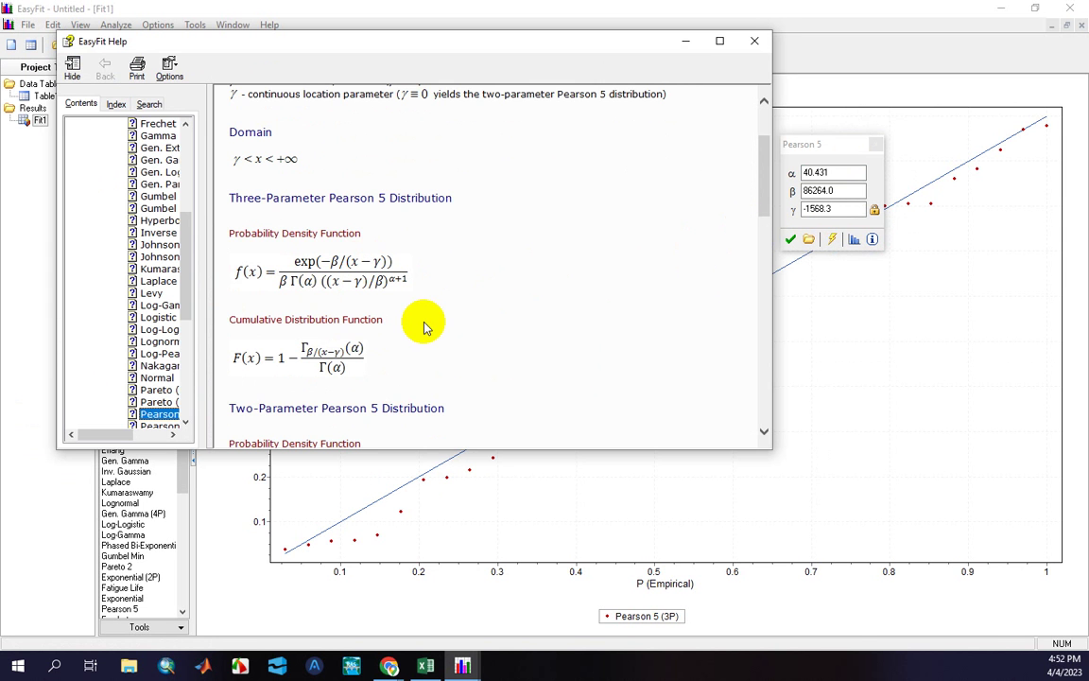
pyautogui.scroll(-1, 423, 327)
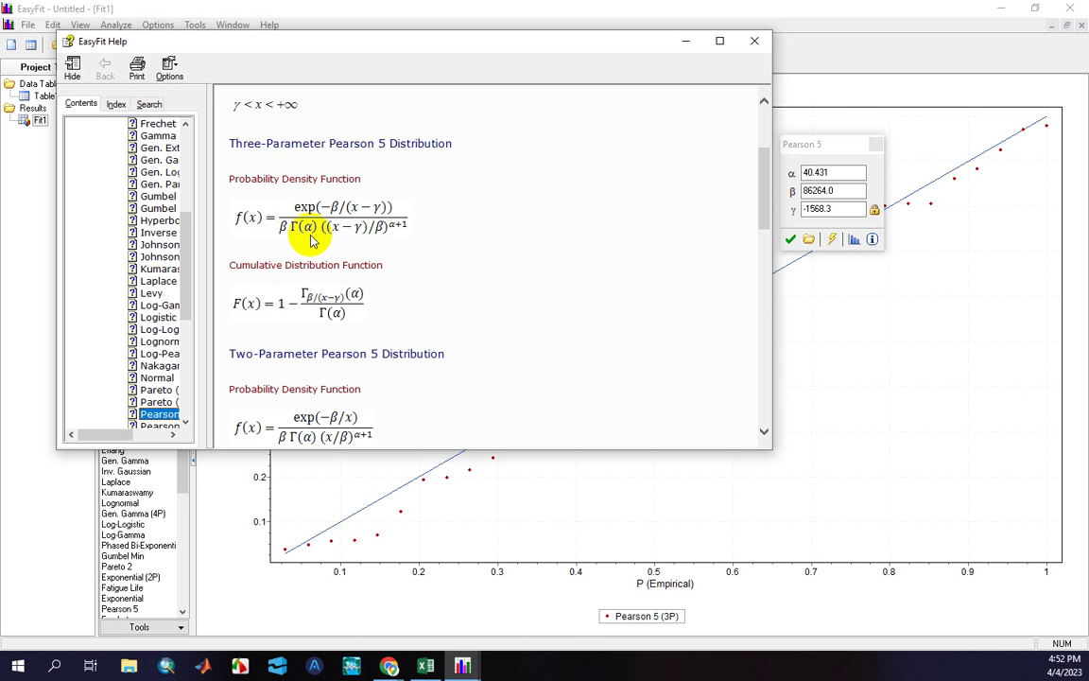
pyautogui.click(755, 41)
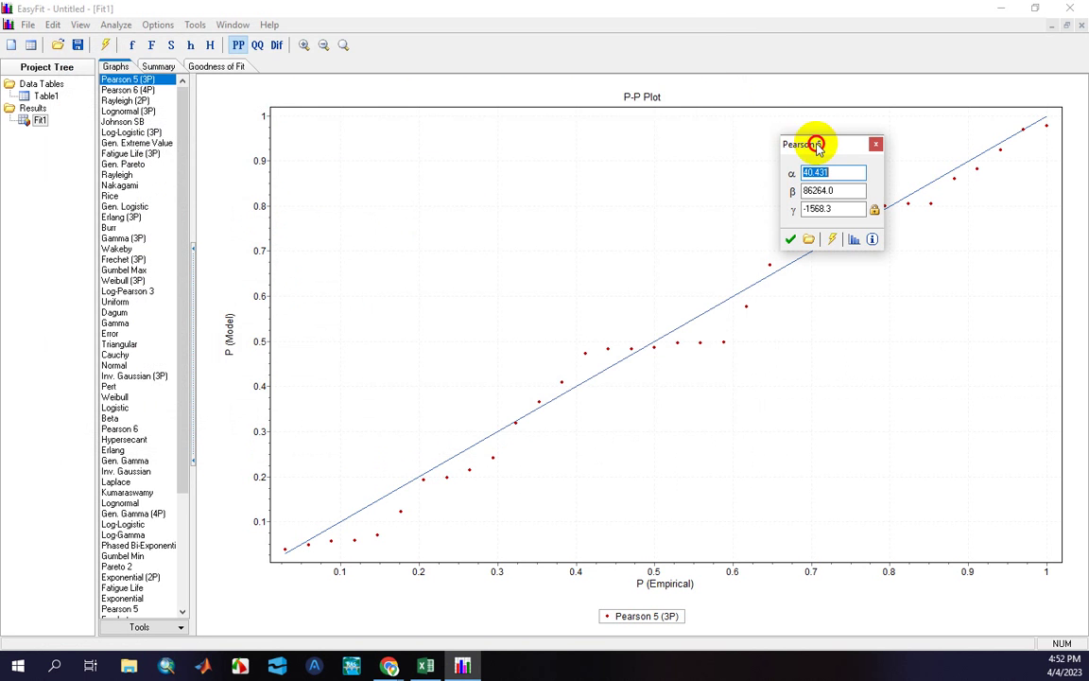
# Explore the fitted Pearson 5 distribution in StatAssist and view its calculated properties and inverse CDF
pyautogui.moveTo(814, 141); pyautogui.dragTo(514, 132)
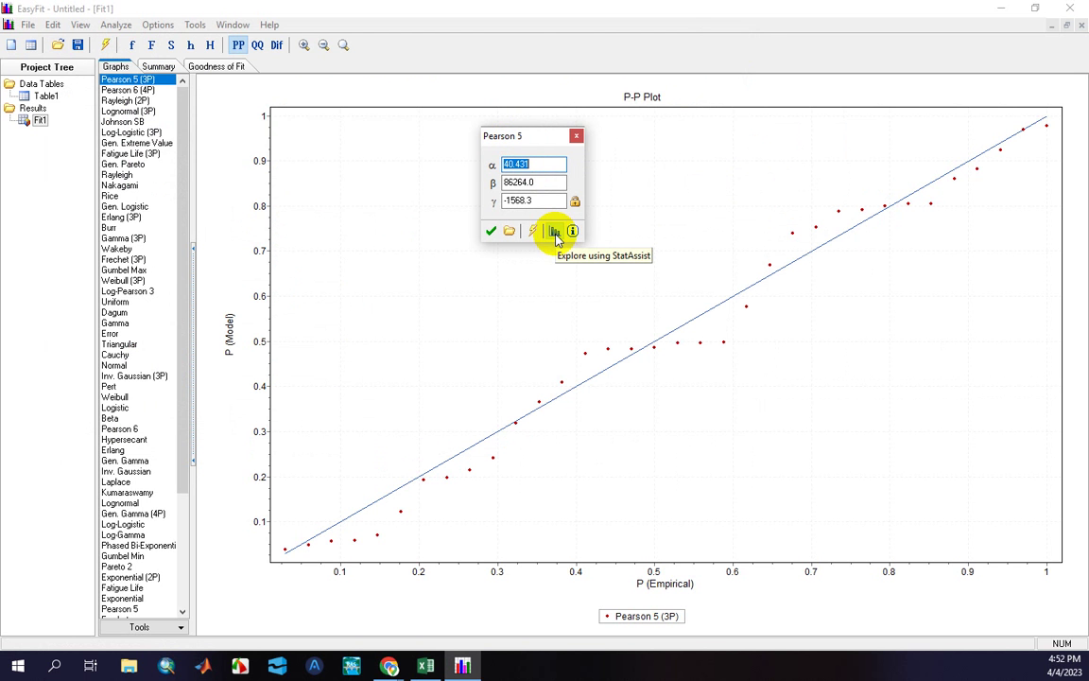
pyautogui.click(555, 233)
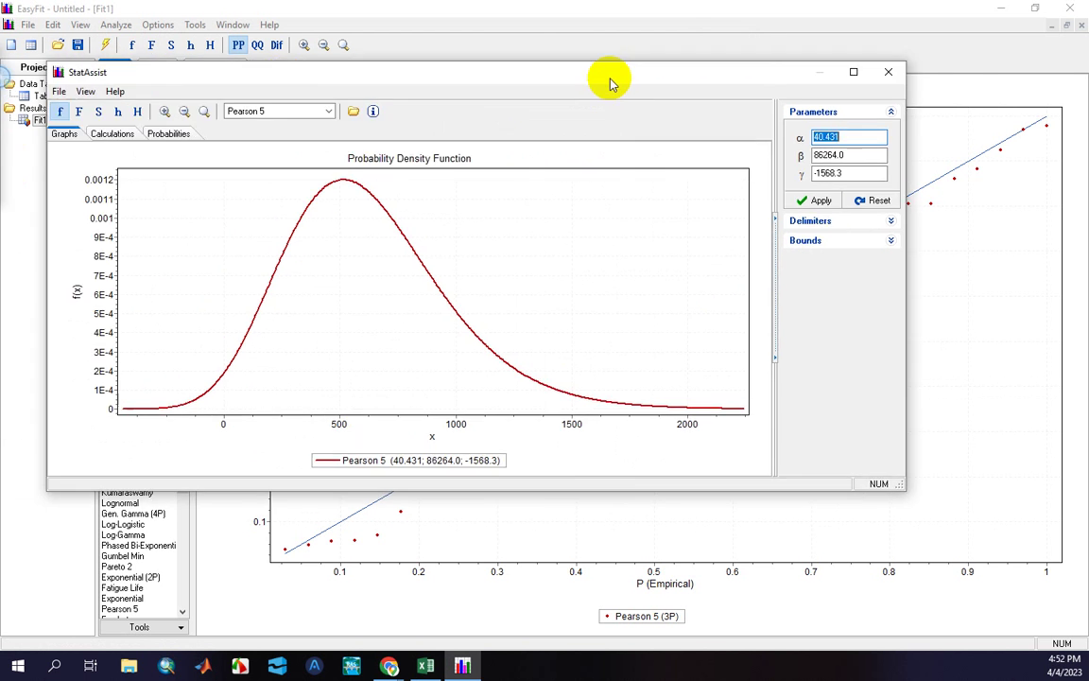
pyautogui.moveTo(608, 81); pyautogui.dragTo(682, 68)
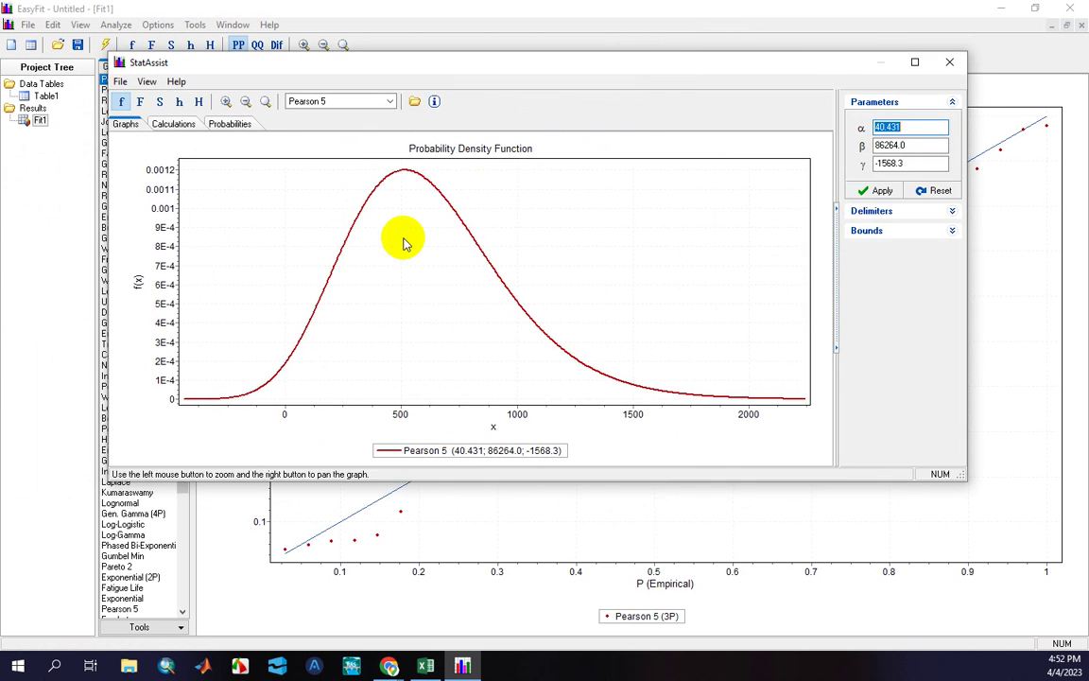
pyautogui.click(174, 125)
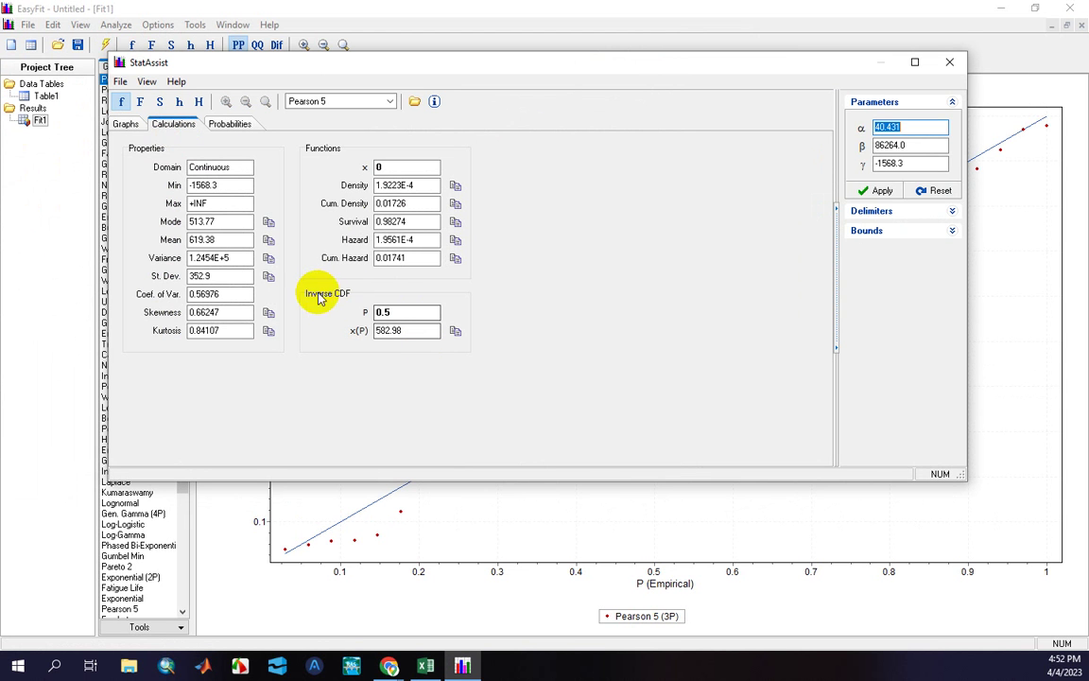
pyautogui.doubleClick(402, 314)
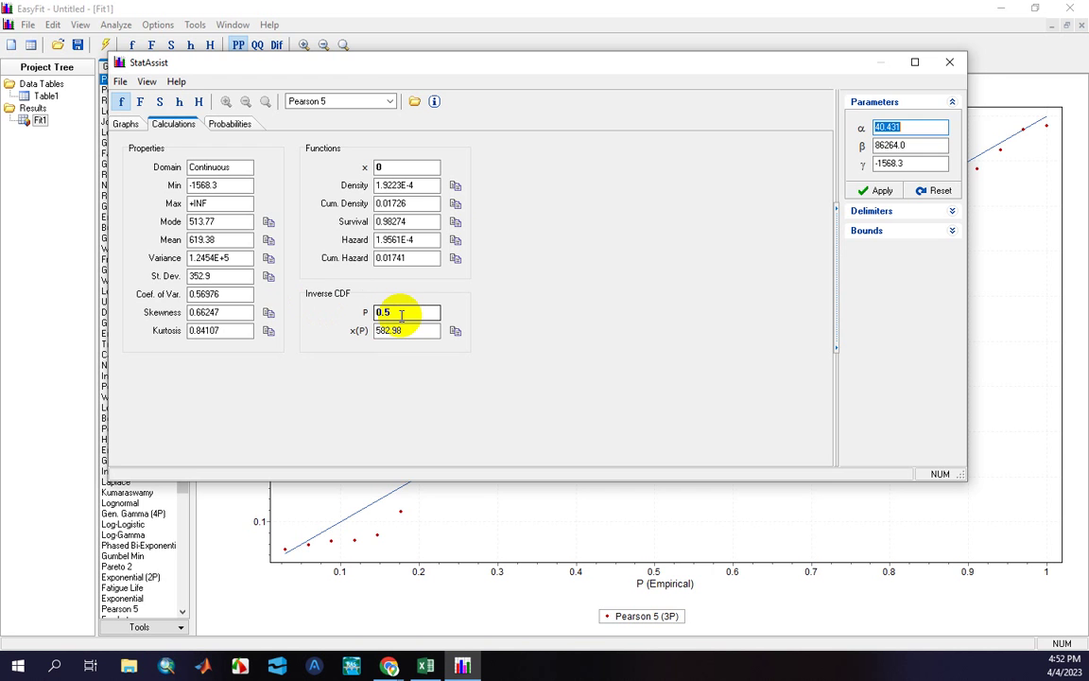
# Add a new sheet to the Excel workbook and format cells D5:M22 as horizontally and vertically centred with font size 16
pyautogui.click(425, 666)
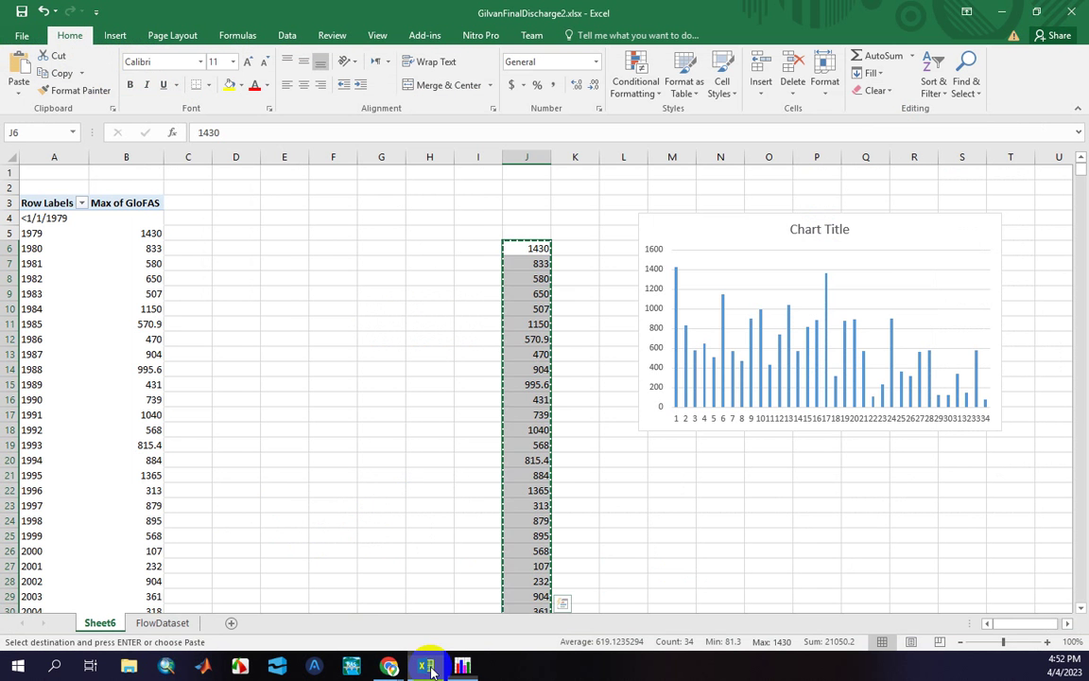
pyautogui.click(230, 623)
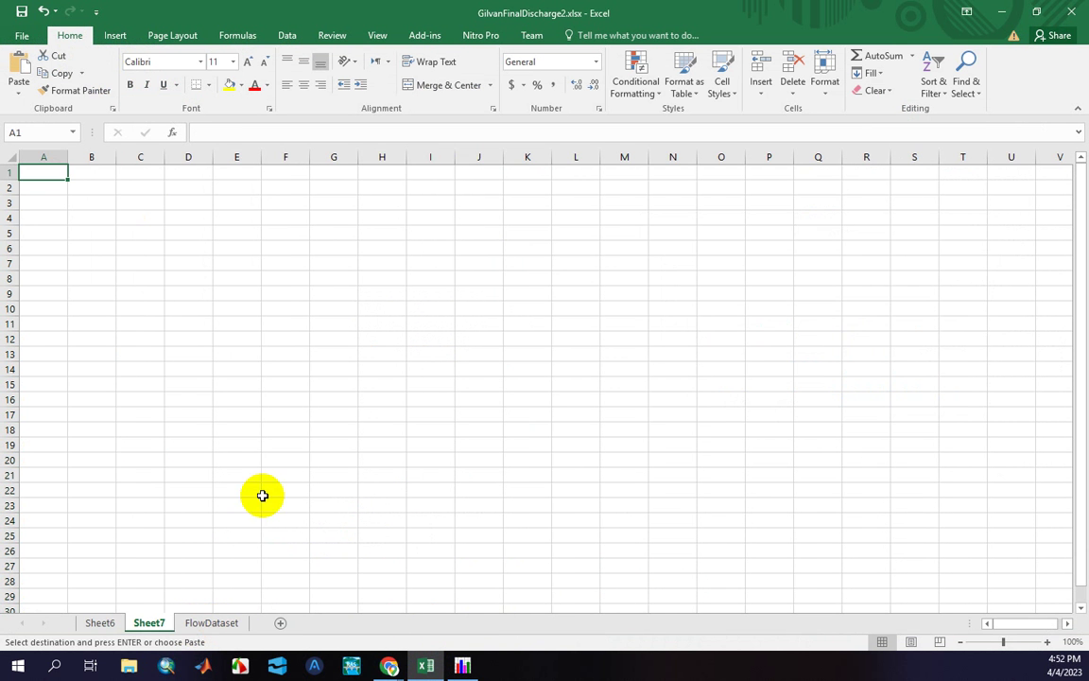
pyautogui.click(284, 216)
pyautogui.moveTo(189, 233); pyautogui.dragTo(622, 484)
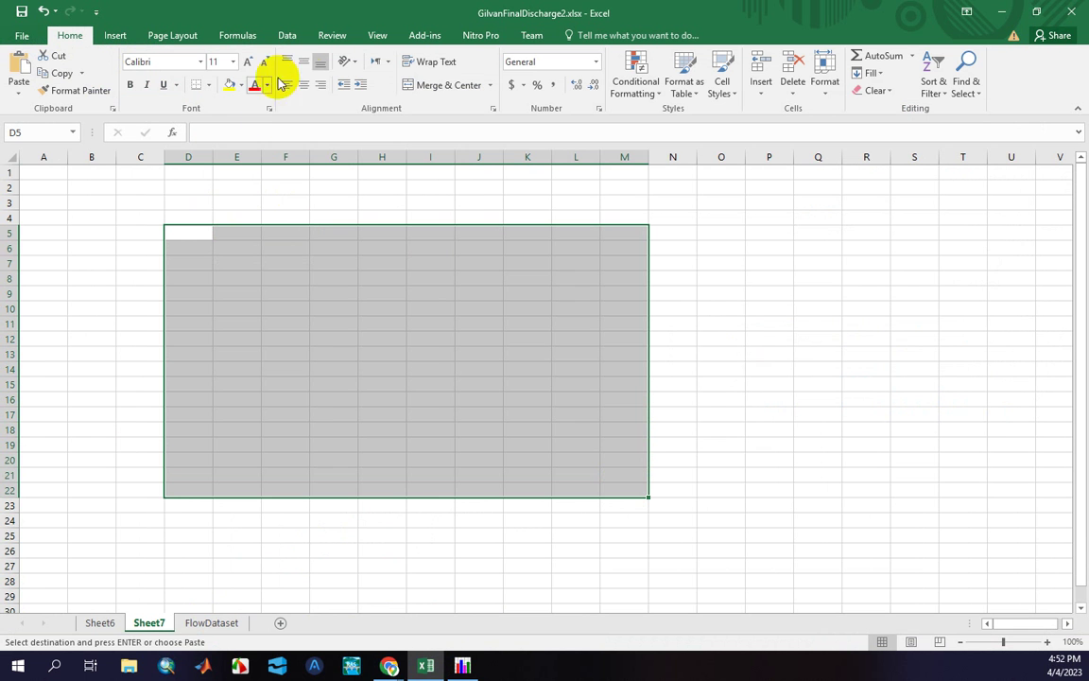
pyautogui.click(304, 84)
pyautogui.click(247, 62)
pyautogui.click(248, 61)
pyautogui.click(247, 62)
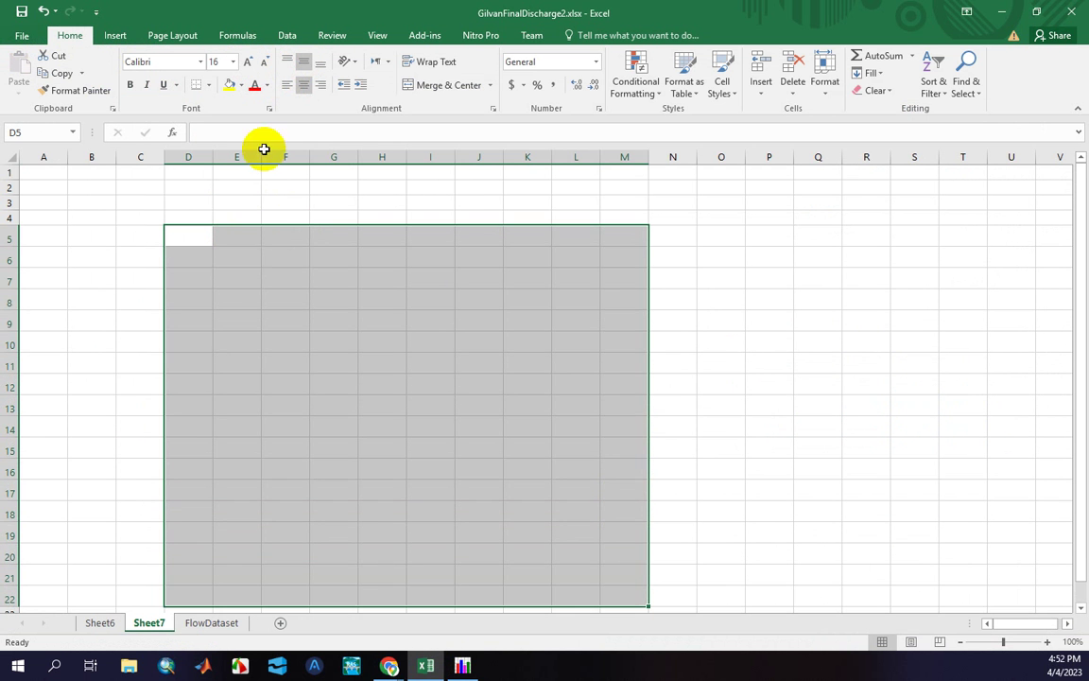
# Enter the column headers P in cell E6 and T=1/P in cell F6
pyautogui.click(234, 254)
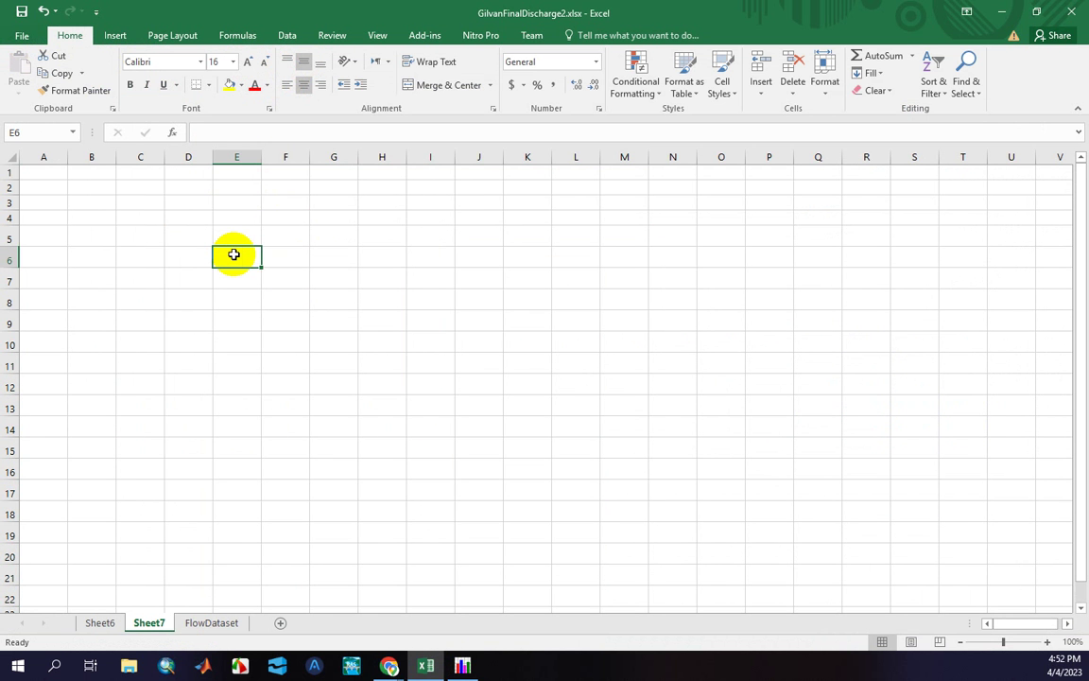
pyautogui.write('P')
pyautogui.press('Tab')
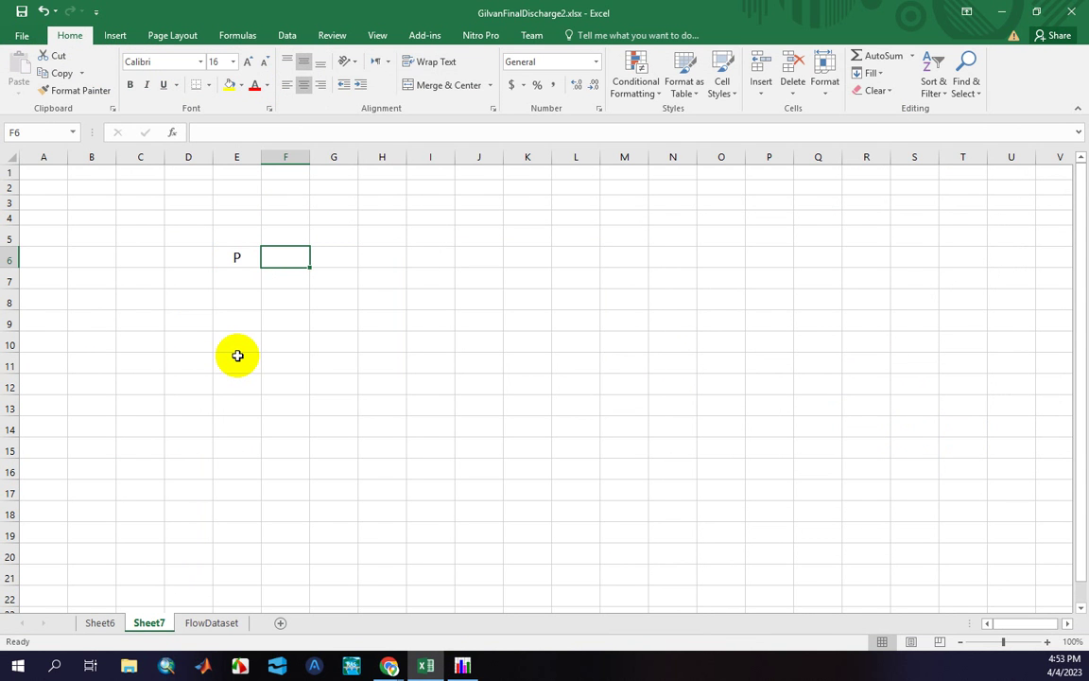
pyautogui.write('T=')
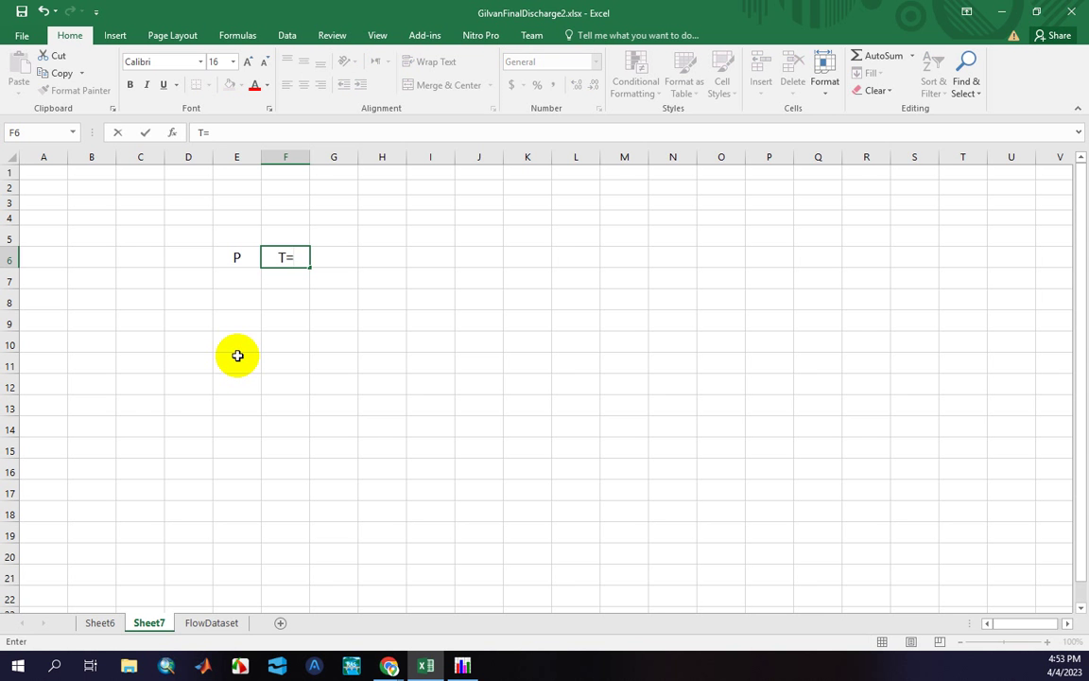
pyautogui.write('1/P')
pyautogui.press('Return')
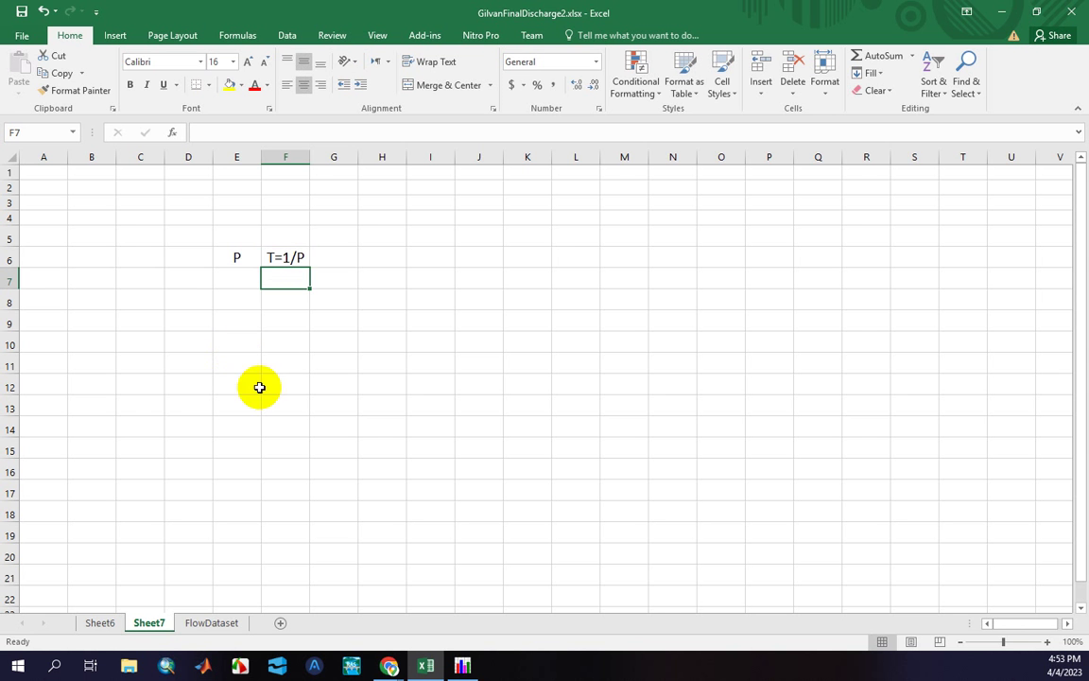
# Check the inverse CDF probability input in EasyFit, and add the column header 1-P in cell G6 of the Excel sheet
pyautogui.click(463, 665)
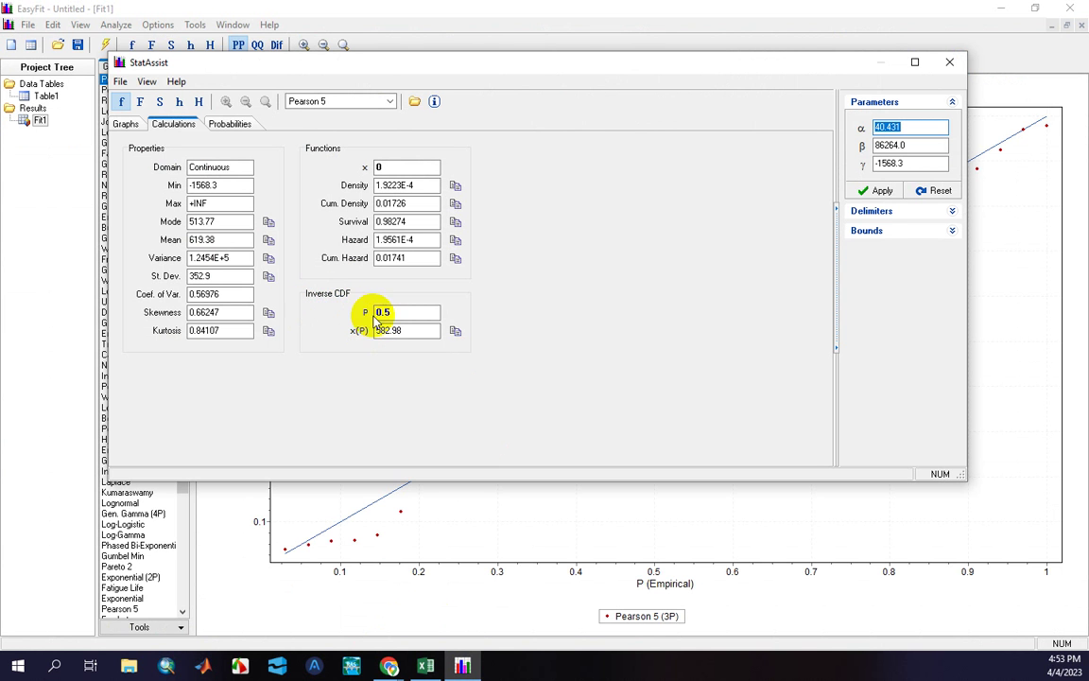
pyautogui.click(428, 662)
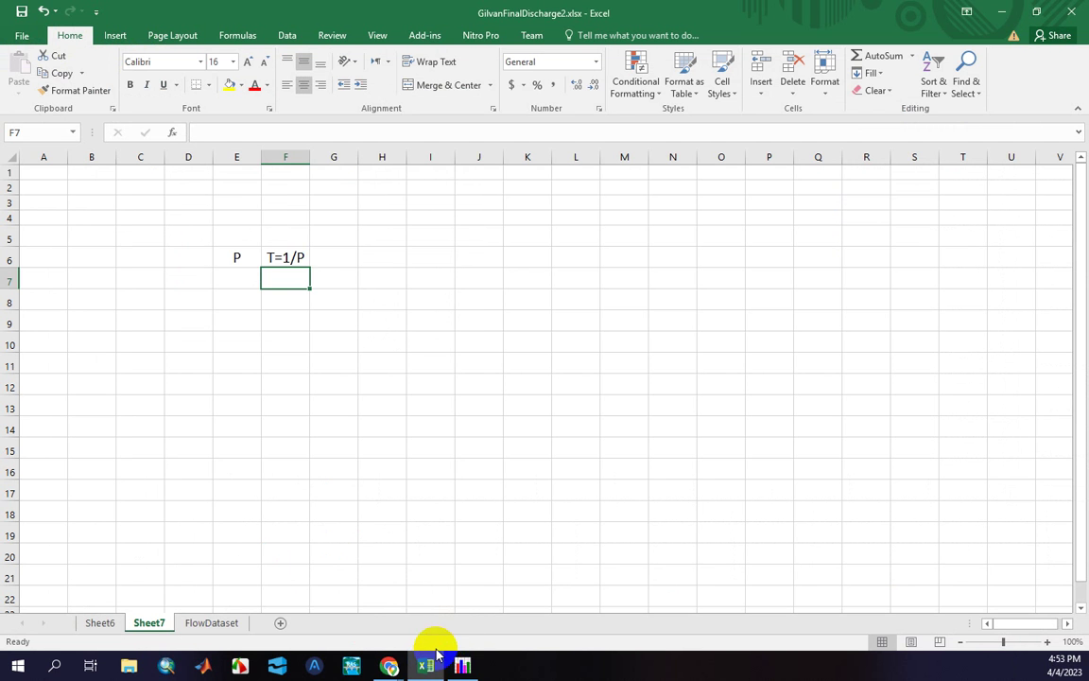
pyautogui.click(329, 260)
pyautogui.write('1')
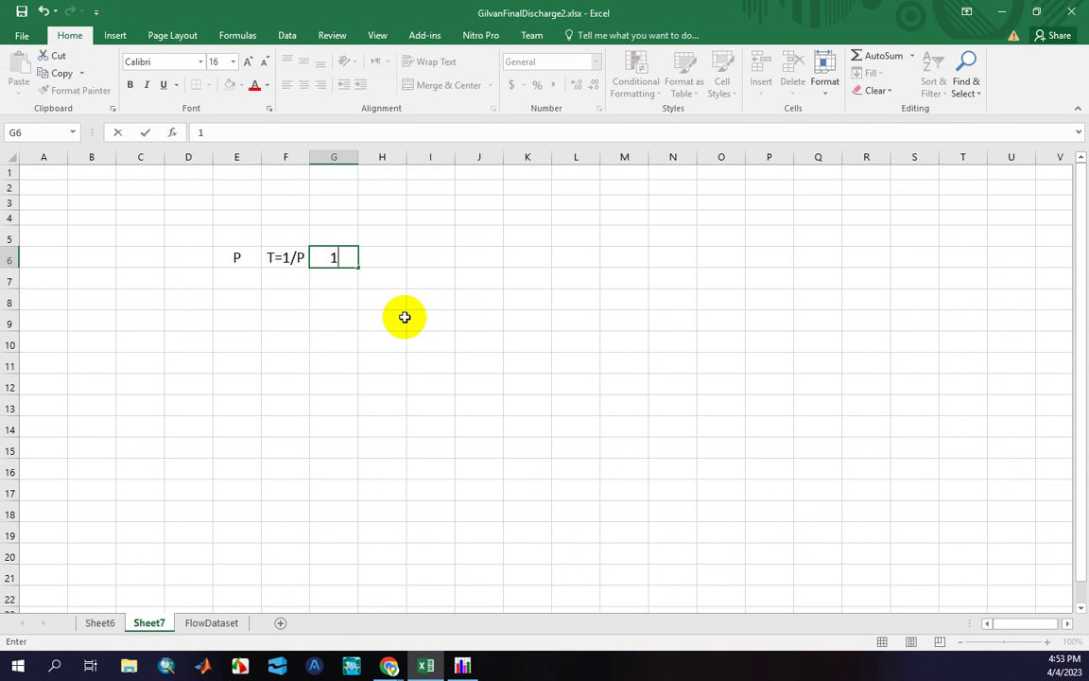
pyautogui.write('-P')
pyautogui.press('Return')
# Enter the probability 0.5 in cell E7 and calculate its return period in F7 as 1 divided by E7
pyautogui.click(245, 284)
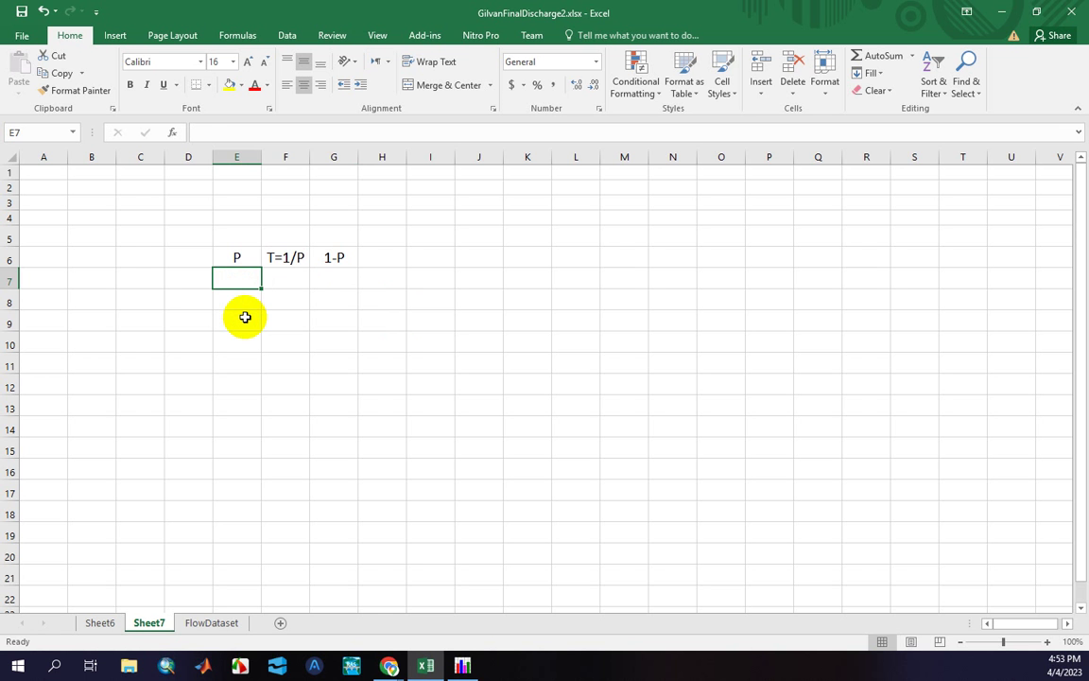
pyautogui.write('0.5')
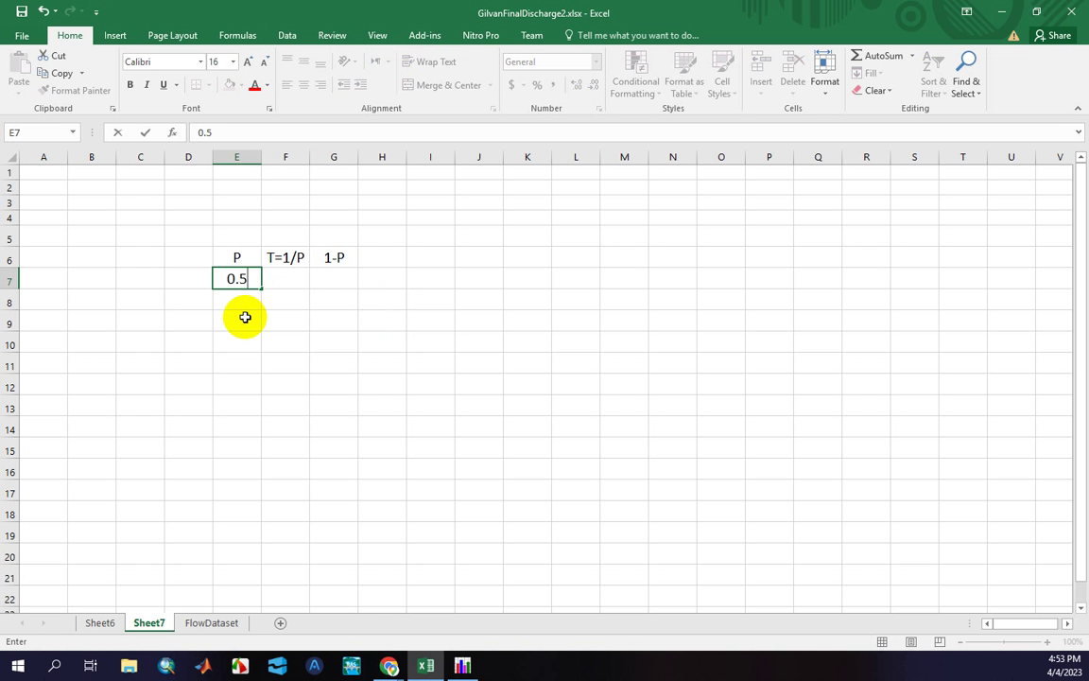
pyautogui.press('Tab')
pyautogui.write('=')
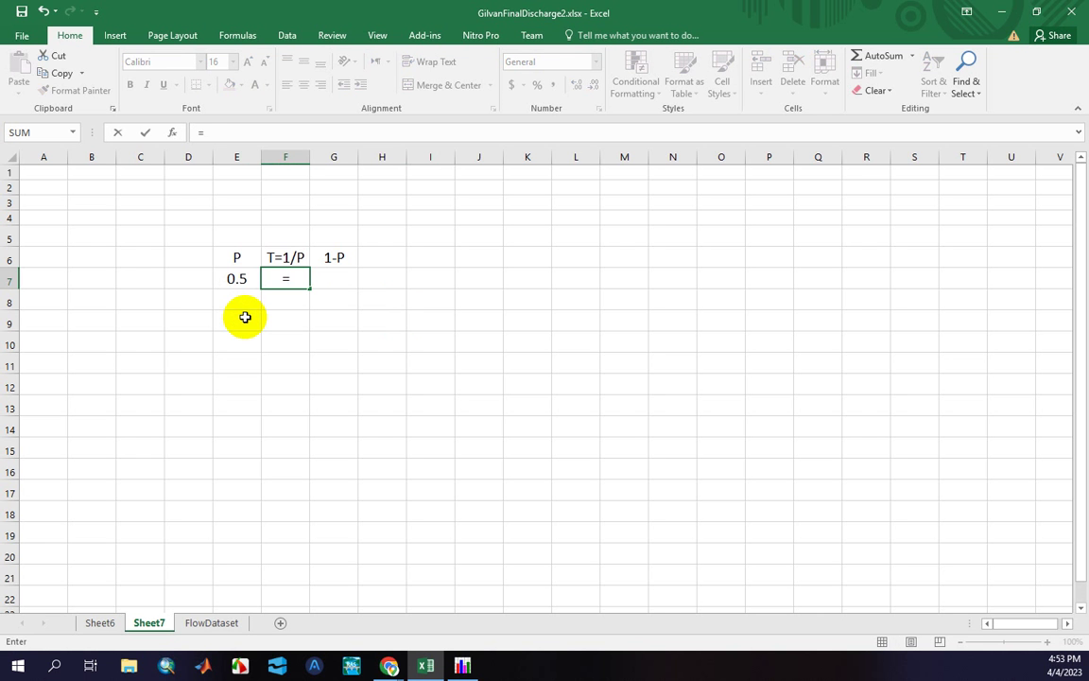
pyautogui.write('1/')
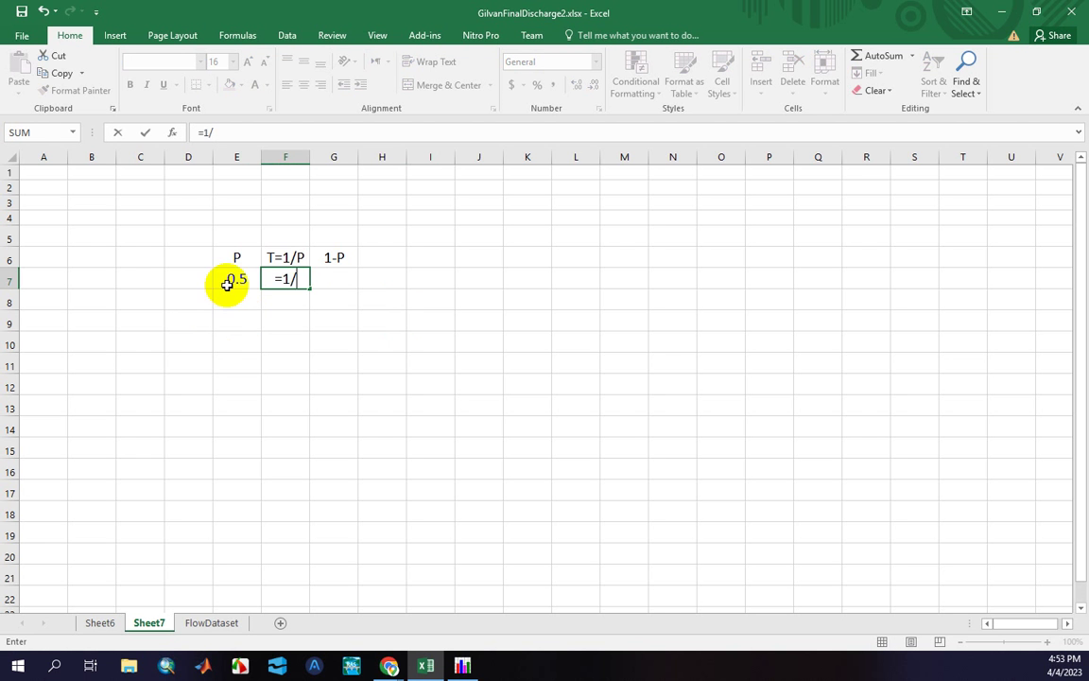
pyautogui.click(227, 284)
pyautogui.press('Return')
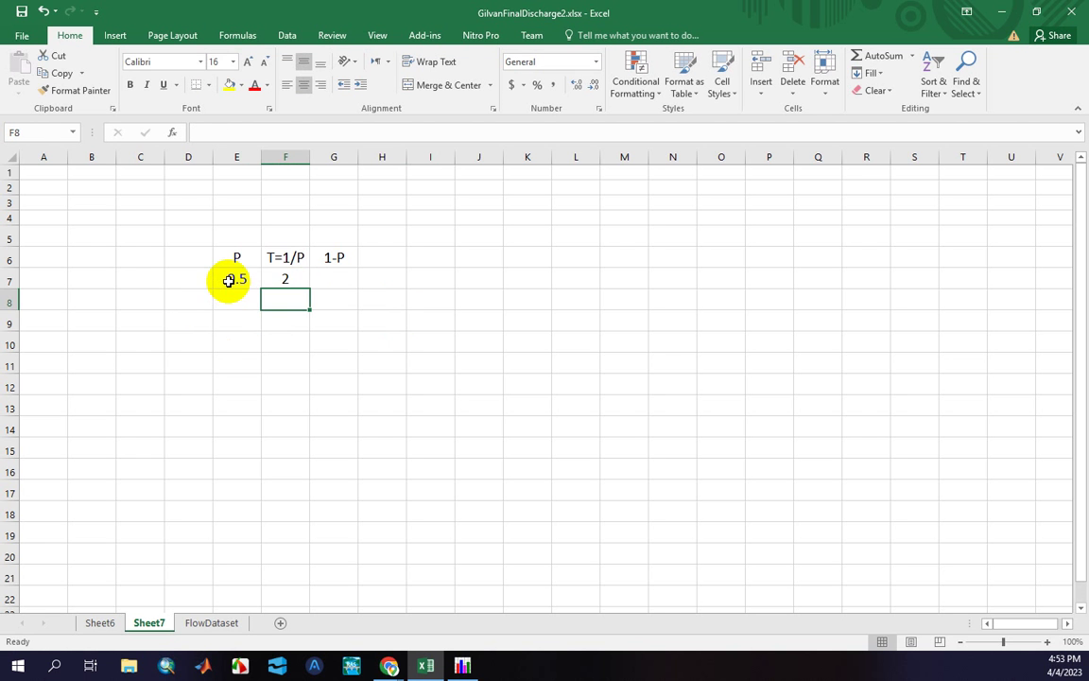
pyautogui.click(288, 278)
pyautogui.click(239, 280)
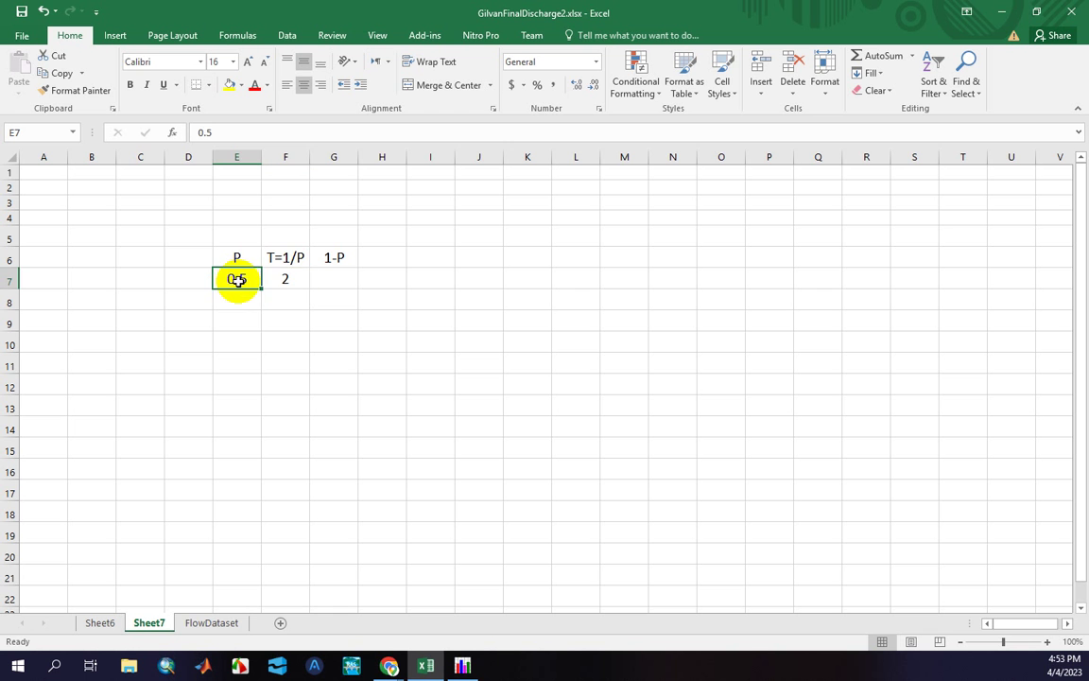
pyautogui.click(287, 279)
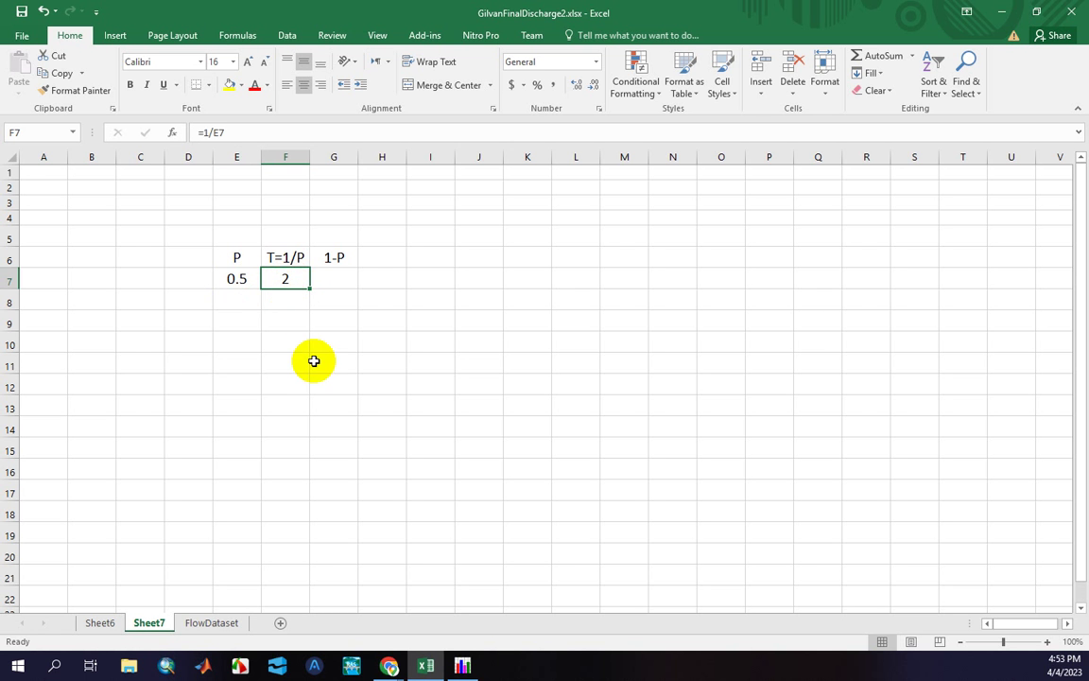
pyautogui.click(251, 306)
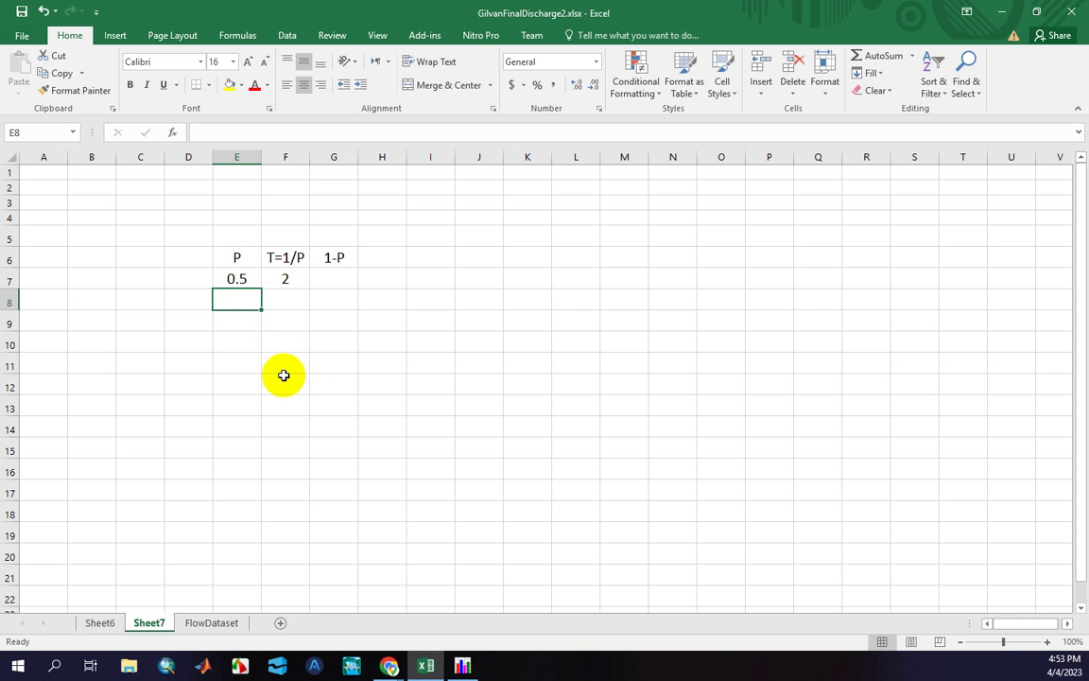
# Enter the return periods 5, 10, 25, 50, 100, 200, 500 and 1000 in cells F8 to F15
pyautogui.click(282, 298)
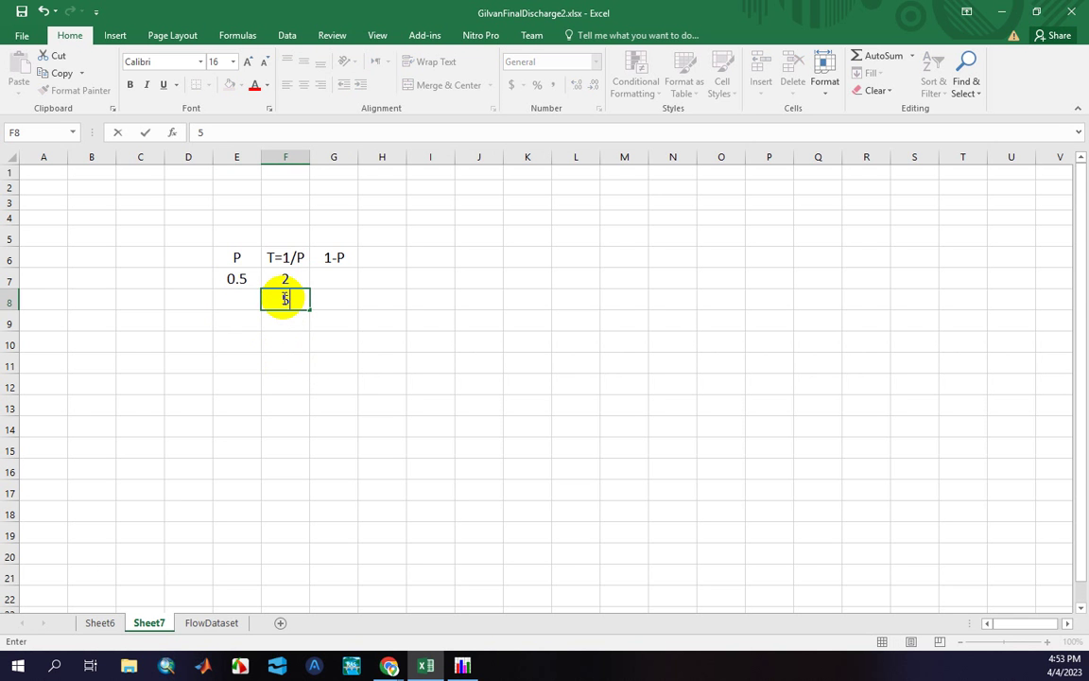
pyautogui.press('Return')
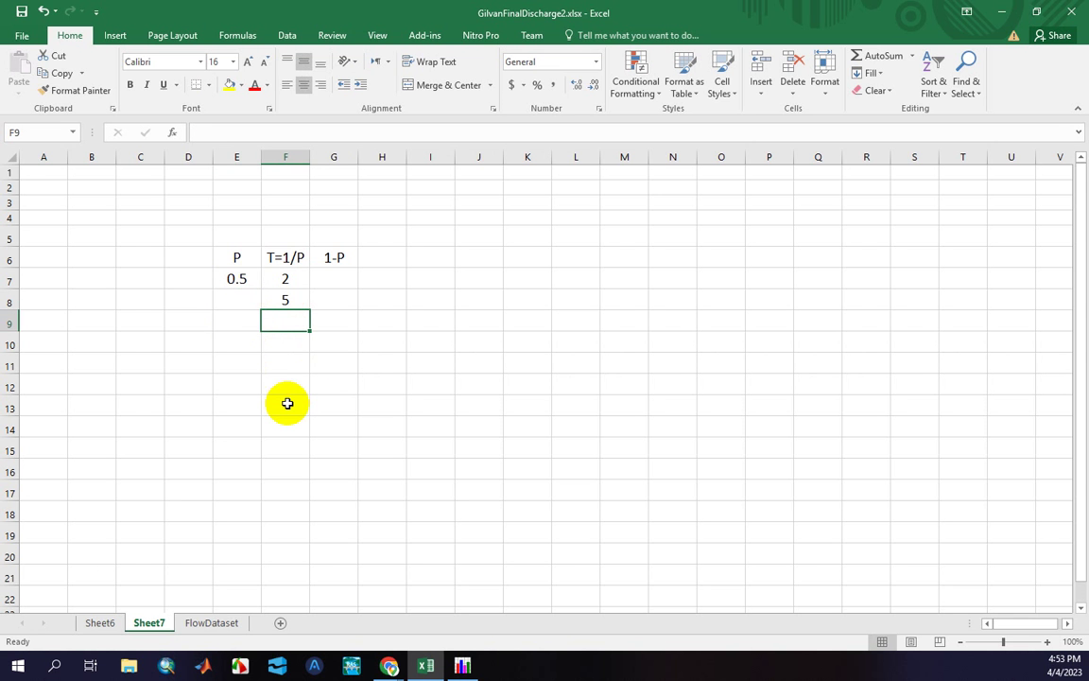
pyautogui.write('10')
pyautogui.press('Return')
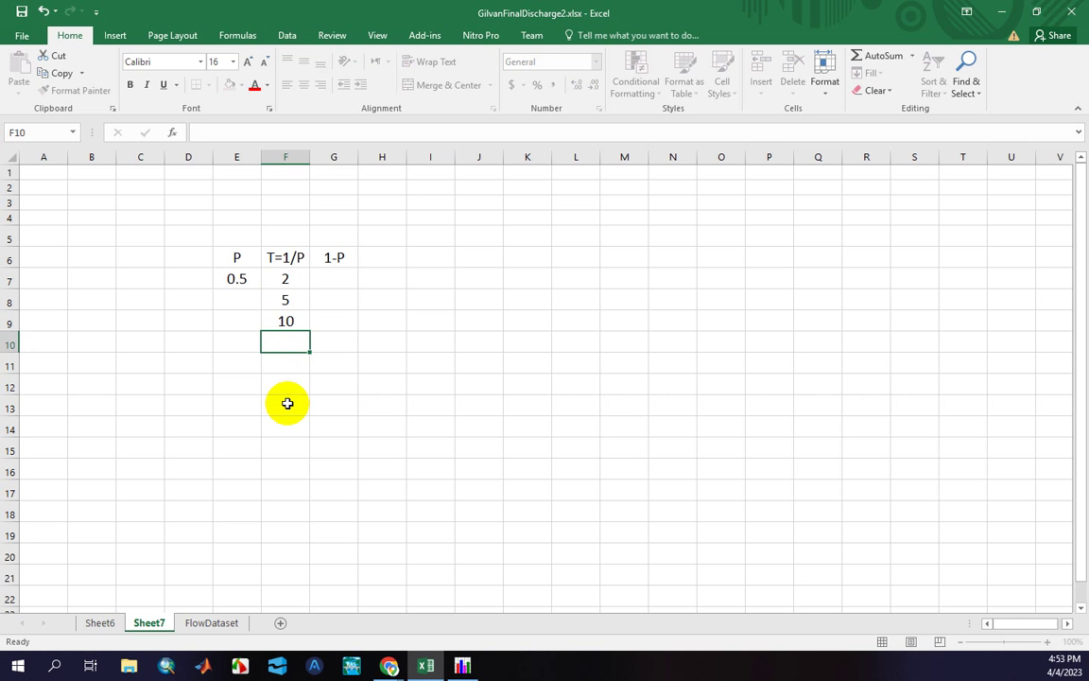
pyautogui.write('25')
pyautogui.press('Return')
pyautogui.write('50')
pyautogui.press('Return')
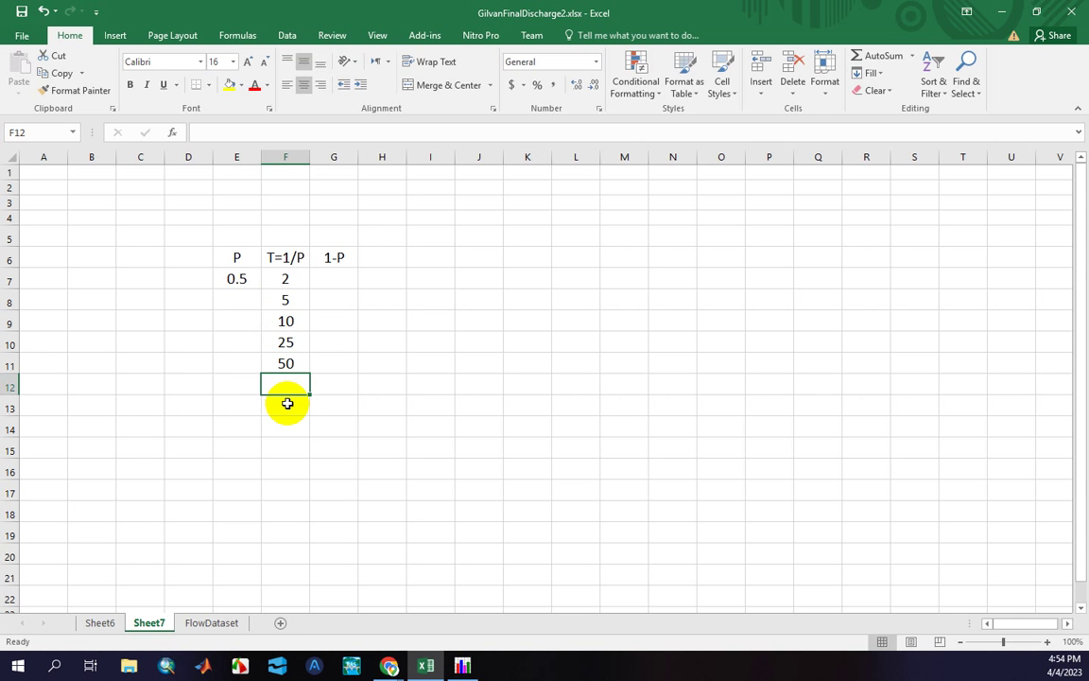
pyautogui.write('100')
pyautogui.press('Return')
pyautogui.write('200')
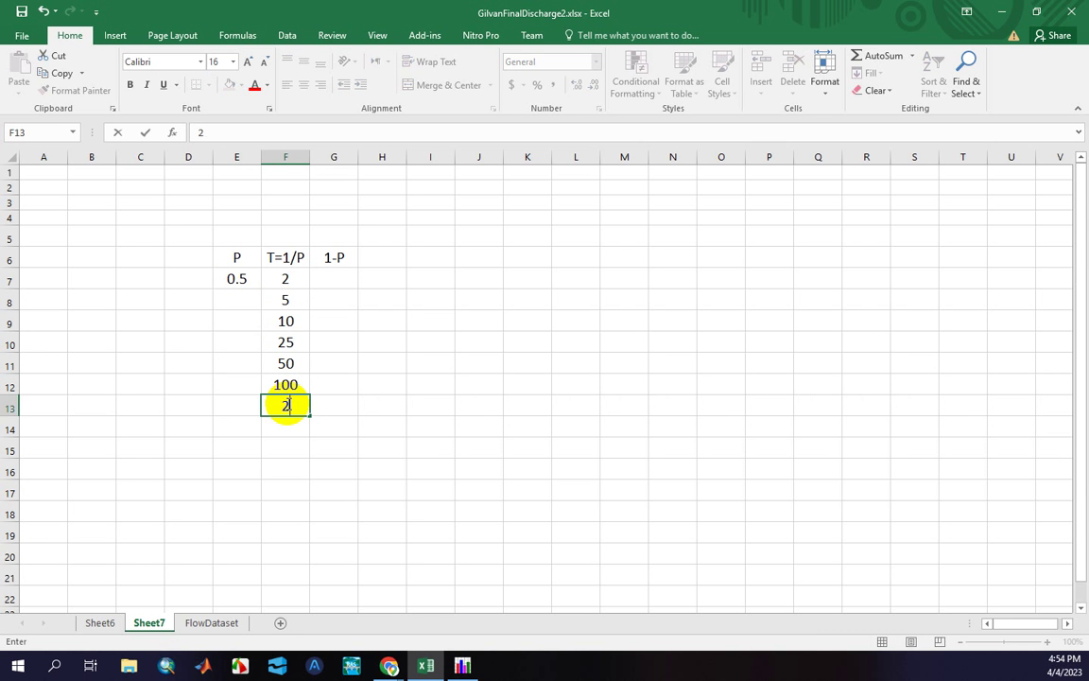
pyautogui.press('Return')
pyautogui.write('500')
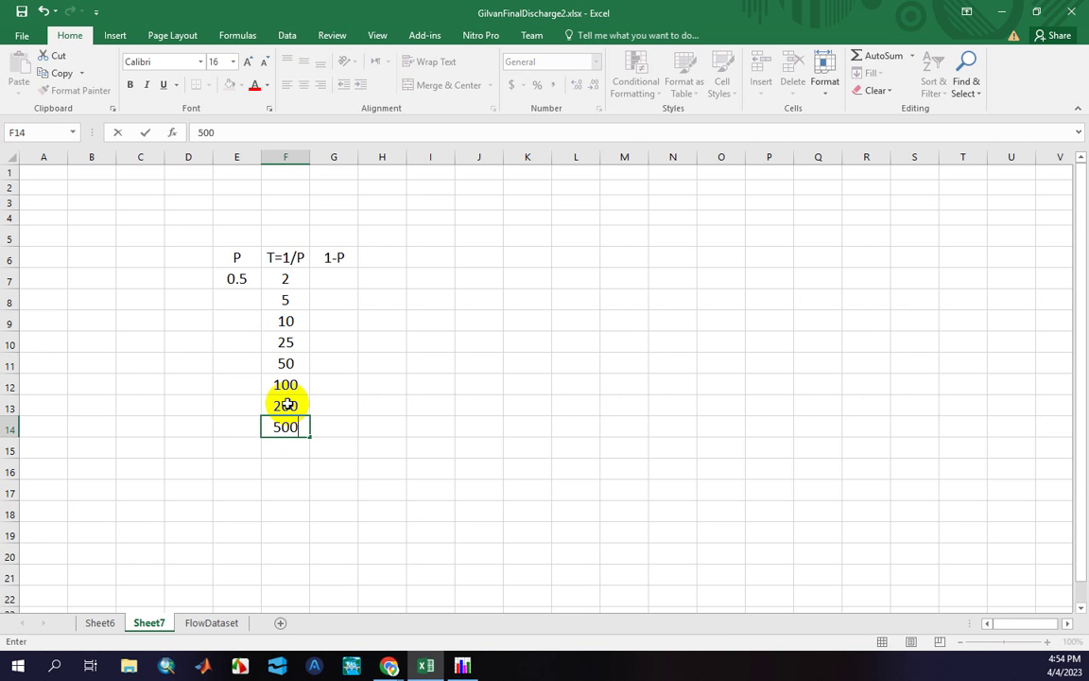
pyautogui.press('Return')
pyautogui.write('1000')
pyautogui.press('Return')
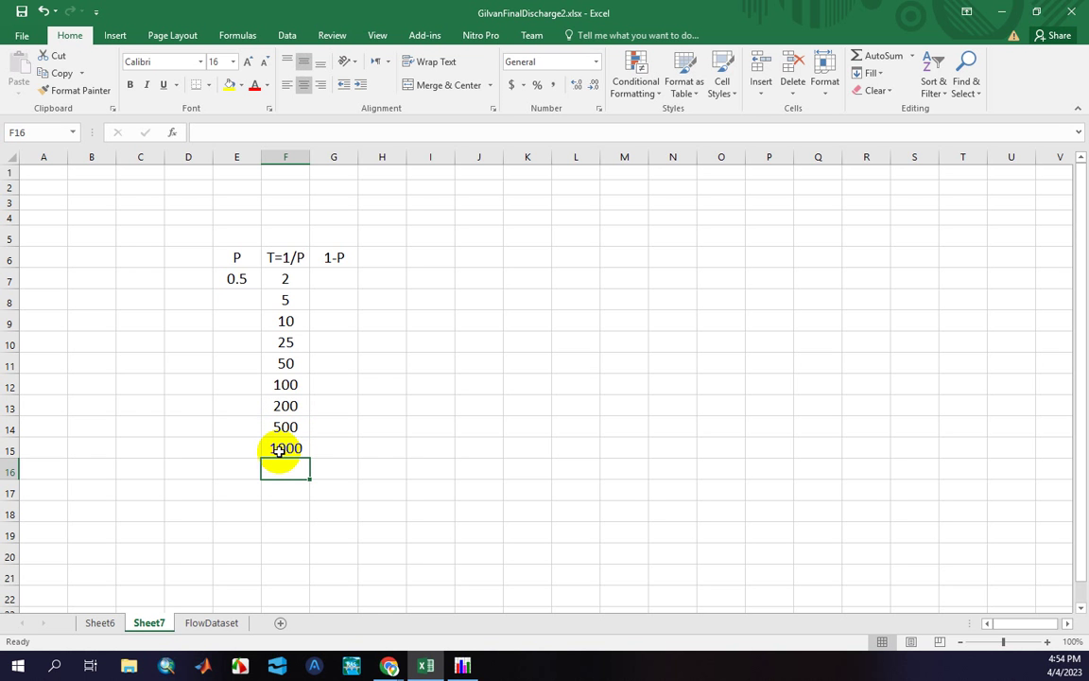
# Calculate the probability in cell E8 as 1 divided by the return period in F8
pyautogui.moveTo(286, 342); pyautogui.dragTo(291, 361)
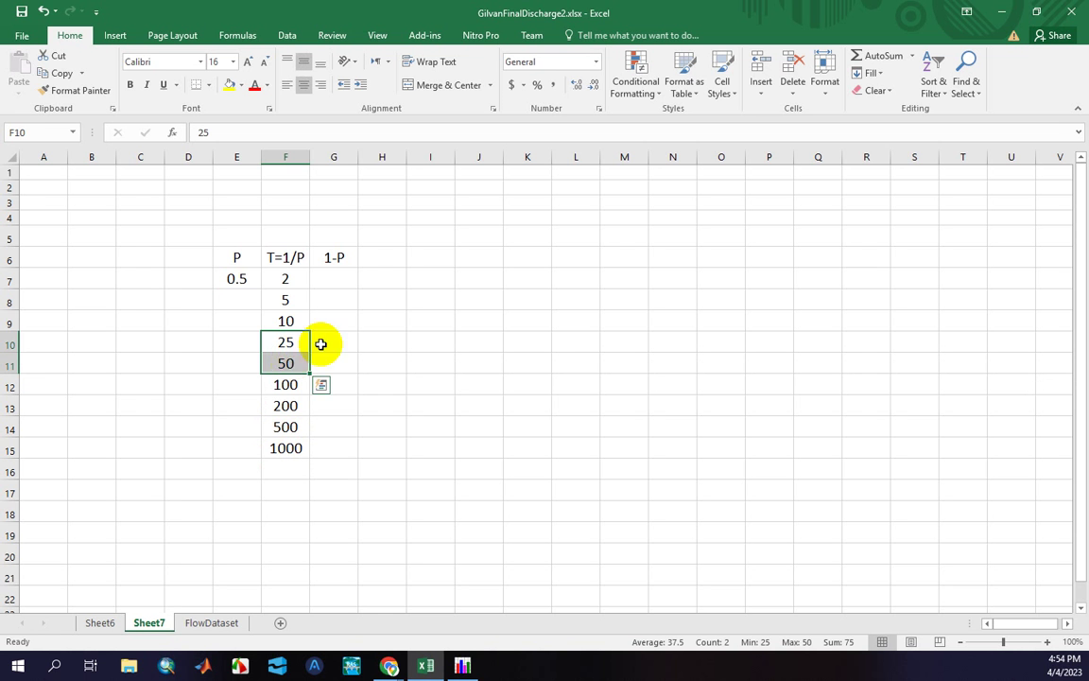
pyautogui.click(319, 343)
pyautogui.click(246, 298)
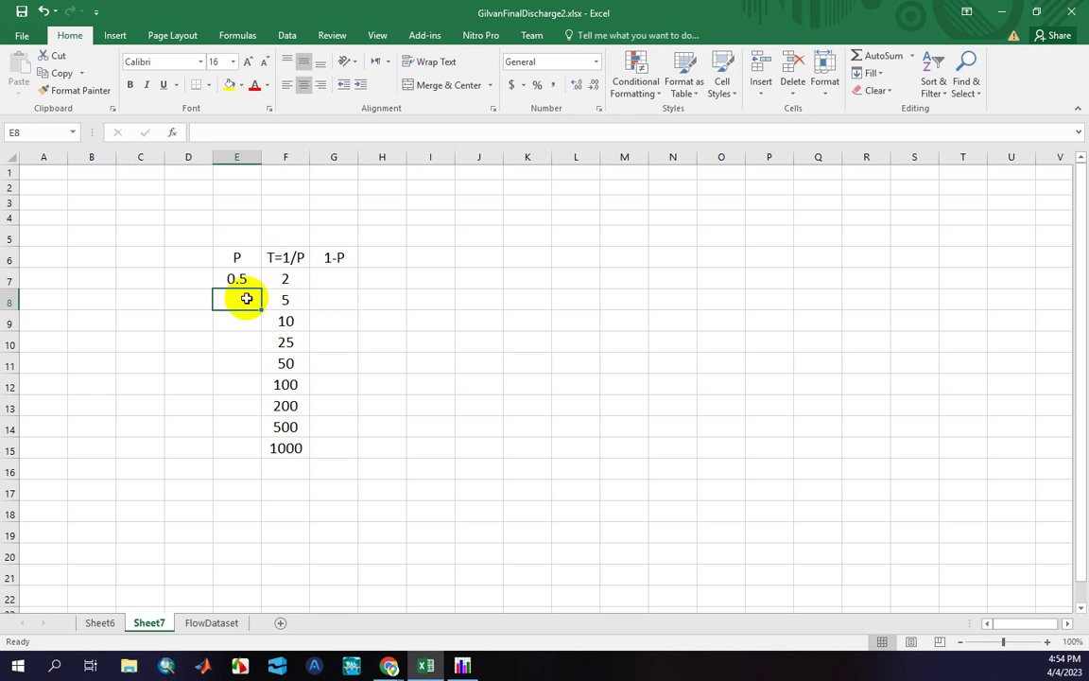
pyautogui.write('=')
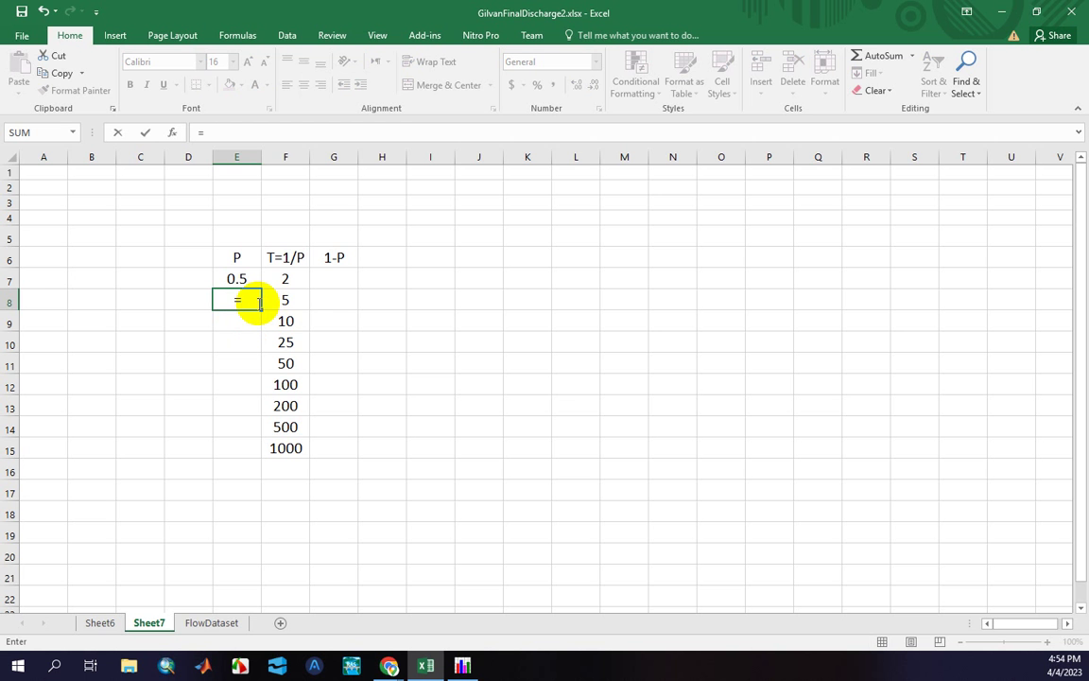
pyautogui.write('1/')
pyautogui.click(273, 301)
pyautogui.press('Return')
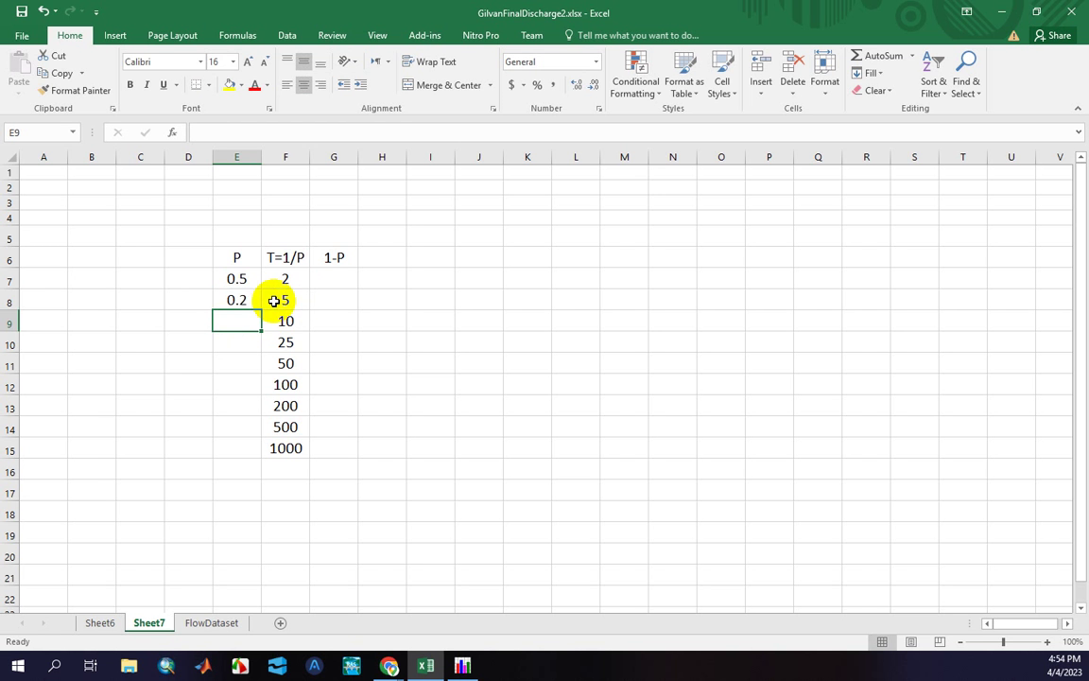
# Fill the probability formula from E8 down to E15 and slightly widen column E
pyautogui.click(239, 300)
pyautogui.moveTo(261, 310); pyautogui.dragTo(246, 457)
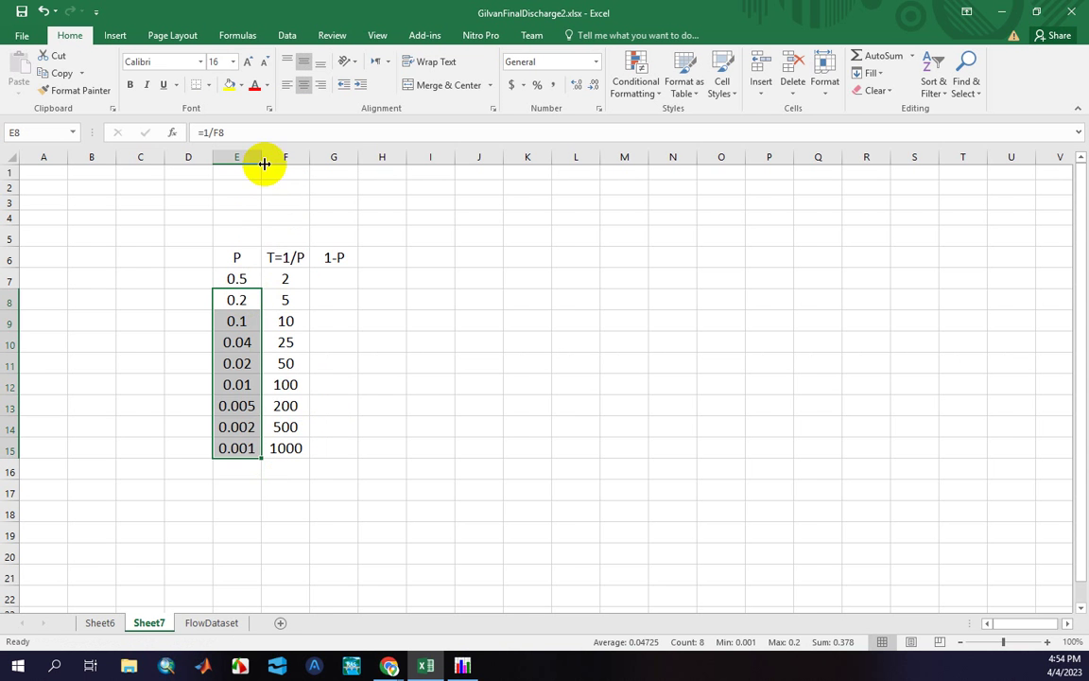
pyautogui.moveTo(262, 162); pyautogui.dragTo(267, 163)
# Calculate the non-exceedance probability in cell G7 as 1 minus the probability in E7
pyautogui.click(343, 276)
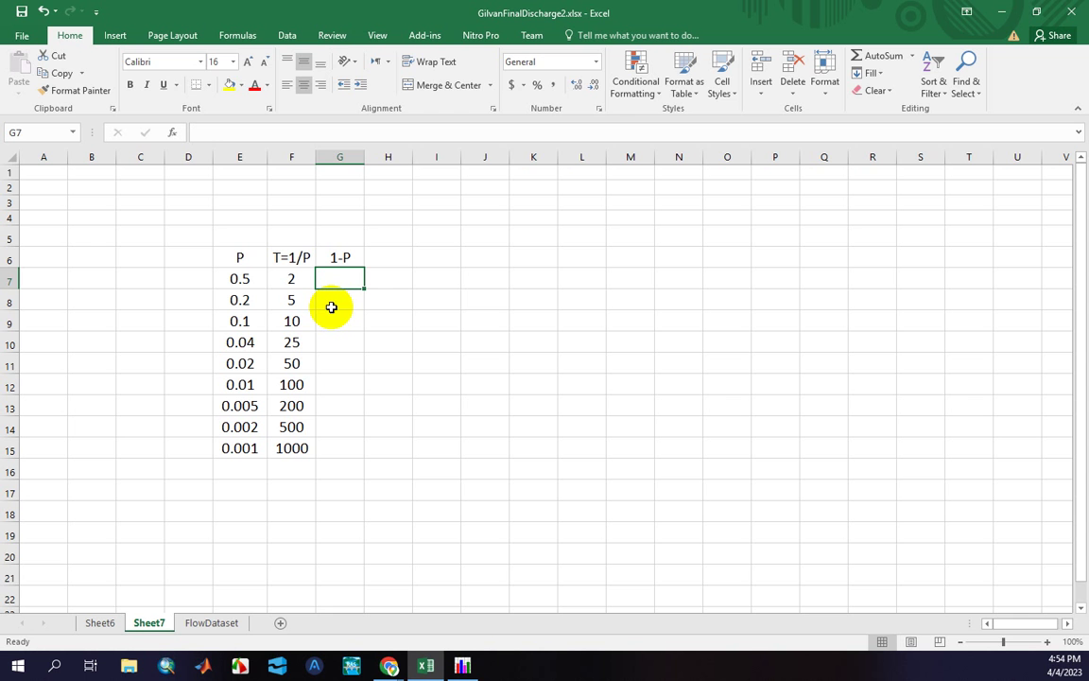
pyautogui.write('=1-')
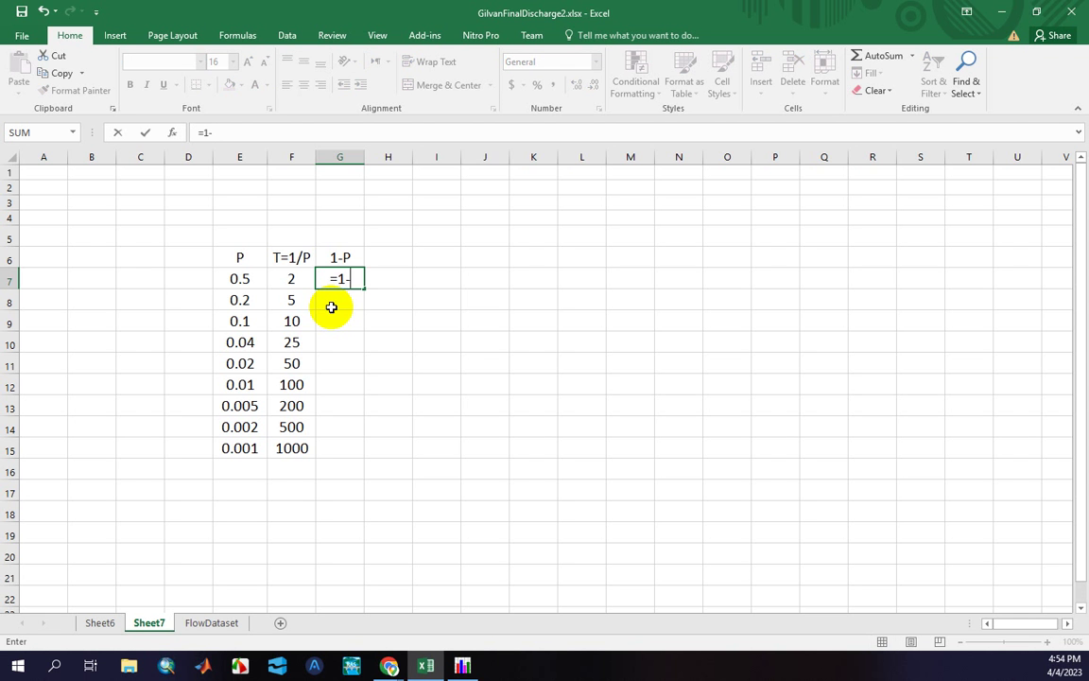
pyautogui.click(245, 279)
pyautogui.press('Return')
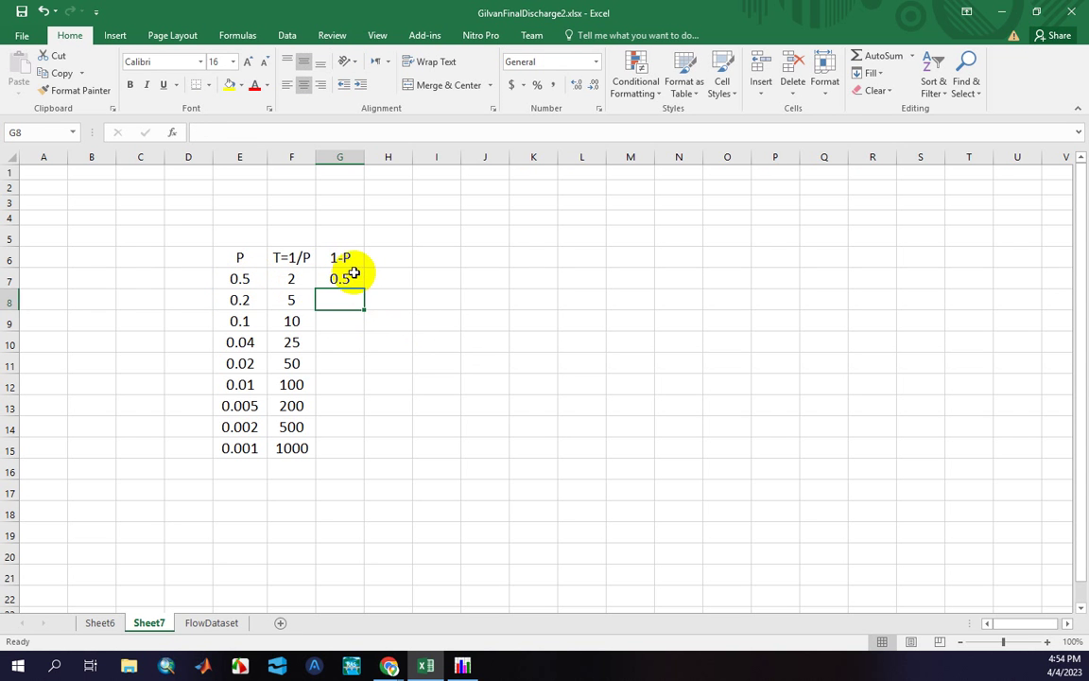
# Fill the 1-P formula from G7 down to G15 and widen column G
pyautogui.click(354, 277)
pyautogui.moveTo(362, 293); pyautogui.dragTo(355, 455)
pyautogui.moveTo(365, 157); pyautogui.dragTo(392, 157)
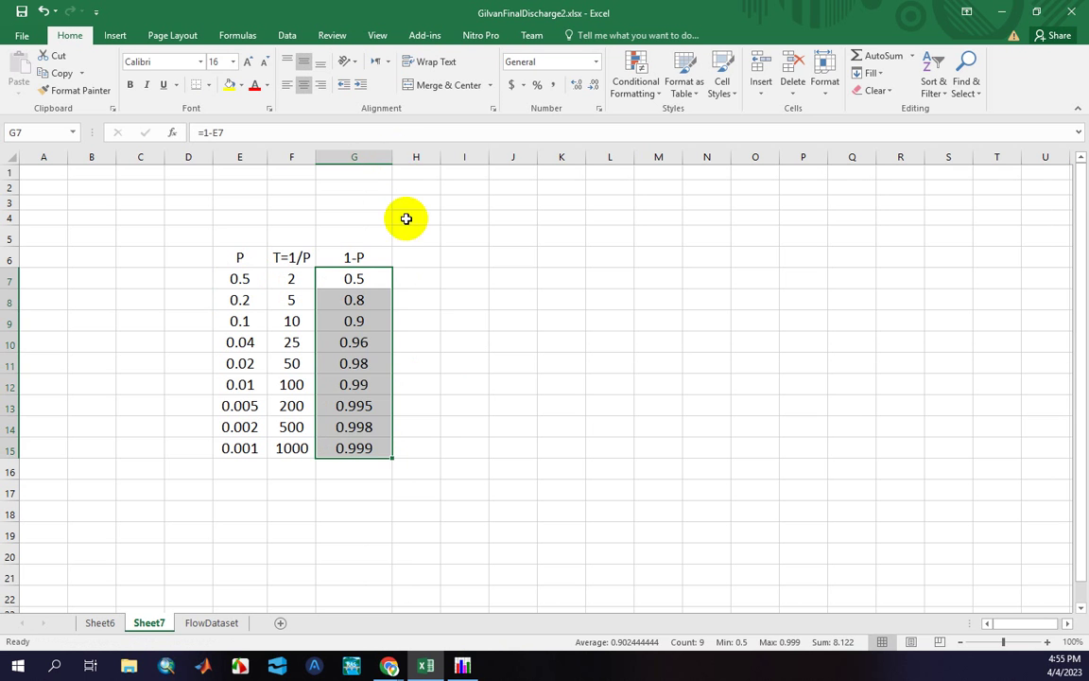
# Add the column header Qt in cell H6
pyautogui.click(405, 425)
pyautogui.click(413, 255)
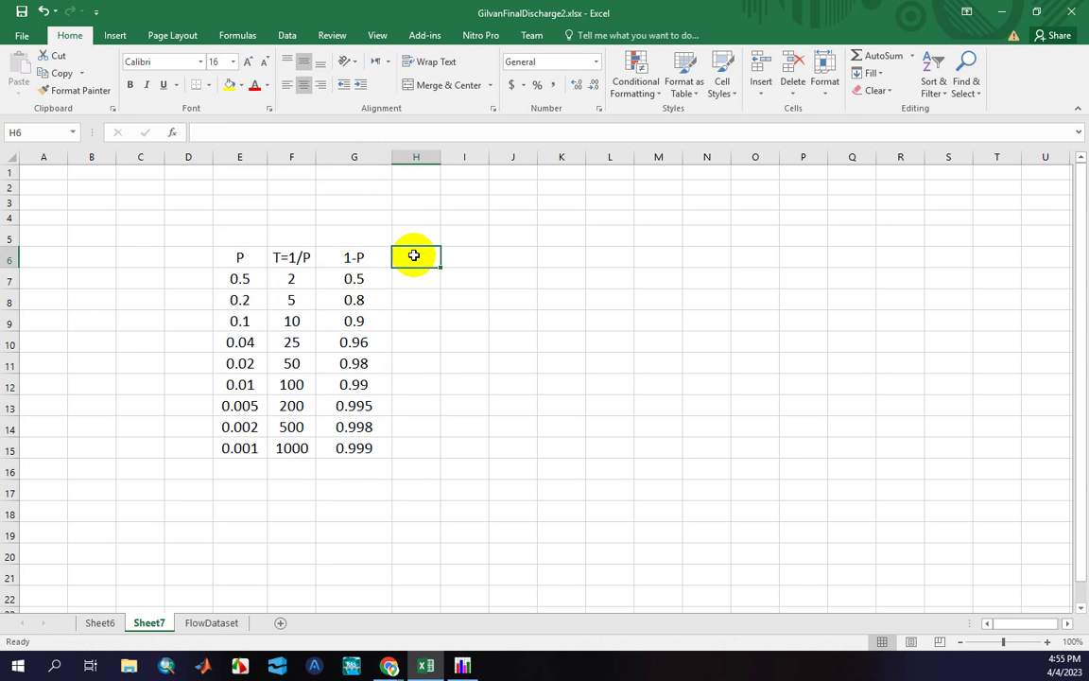
pyautogui.write('Q')
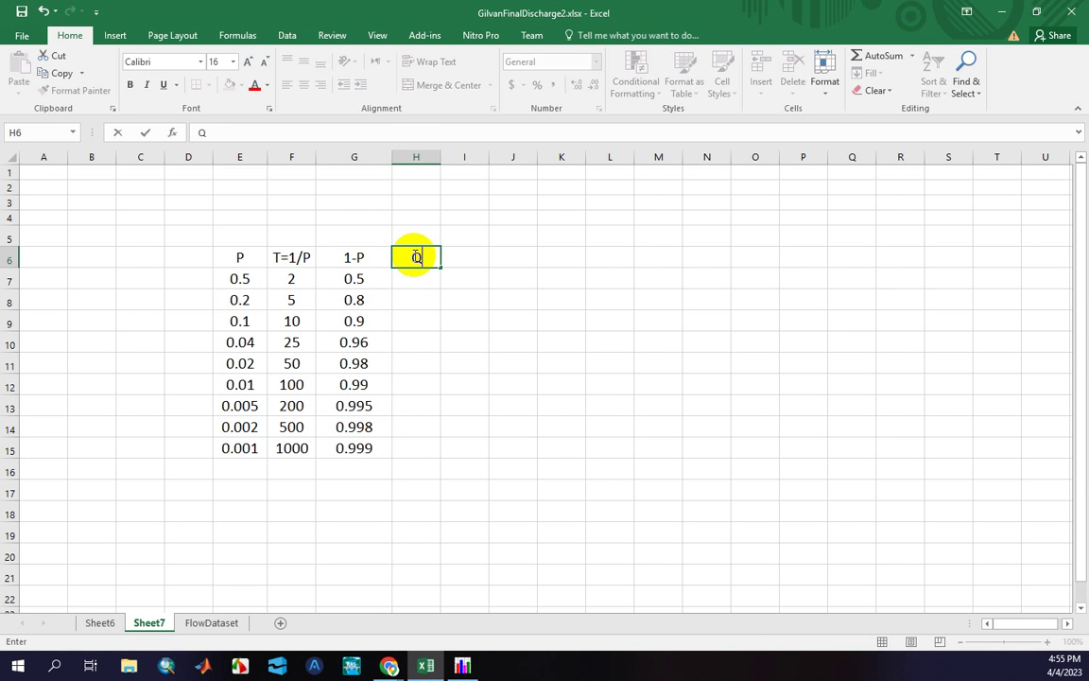
pyautogui.write('t')
pyautogui.press('Return')
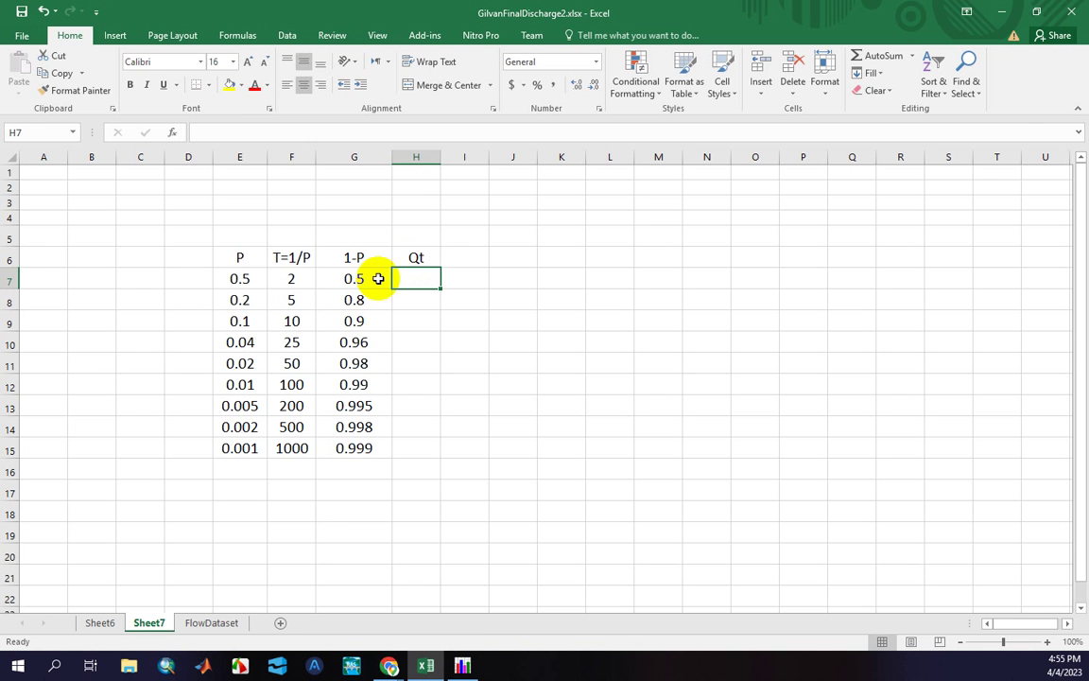
# Switch to EasyFit and copy the inverse CDF value x(P) for P = 0.5 from StatAssist
pyautogui.click(463, 665)
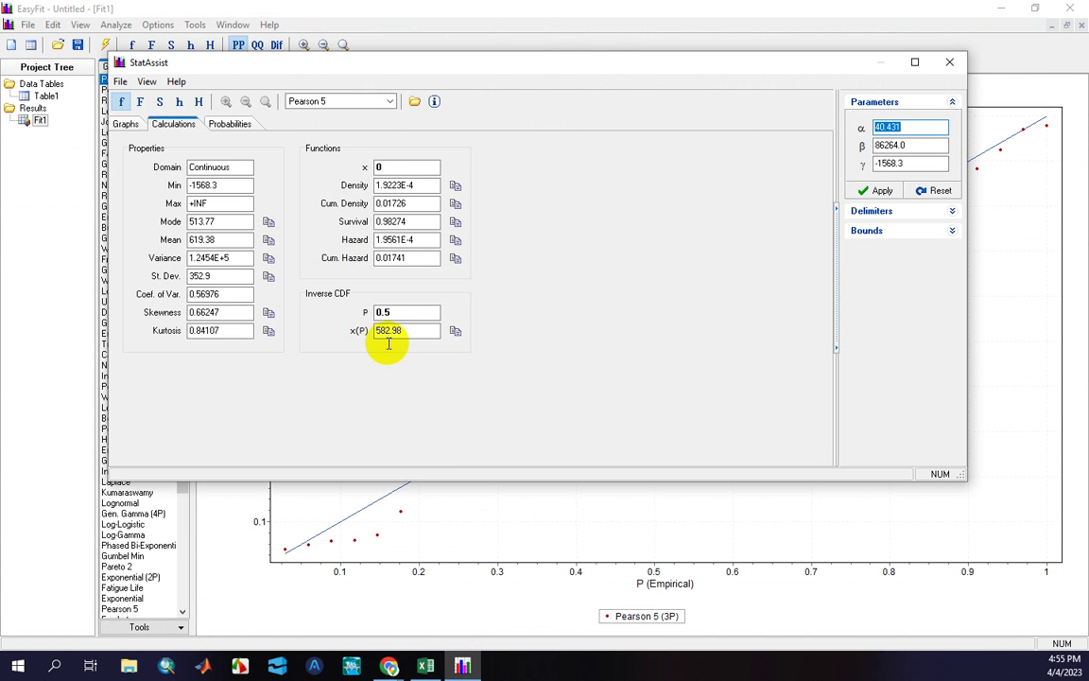
pyautogui.click(388, 314)
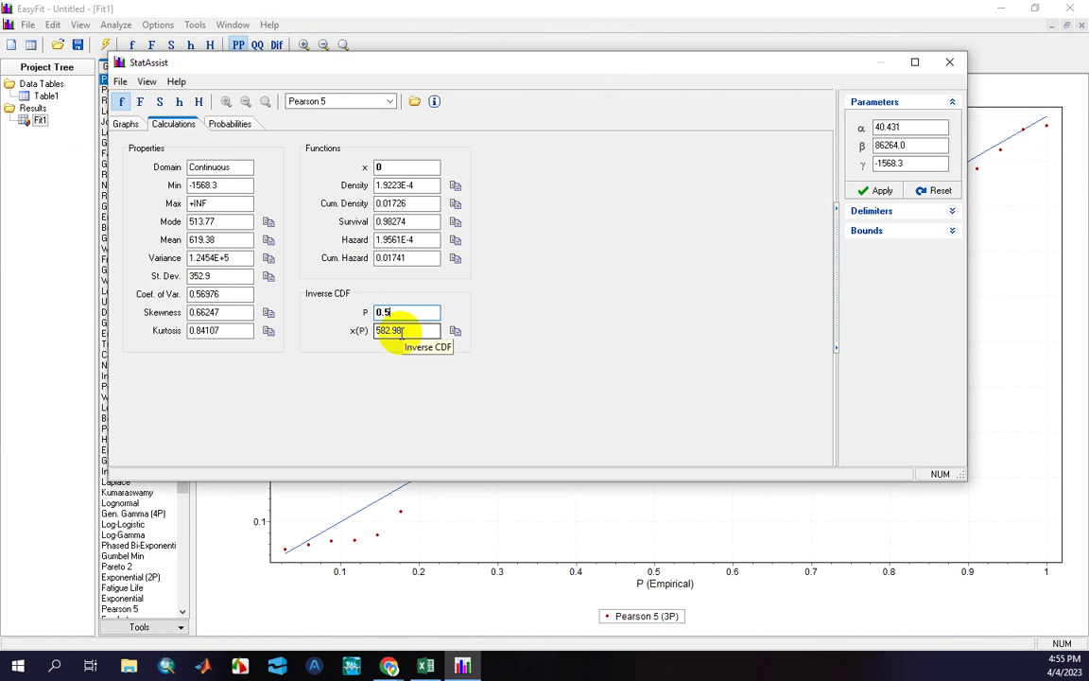
pyautogui.moveTo(402, 332); pyautogui.dragTo(375, 332)
pyautogui.rightClick(396, 333)
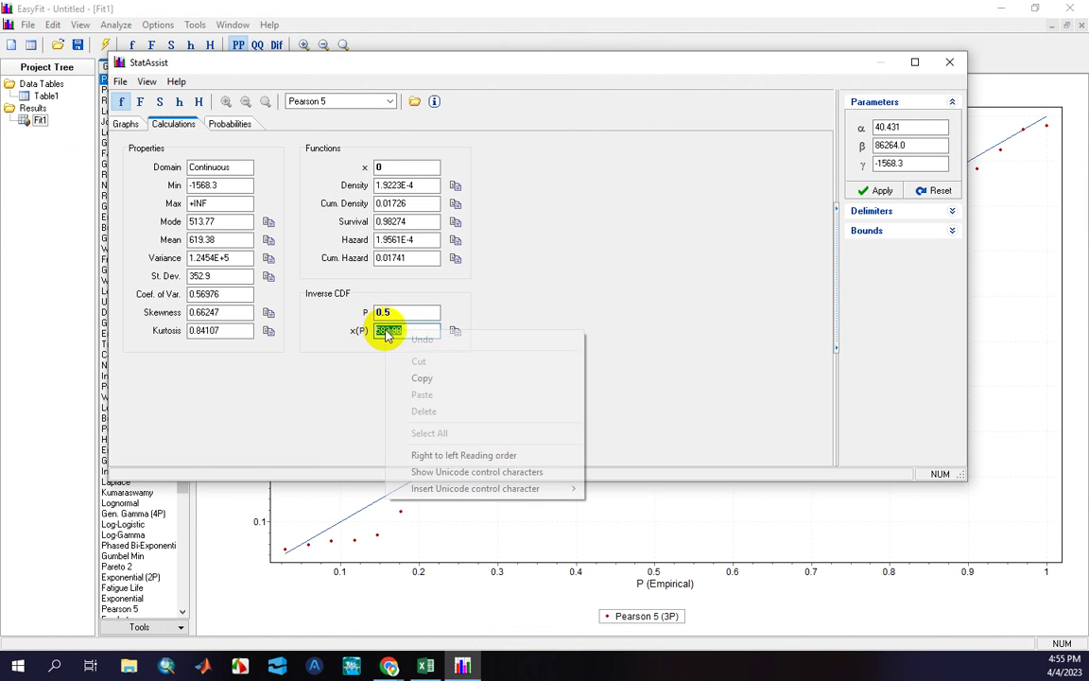
pyautogui.click(447, 378)
# Switch to Excel, paste the copied discharge into cell H7 and widen column H to show its decimals
pyautogui.click(425, 667)
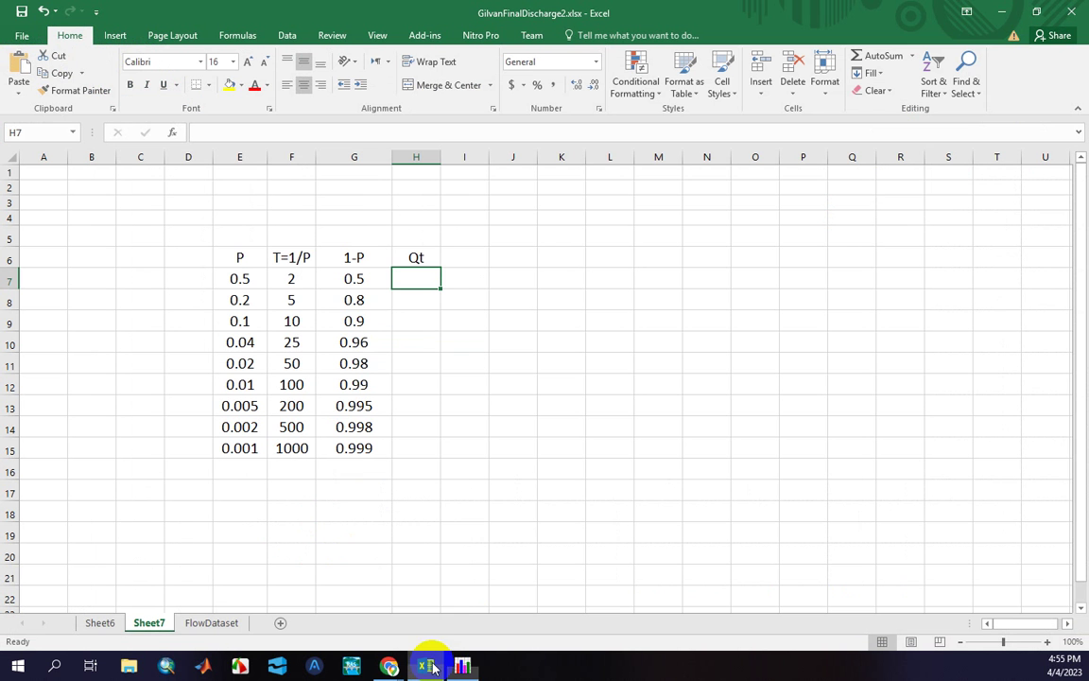
pyautogui.rightClick(418, 280)
pyautogui.click(442, 342)
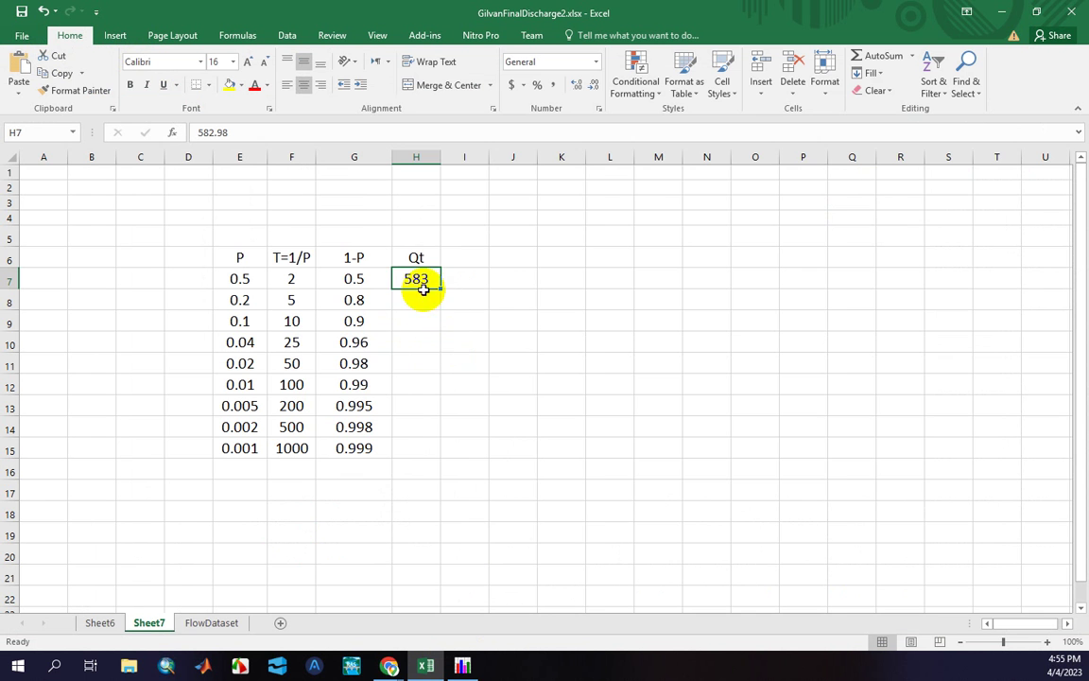
pyautogui.moveTo(441, 157); pyautogui.dragTo(461, 159)
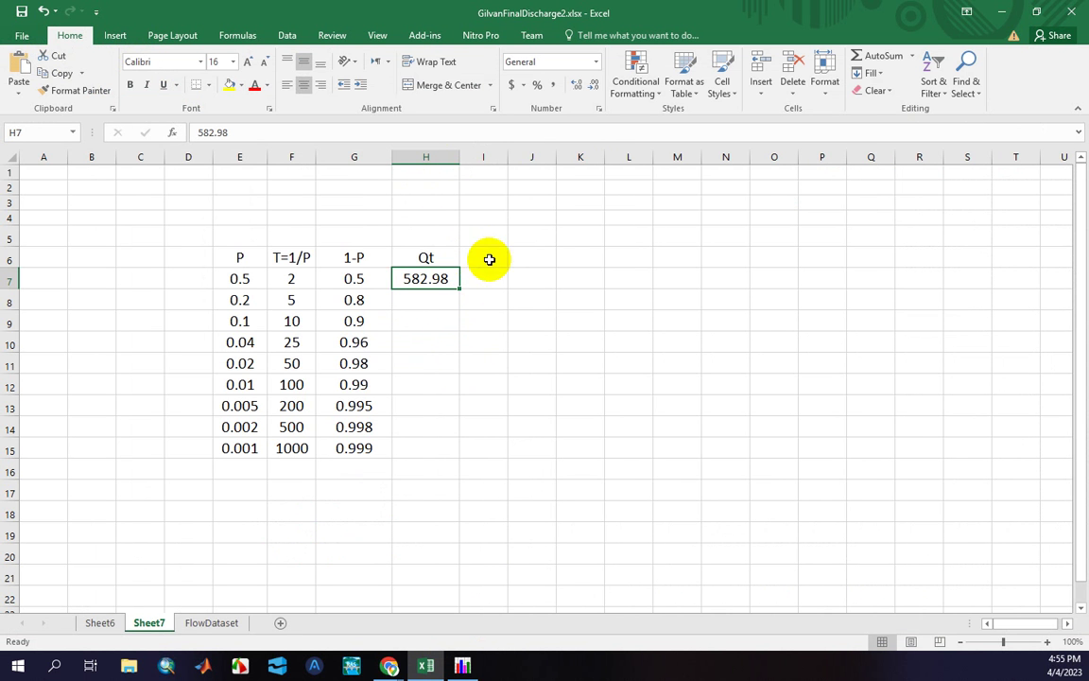
pyautogui.click(433, 298)
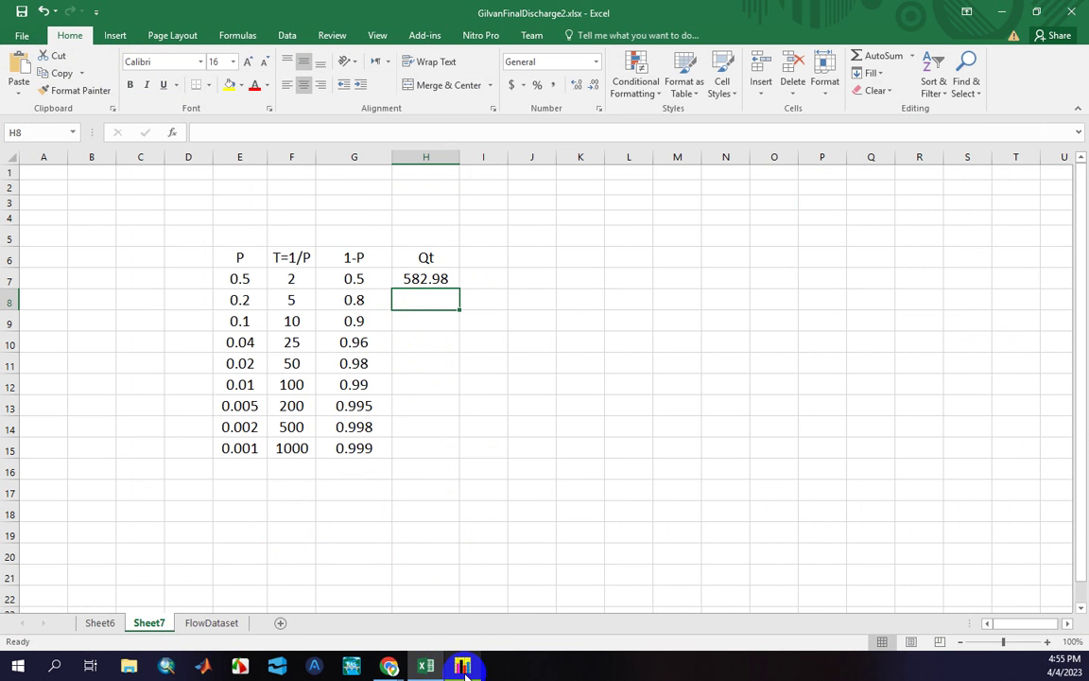
pyautogui.click(363, 300)
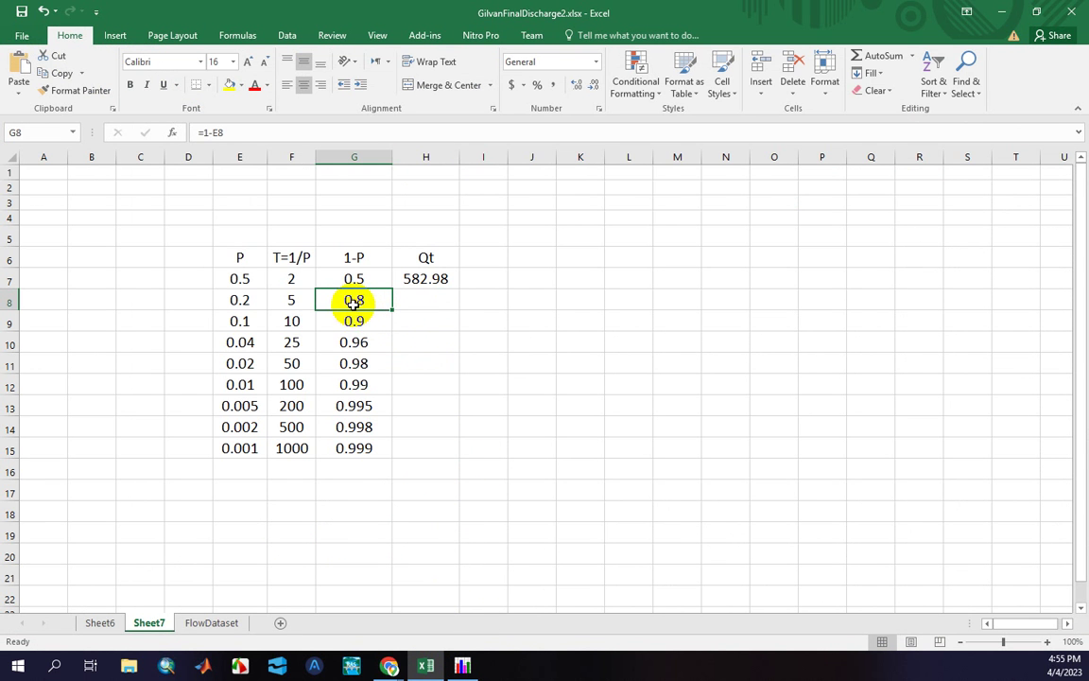
pyautogui.moveTo(355, 301); pyautogui.dragTo(355, 448)
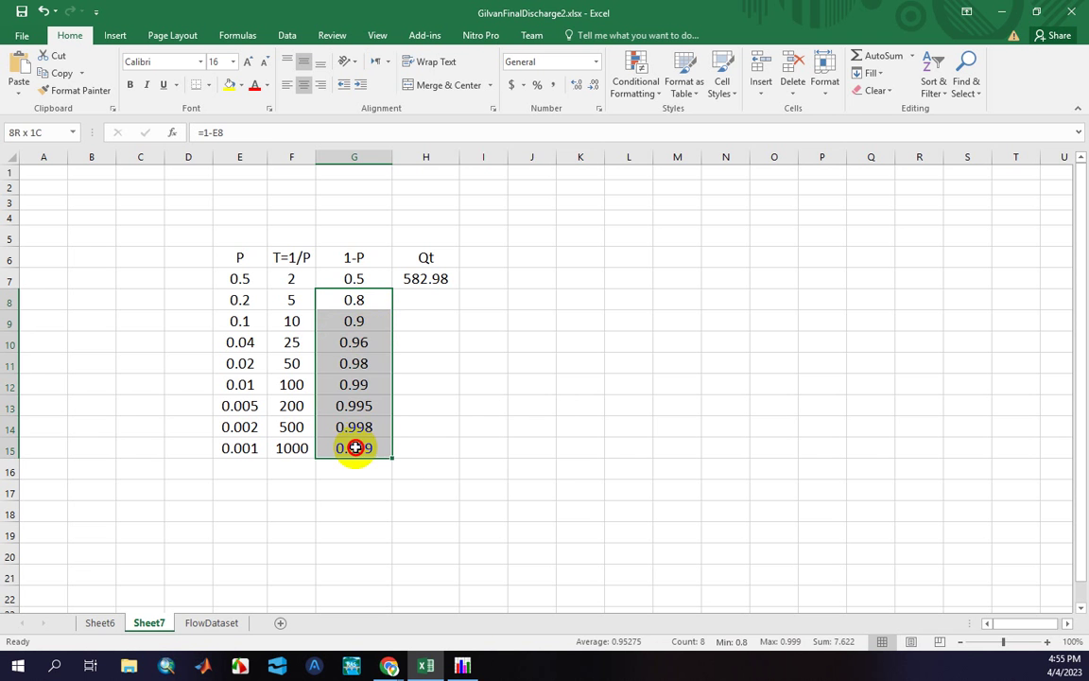
pyautogui.click(456, 449)
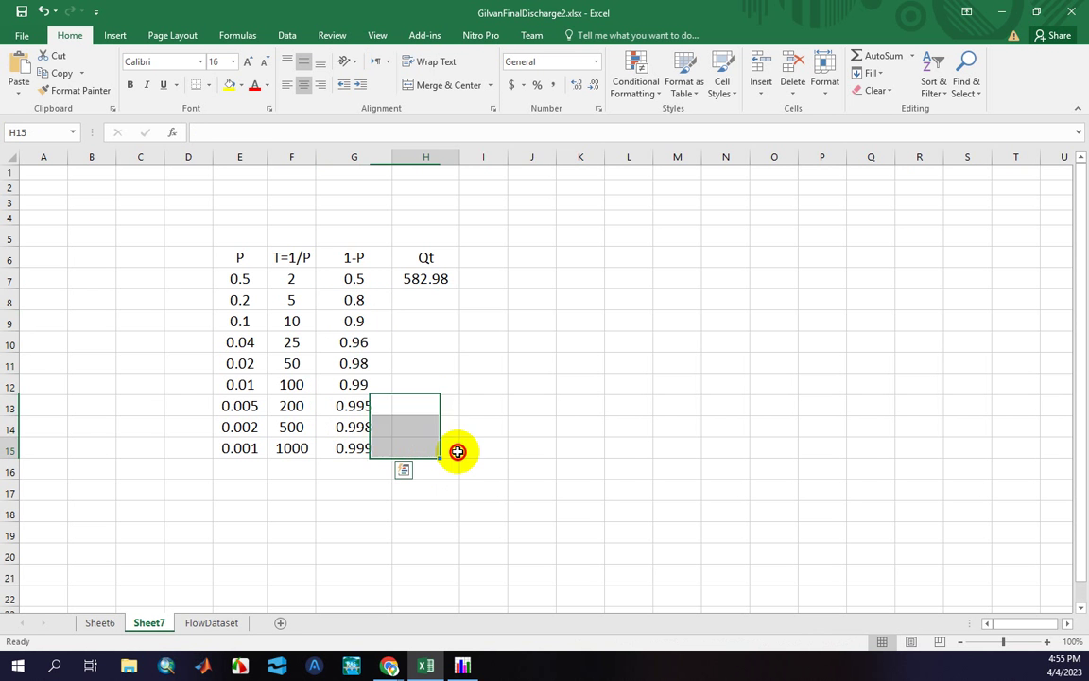
# Switch to EasyFit, set the inverse CDF P to 0.8, and copy the x(P) value into Excel cell H8
pyautogui.click(426, 300)
pyautogui.click(462, 666)
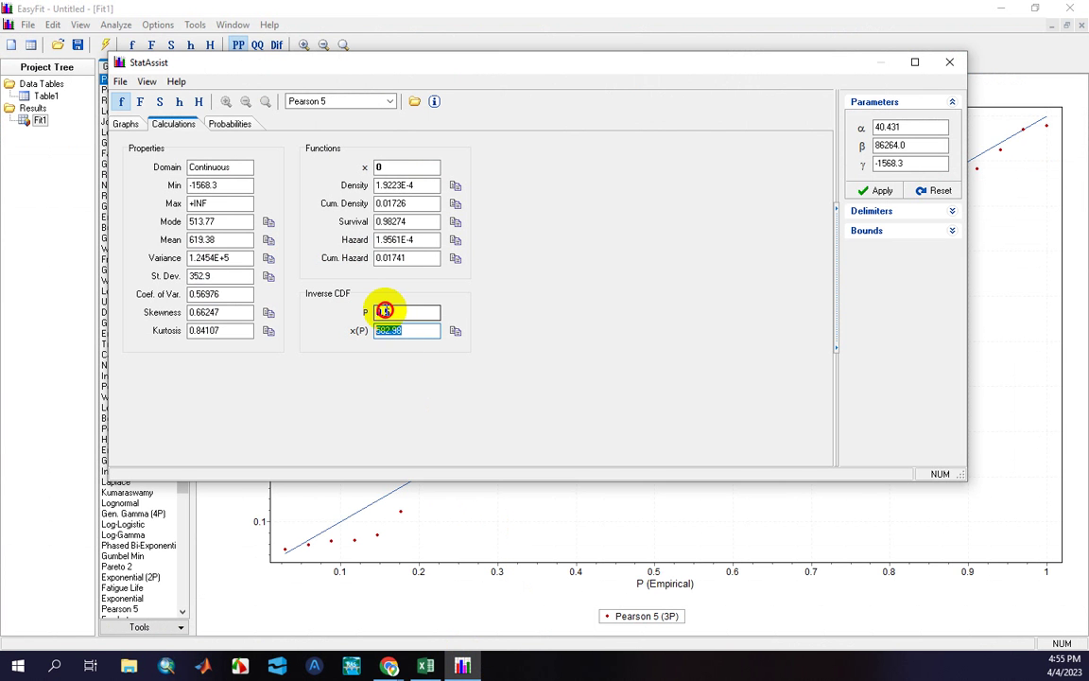
pyautogui.click(419, 314)
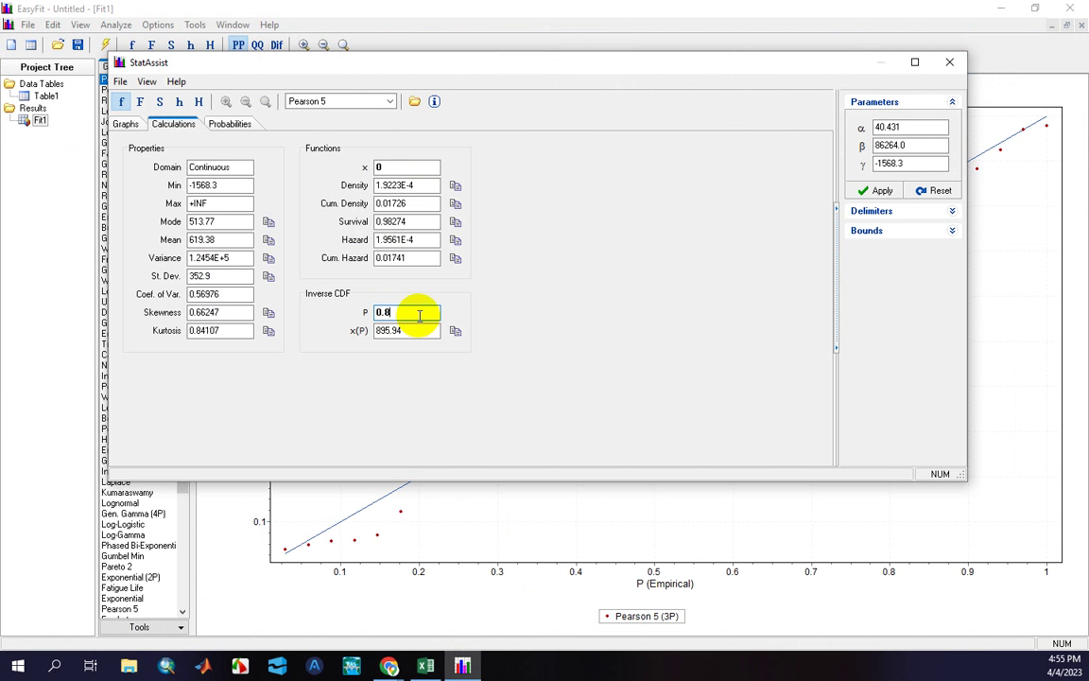
pyautogui.click(395, 331)
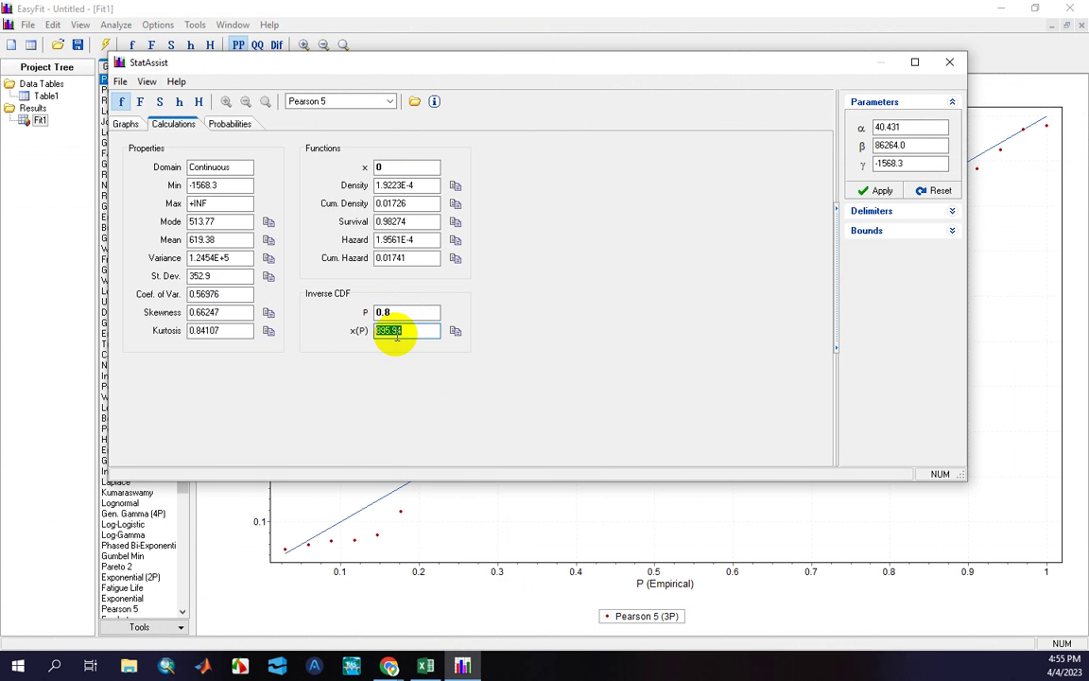
pyautogui.rightClick(394, 332)
pyautogui.click(416, 382)
pyautogui.click(425, 666)
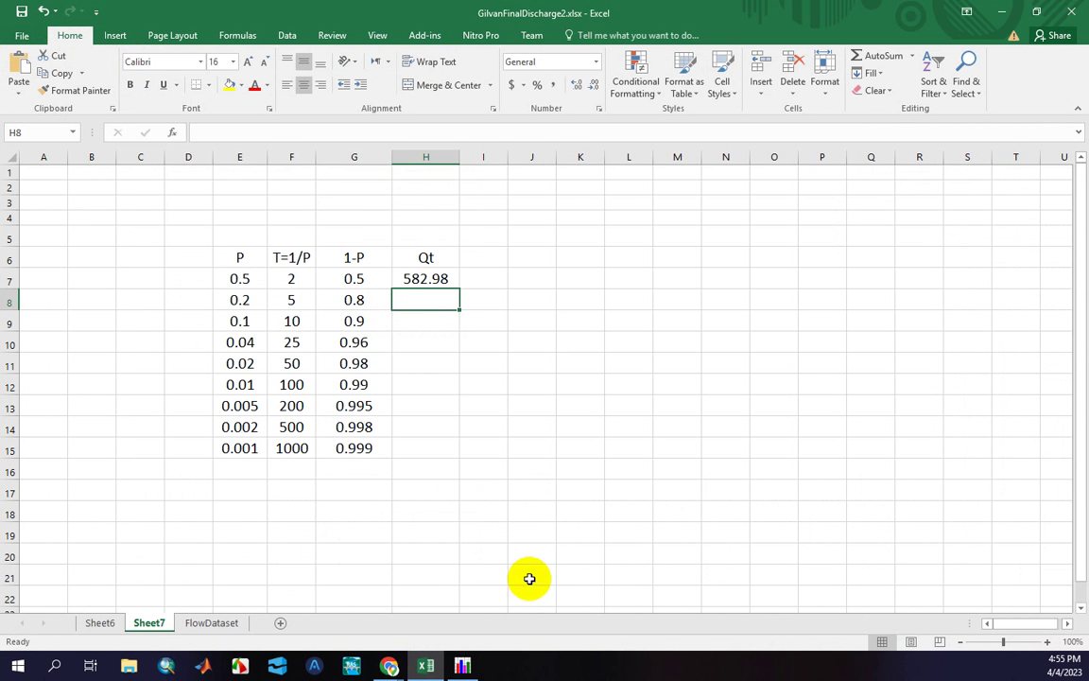
pyautogui.rightClick(426, 299)
pyautogui.click(433, 362)
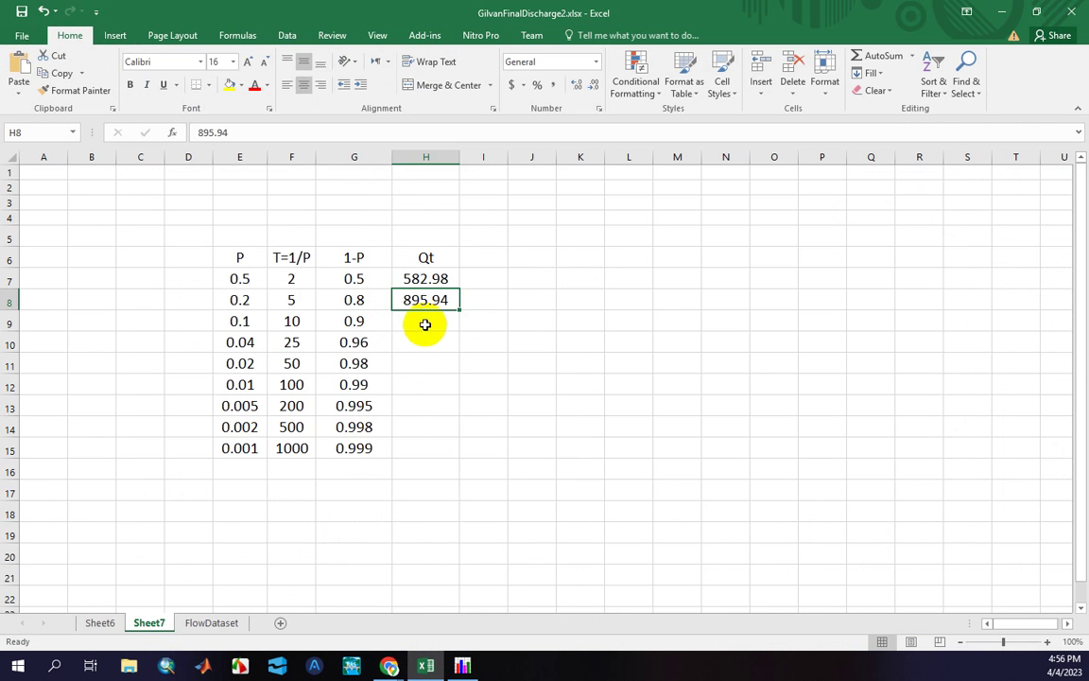
# Set the inverse CDF P to 0.9 in EasyFit and copy its x(P) value into Excel cell H9
pyautogui.click(463, 666)
pyautogui.doubleClick(396, 313)
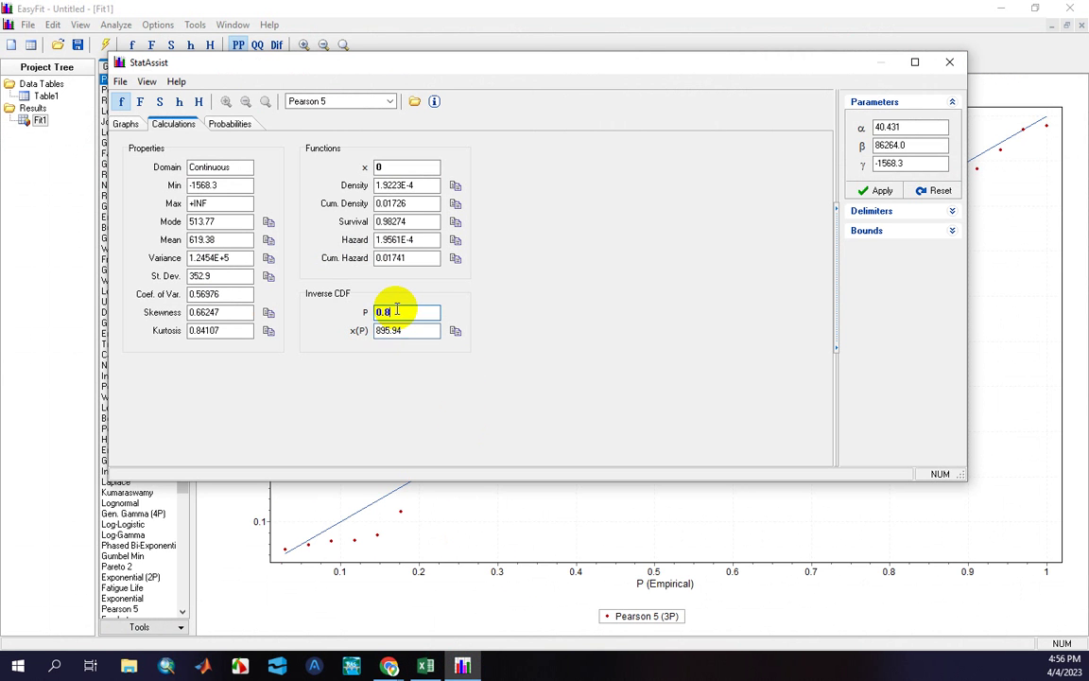
pyautogui.write('0.')
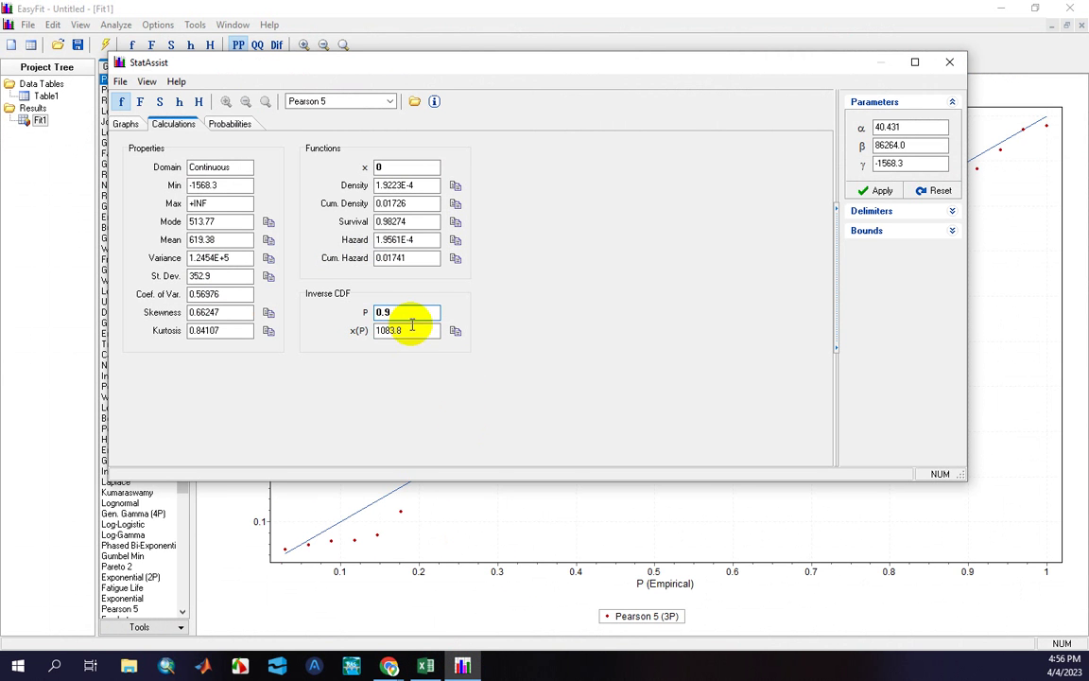
pyautogui.doubleClick(388, 330)
pyautogui.rightClick(384, 331)
pyautogui.click(419, 379)
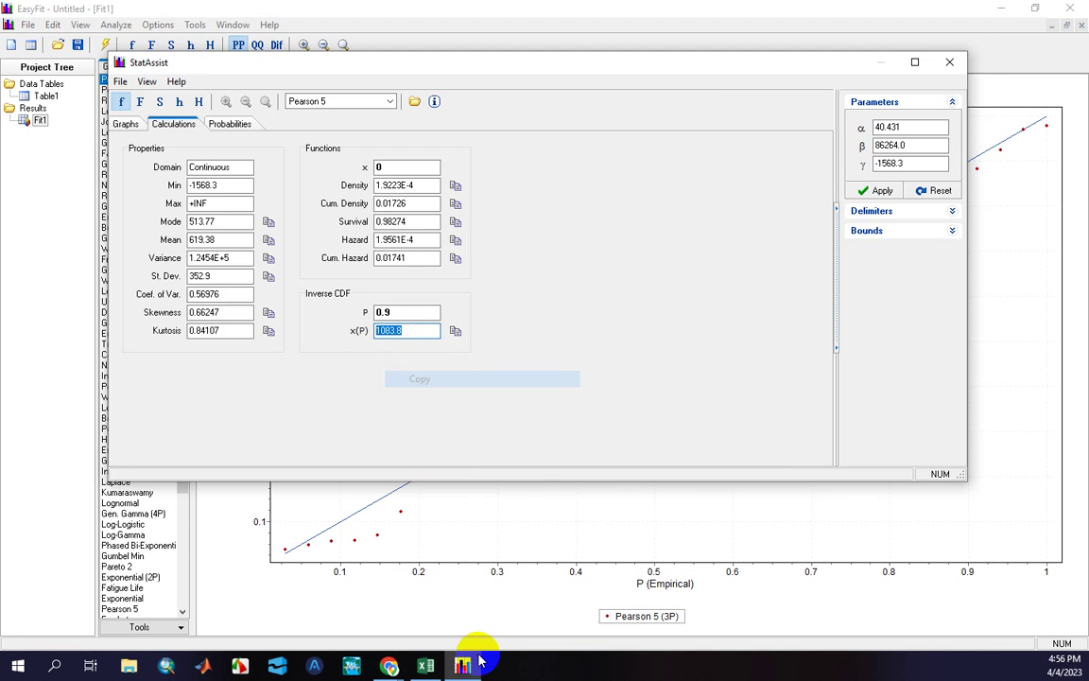
pyautogui.click(425, 666)
pyautogui.rightClick(437, 326)
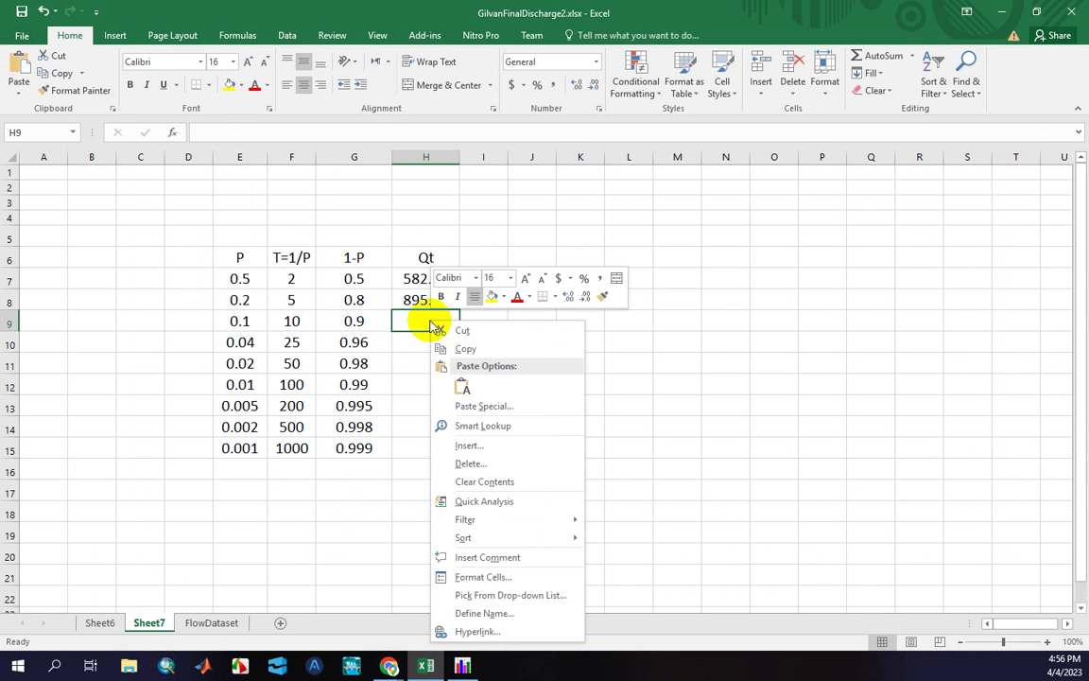
pyautogui.click(463, 388)
# Set the inverse CDF P to 0.96 in EasyFit and copy its x(P) value into Excel cell H10
pyautogui.click(416, 342)
pyautogui.click(462, 665)
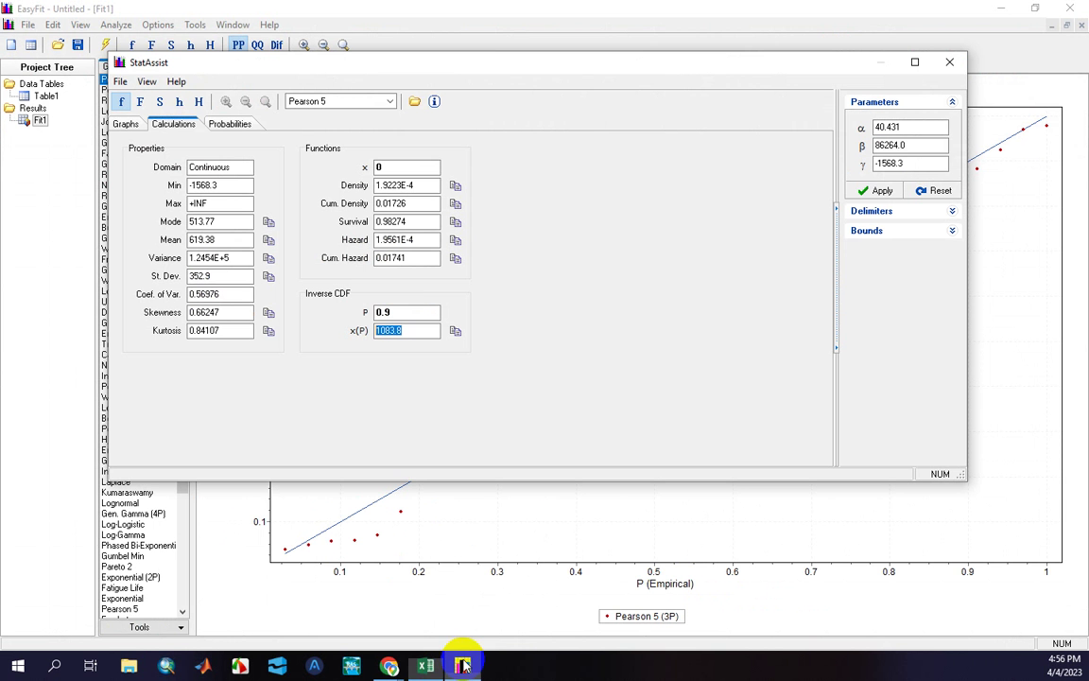
pyautogui.click(406, 313)
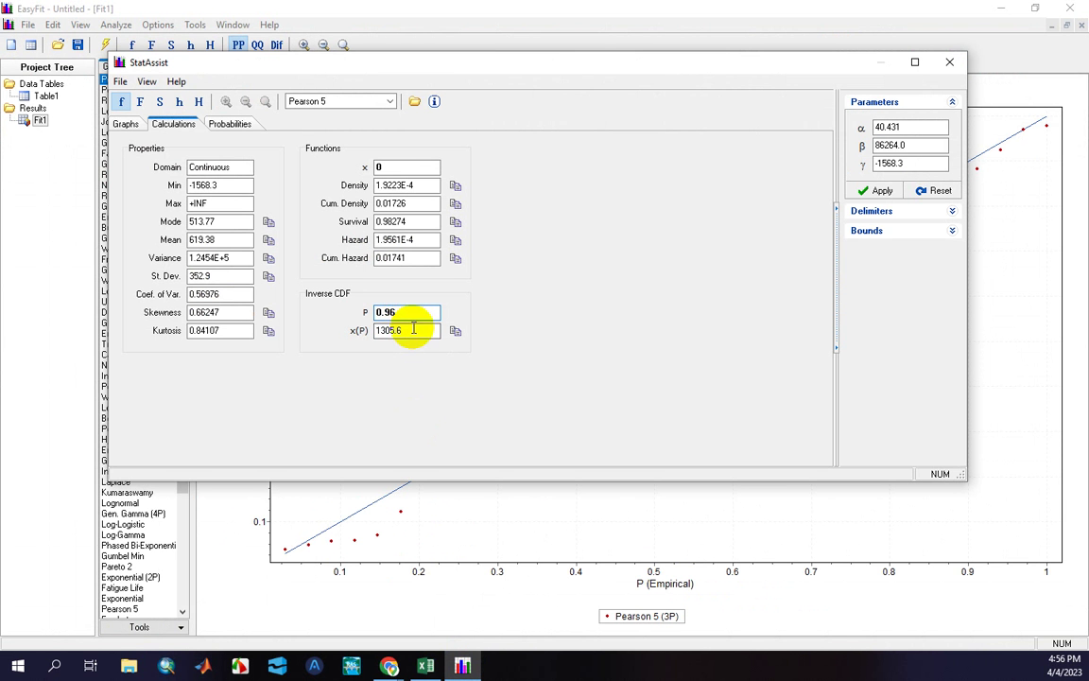
pyautogui.click(376, 330)
pyautogui.rightClick(382, 328)
pyautogui.click(420, 373)
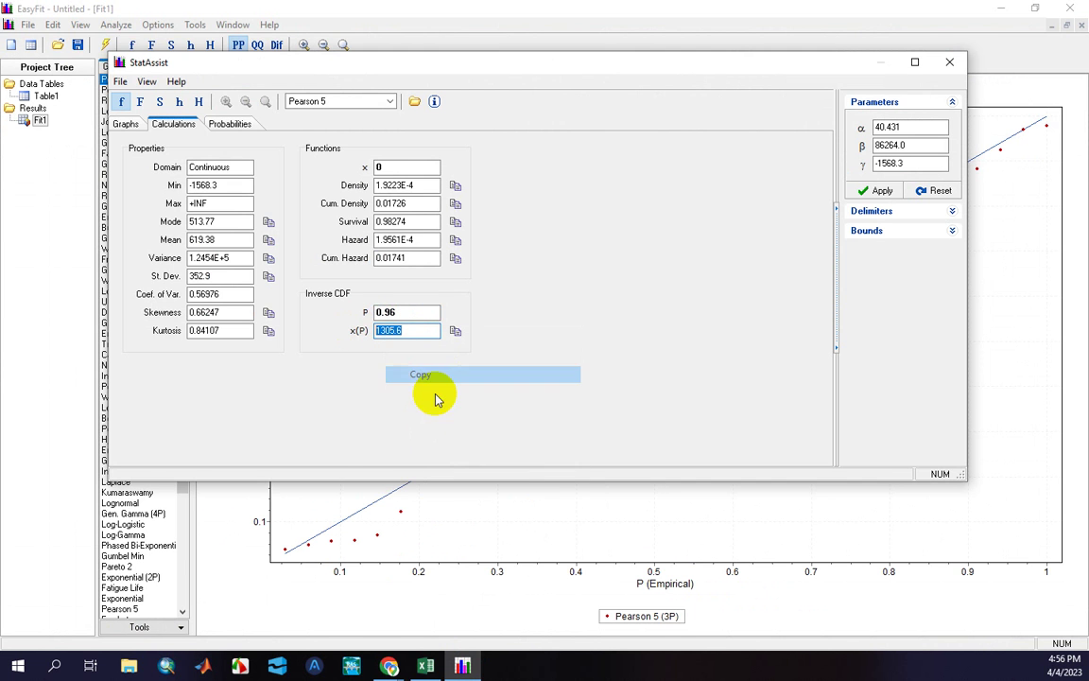
pyautogui.click(425, 665)
pyautogui.rightClick(413, 342)
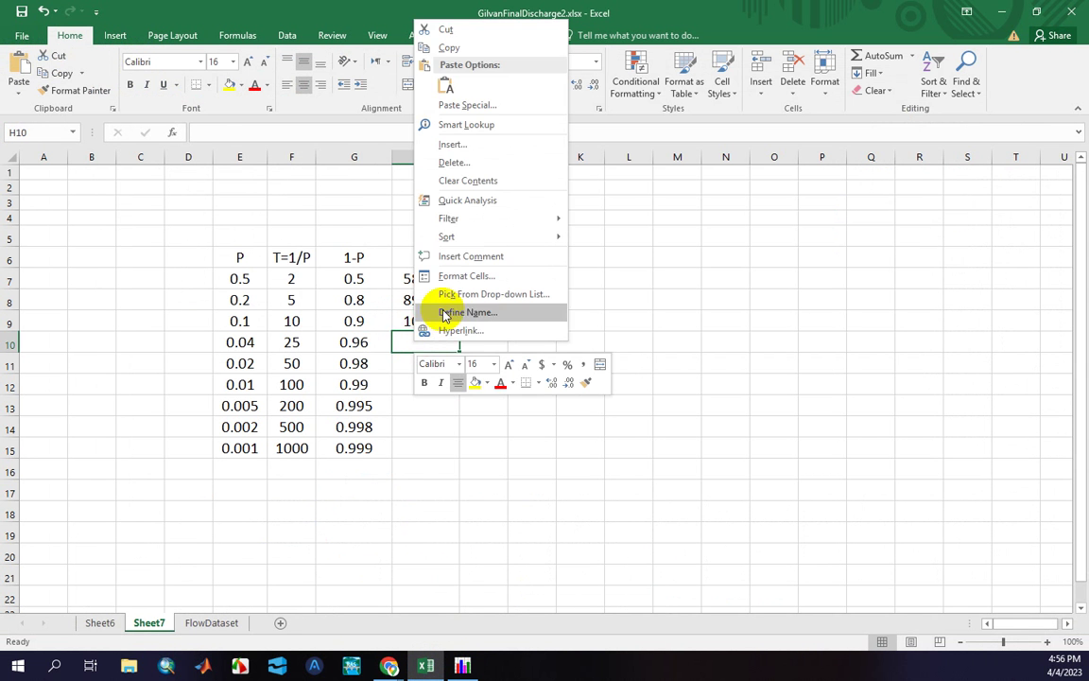
pyautogui.click(445, 86)
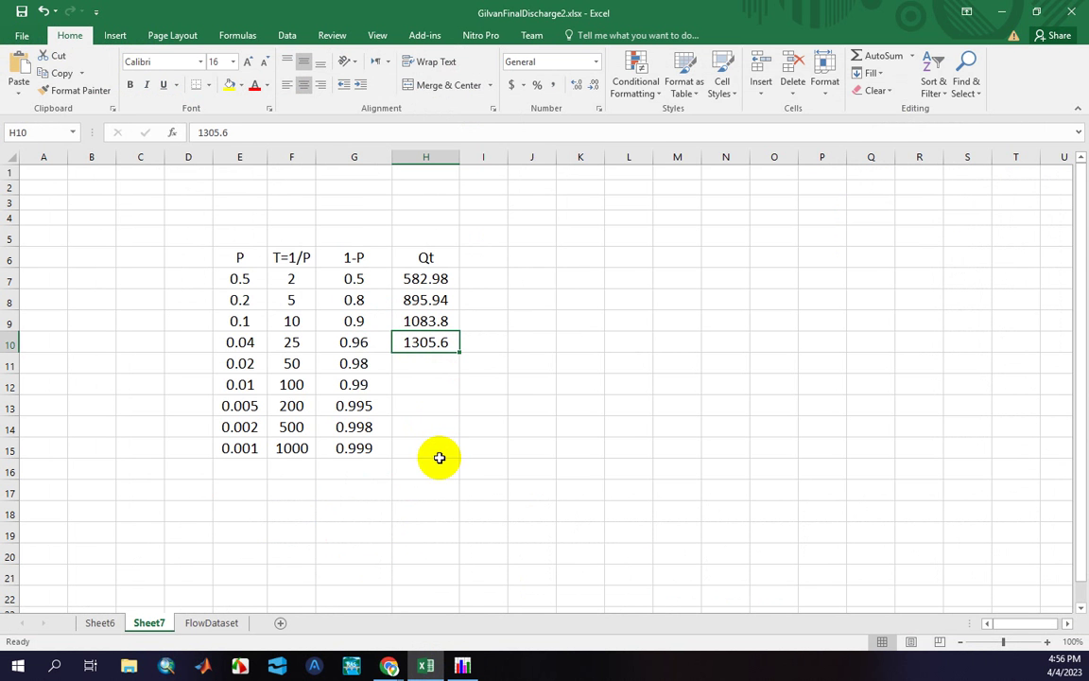
# Set the inverse CDF P to 0.98 in EasyFit and copy its x(P) value into Excel cell H11
pyautogui.click(462, 665)
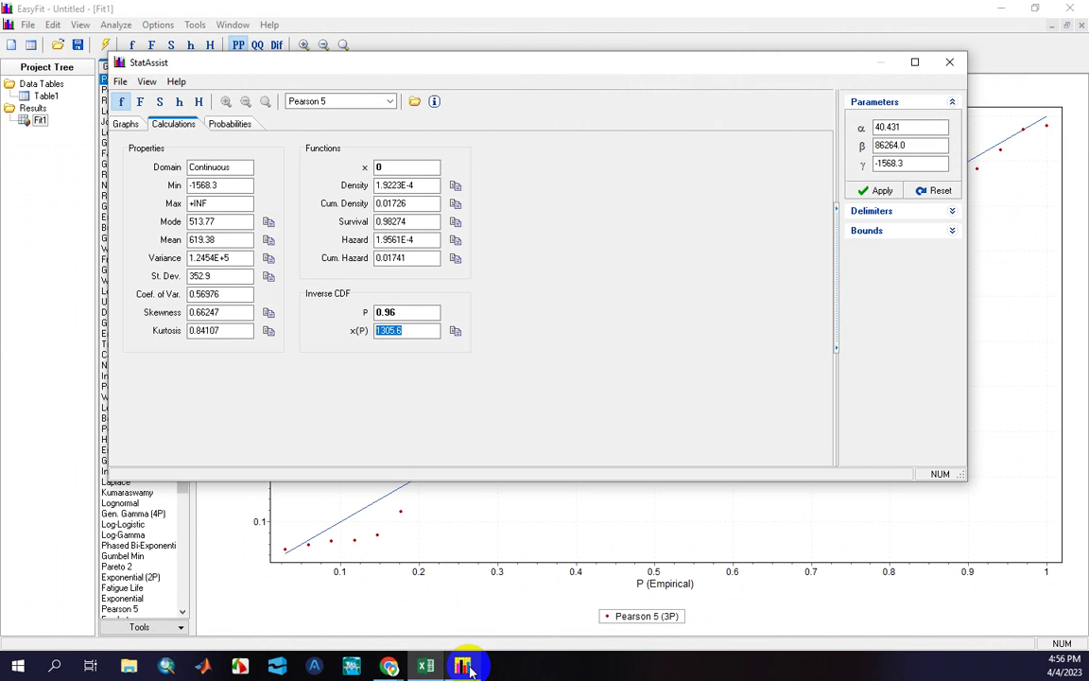
pyautogui.click(425, 666)
pyautogui.click(416, 369)
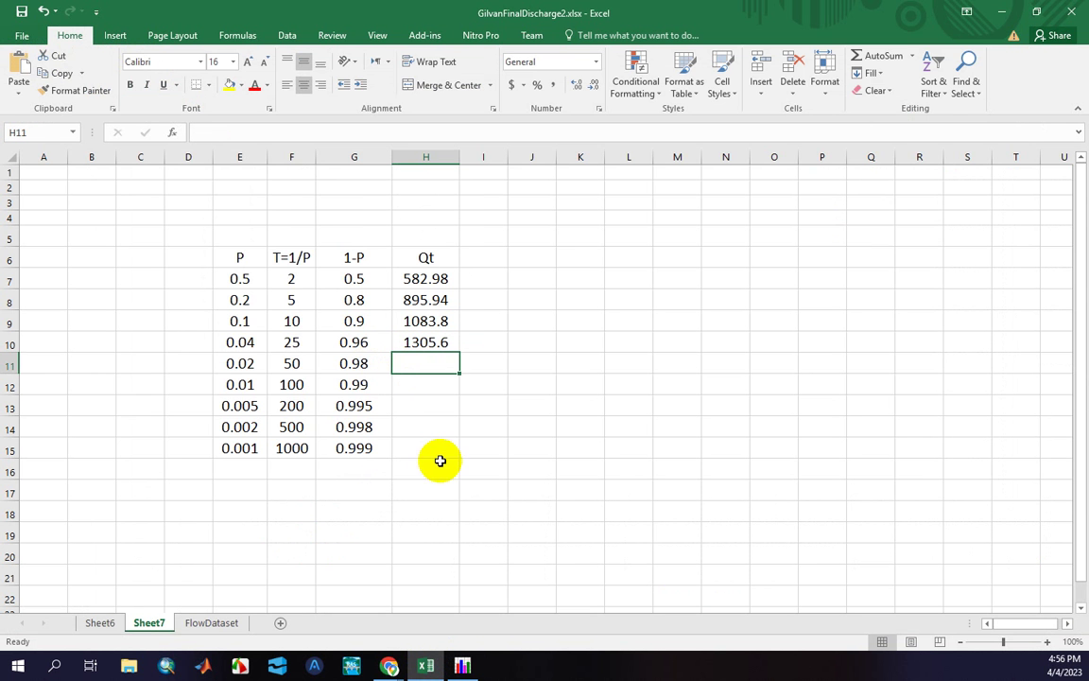
pyautogui.click(462, 665)
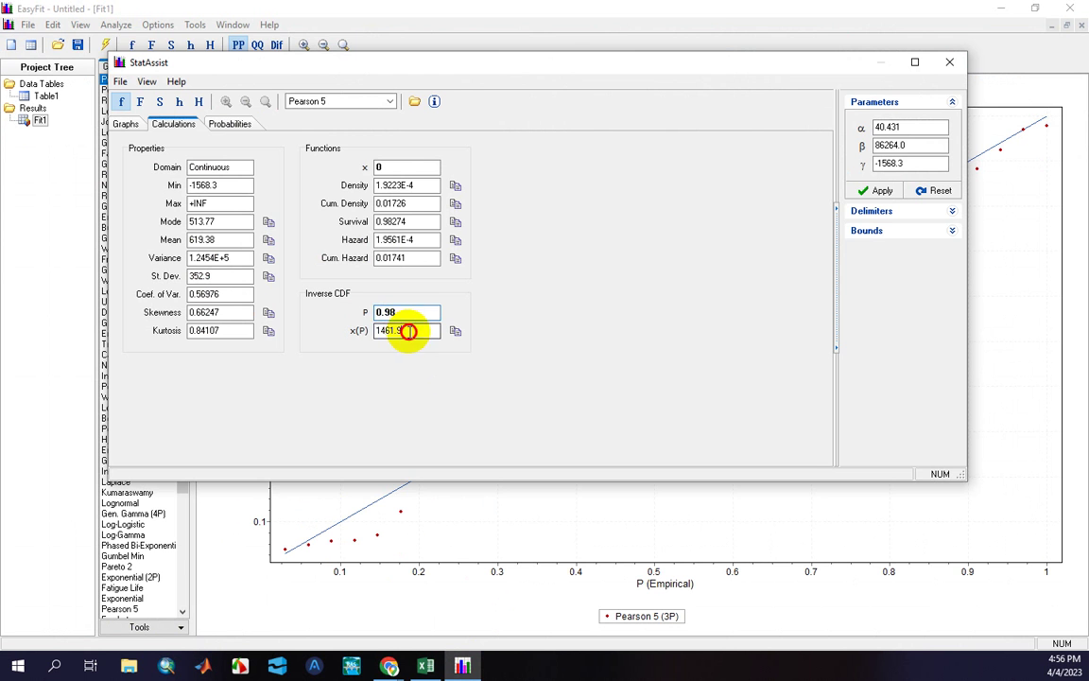
pyautogui.moveTo(409, 331); pyautogui.dragTo(364, 332)
pyautogui.rightClick(397, 333)
pyautogui.click(434, 378)
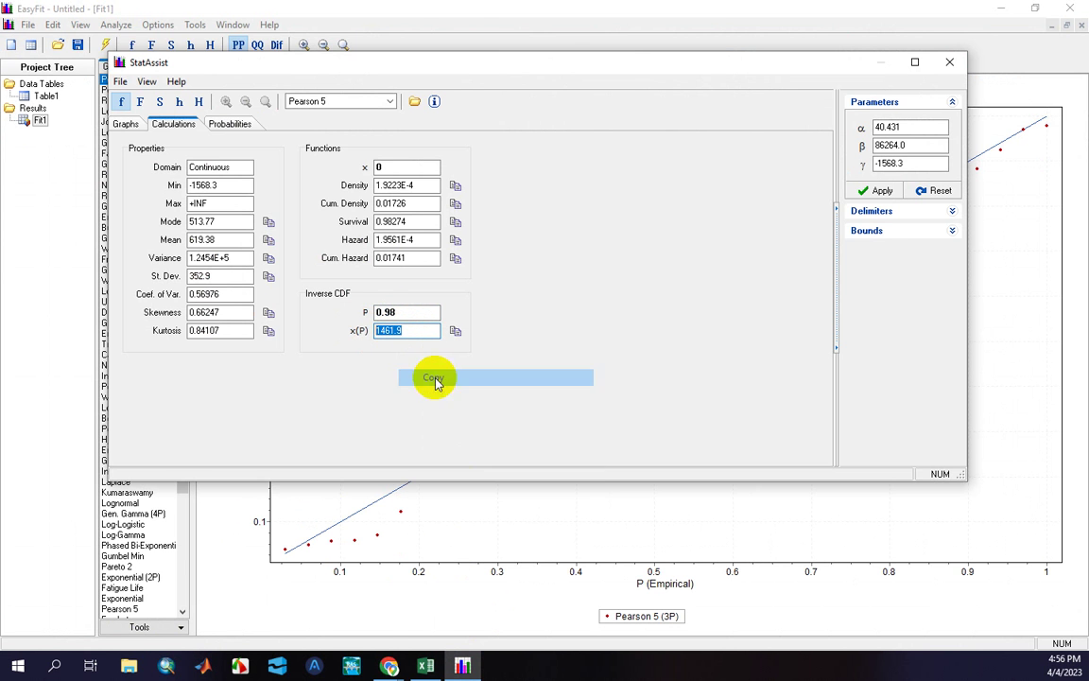
pyautogui.click(426, 666)
pyautogui.rightClick(425, 363)
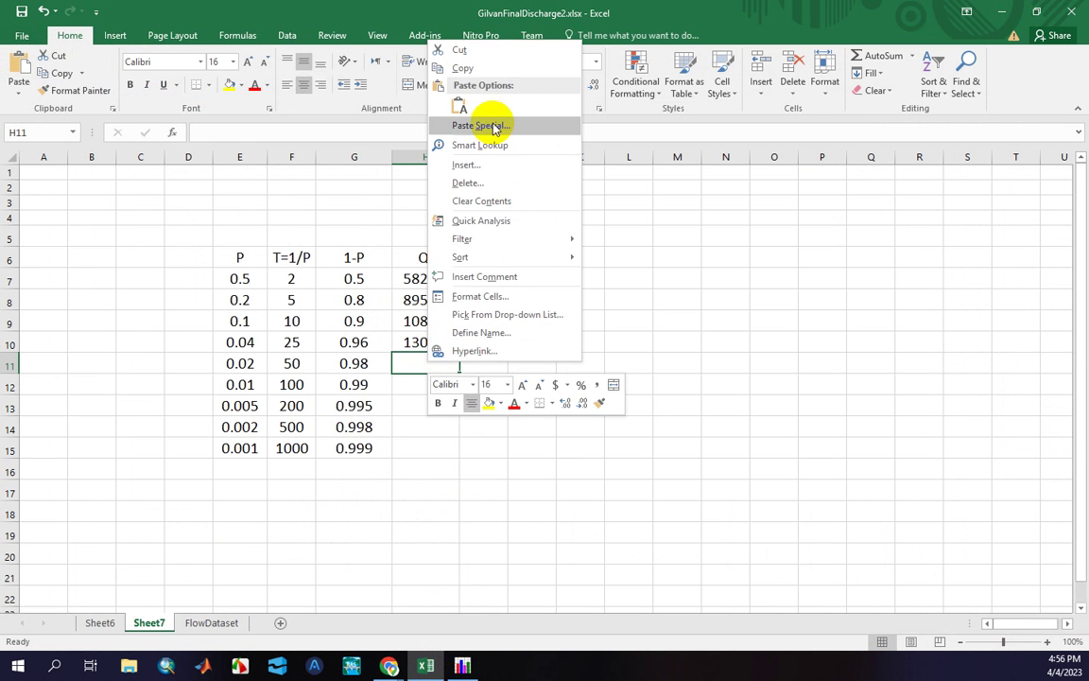
pyautogui.click(459, 107)
# Set the inverse CDF P to 0.99 in EasyFit and copy its x(P) value into Excel cell H12
pyautogui.click(416, 385)
pyautogui.click(463, 666)
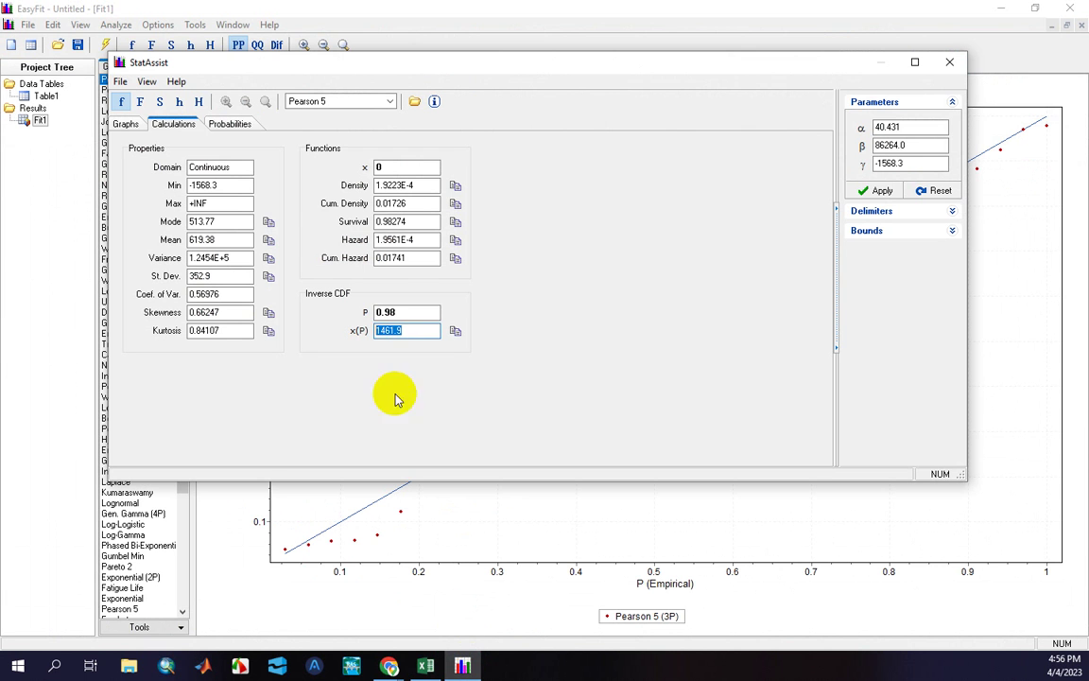
pyautogui.click(405, 316)
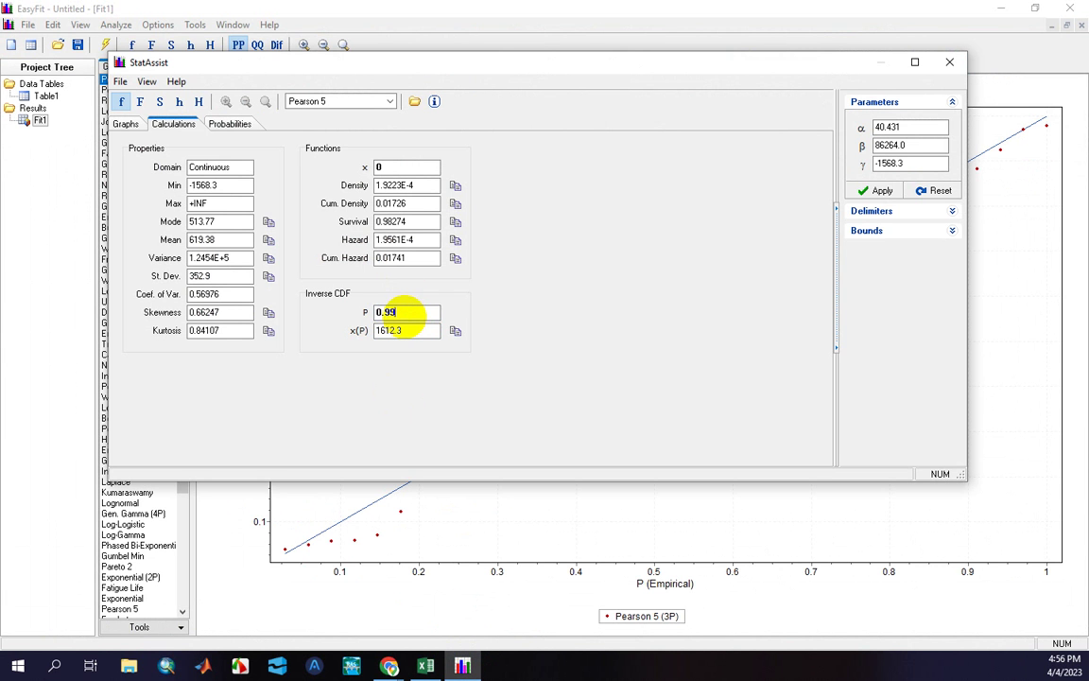
pyautogui.moveTo(401, 331); pyautogui.dragTo(367, 331)
pyautogui.rightClick(388, 333)
pyautogui.click(433, 378)
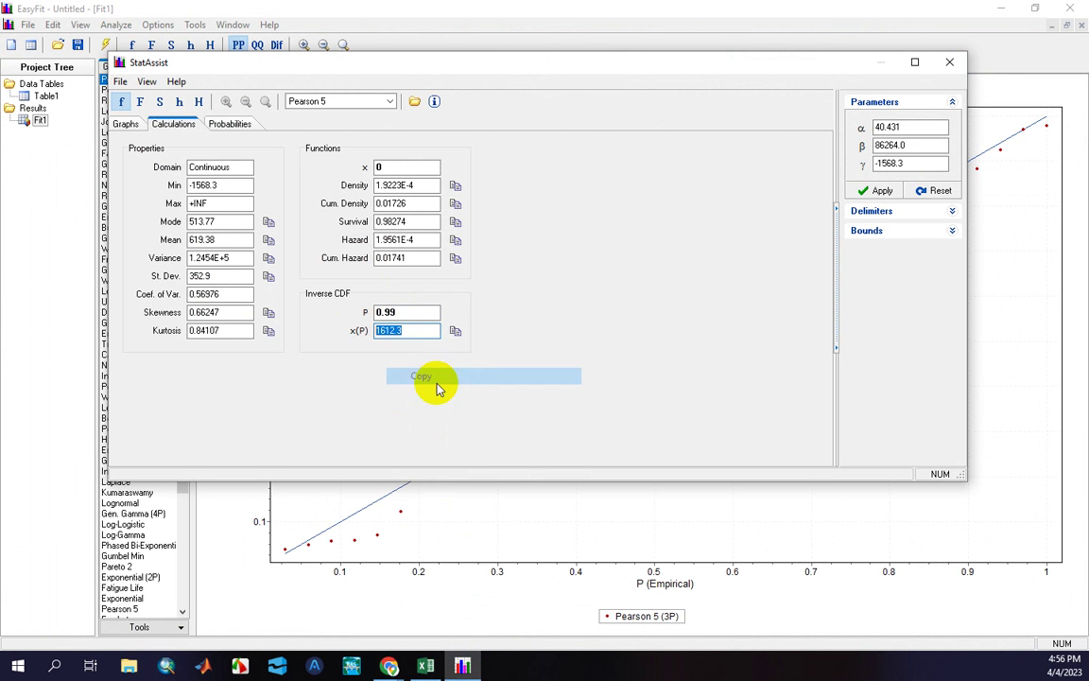
pyautogui.click(426, 666)
pyautogui.rightClick(418, 384)
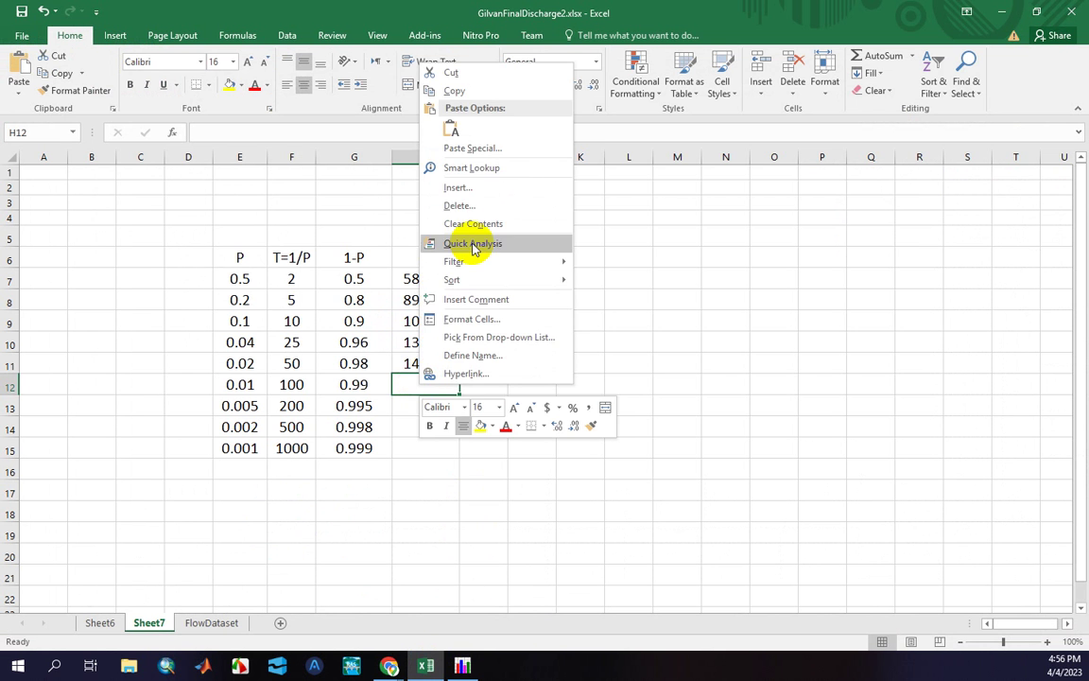
pyautogui.click(451, 129)
# Set the inverse CDF P to 0.995 in EasyFit and copy its x(P) value into Excel cell H13
pyautogui.click(430, 406)
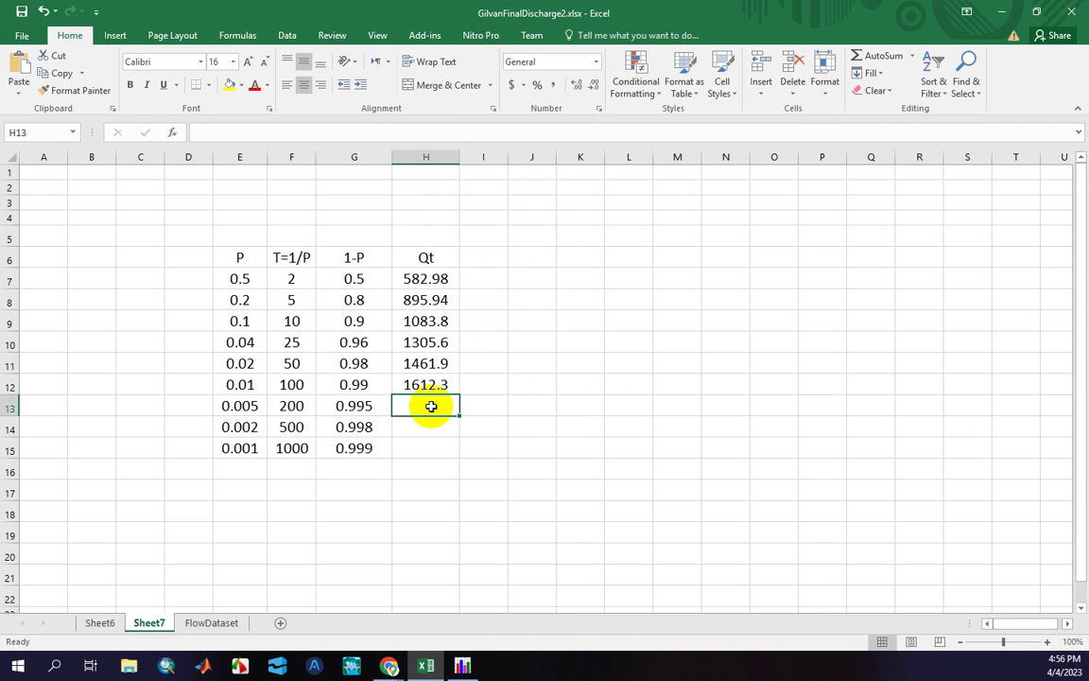
pyautogui.click(456, 665)
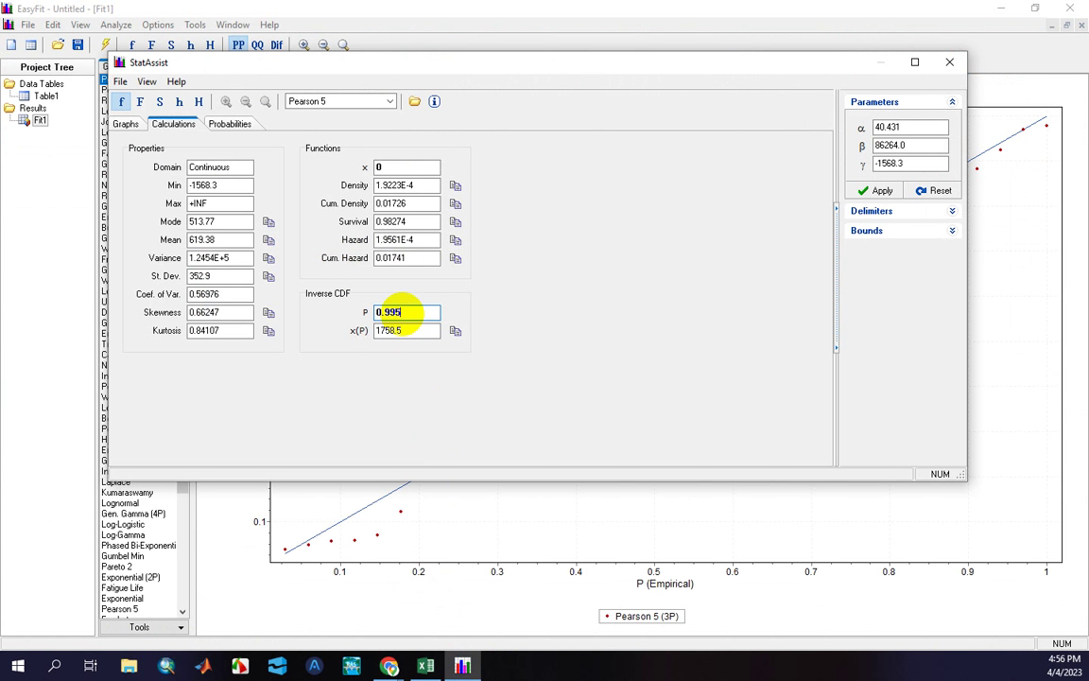
pyautogui.doubleClick(402, 331)
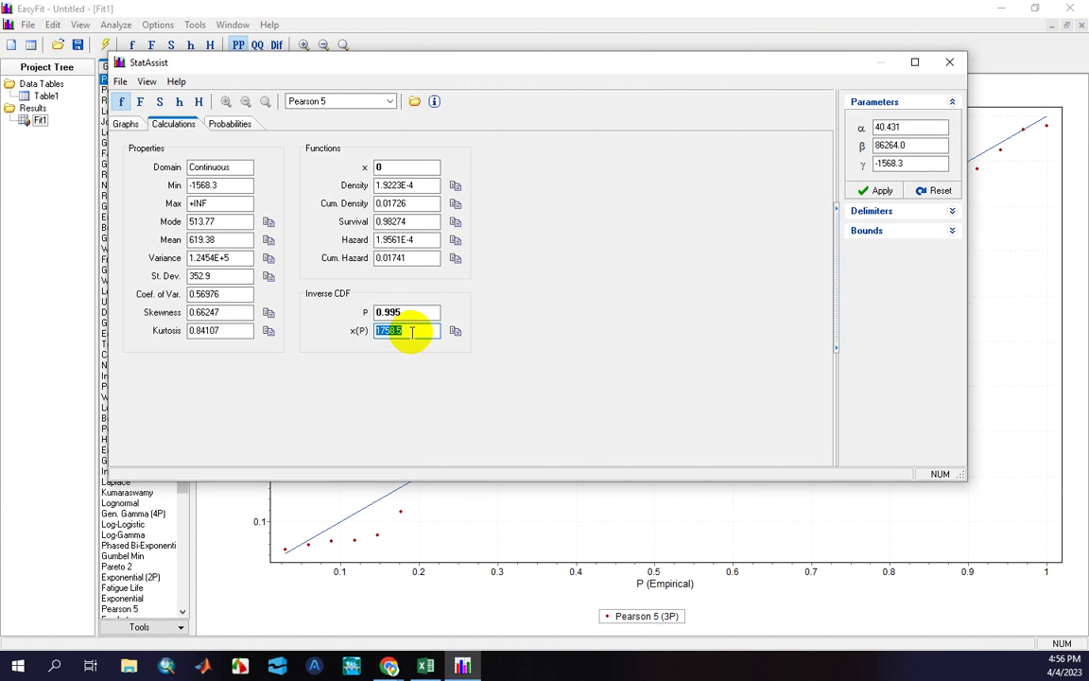
pyautogui.rightClick(401, 332)
pyautogui.click(443, 376)
pyautogui.click(426, 665)
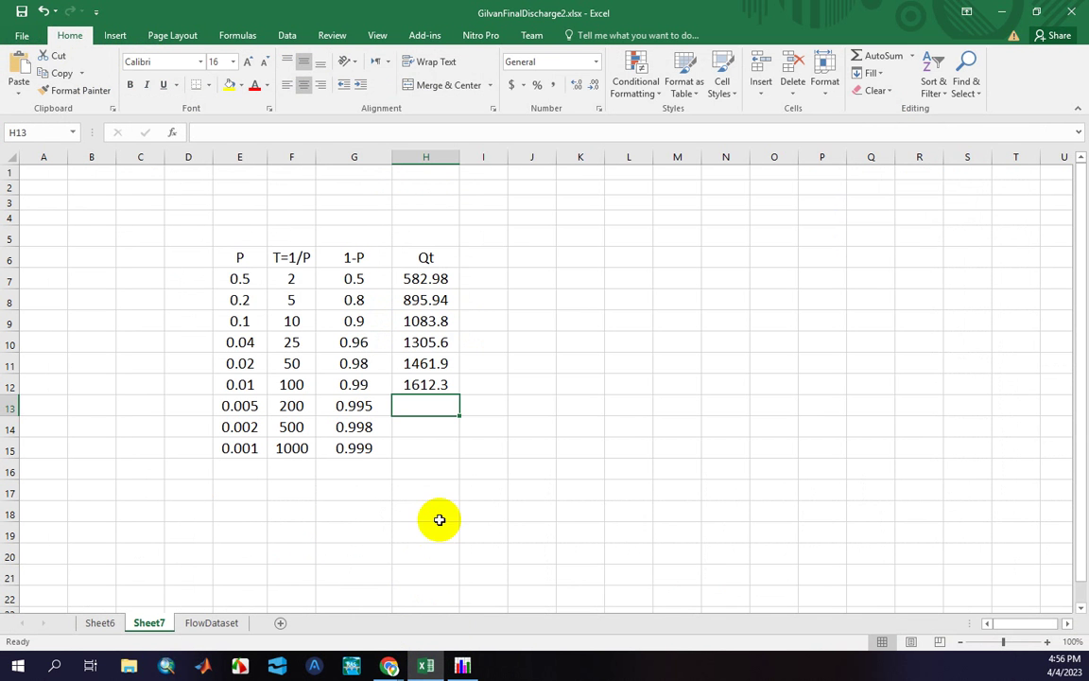
pyautogui.rightClick(433, 409)
pyautogui.click(473, 146)
pyautogui.hotkey('ctrl', 'v')
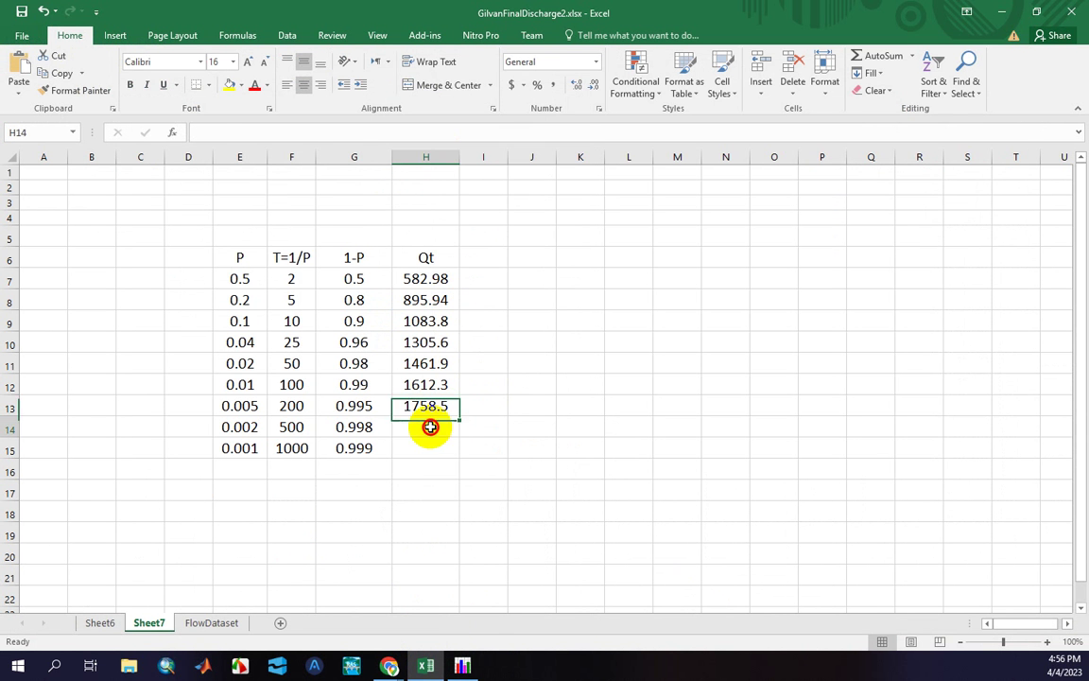
# Set the inverse CDF P to 0.998 in EasyFit and copy its x(P) value into Excel cell H14
pyautogui.click(430, 425)
pyautogui.click(461, 665)
pyautogui.click(406, 313)
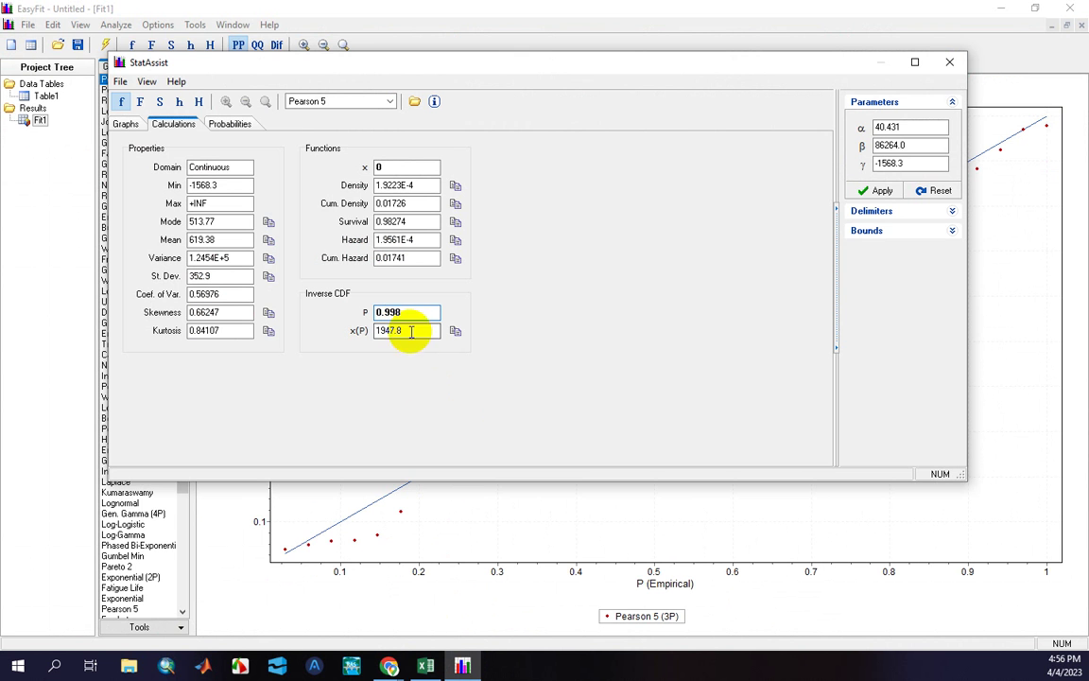
pyautogui.press('Tab')
pyautogui.rightClick(378, 330)
pyautogui.click(401, 377)
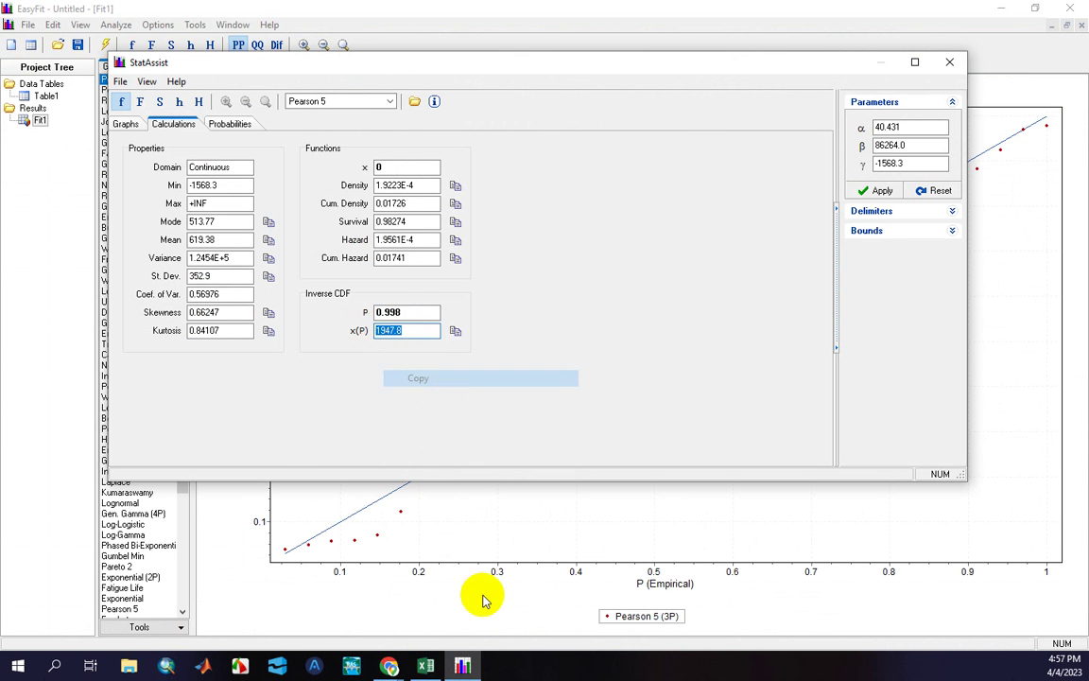
pyautogui.click(426, 665)
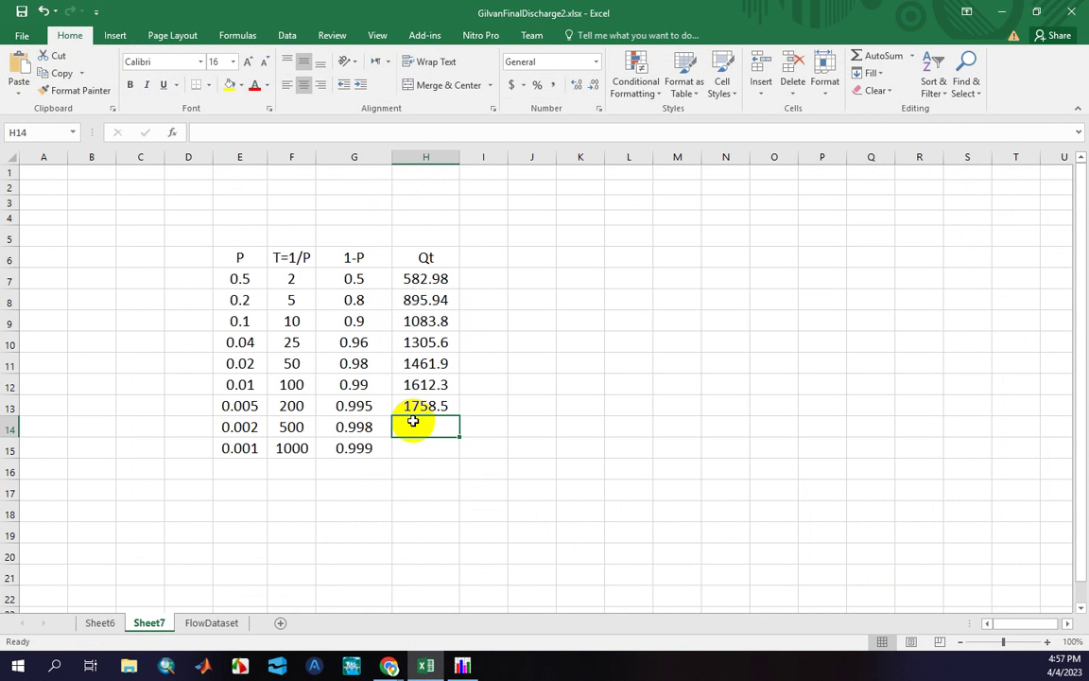
pyautogui.rightClick(413, 422)
pyautogui.click(455, 167)
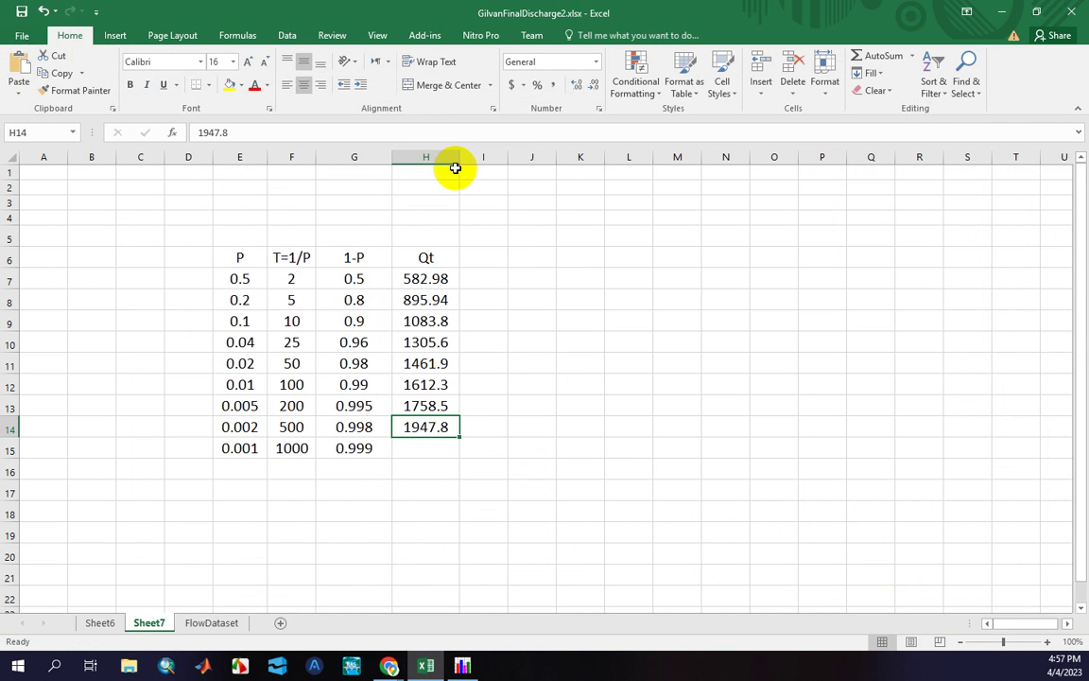
pyautogui.click(361, 279)
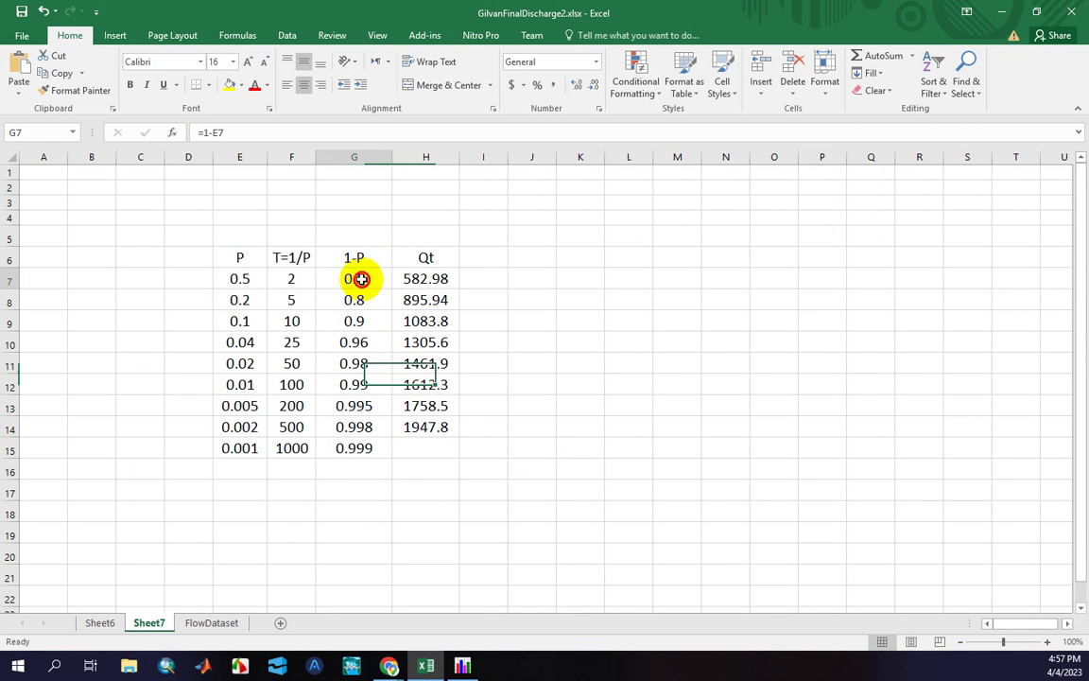
pyautogui.moveTo(361, 279); pyautogui.dragTo(359, 384)
pyautogui.moveTo(423, 276); pyautogui.dragTo(422, 405)
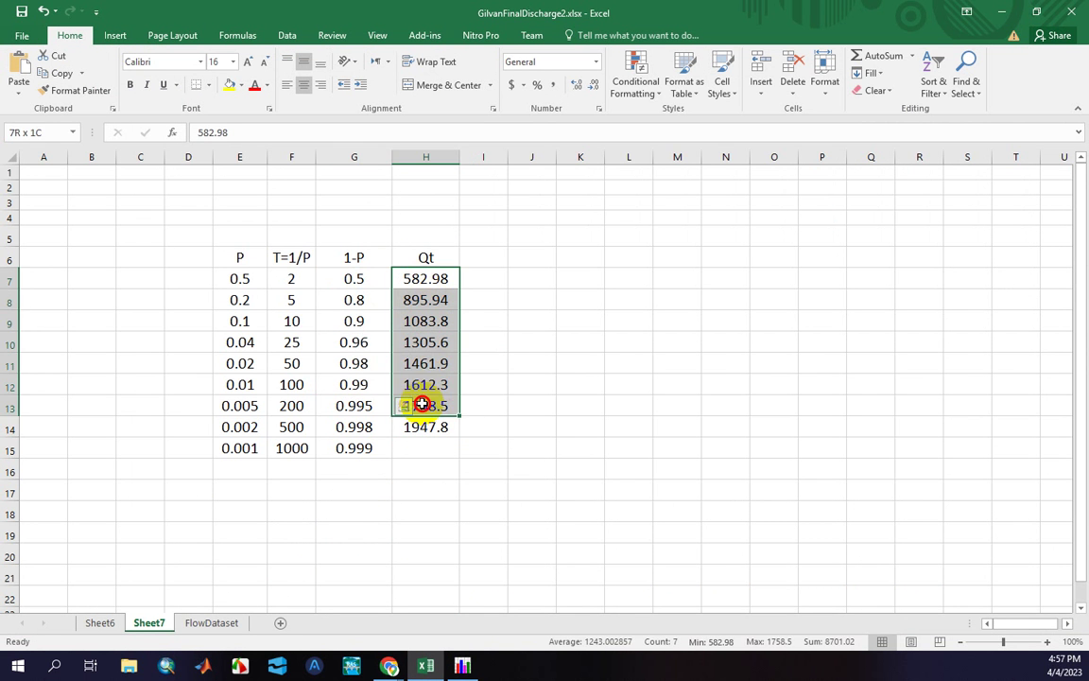
pyautogui.click(518, 444)
# Set the inverse CDF P to 0.999 in EasyFit and copy its x(P) value into Excel cell H15
pyautogui.click(417, 441)
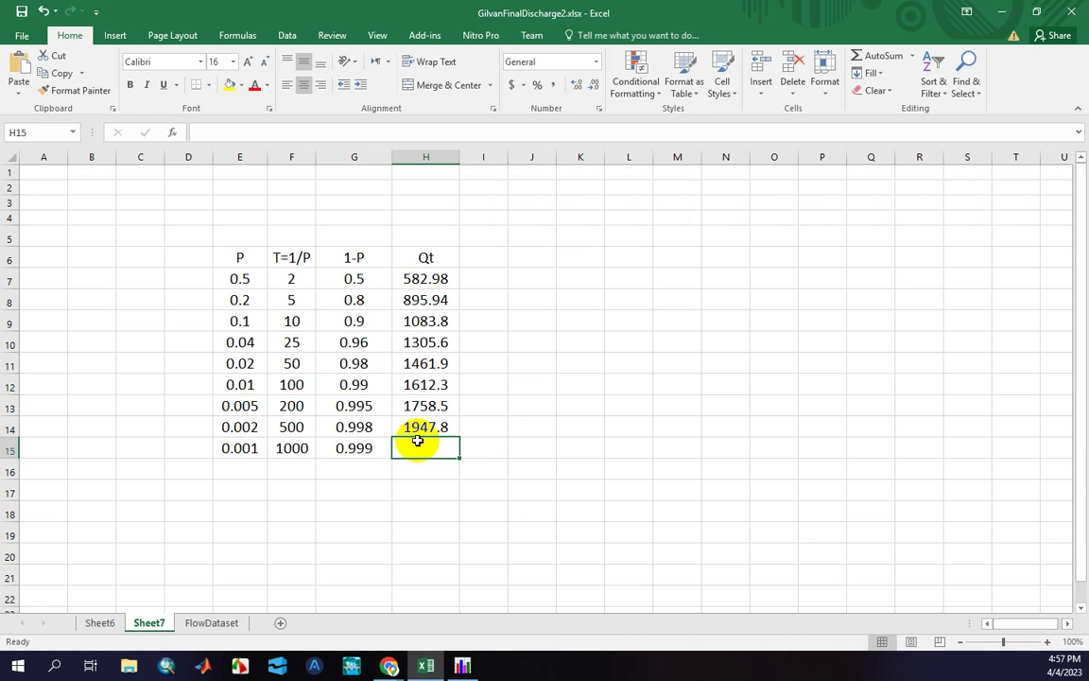
pyautogui.click(462, 665)
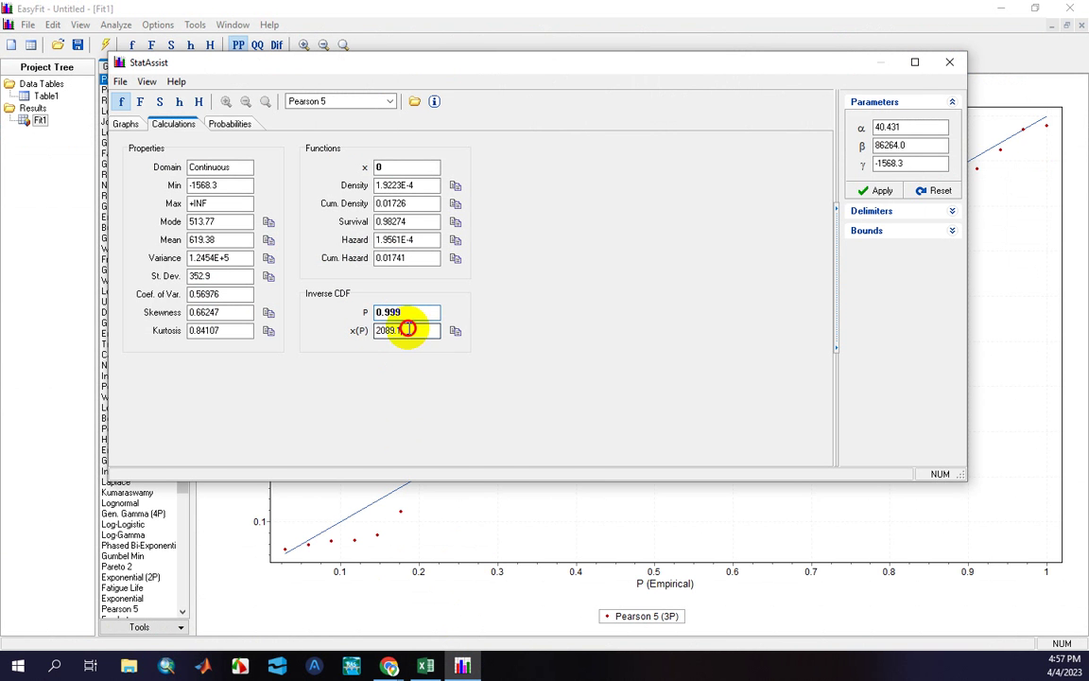
pyautogui.doubleClick(409, 330)
pyautogui.rightClick(408, 331)
pyautogui.click(426, 375)
pyautogui.click(426, 666)
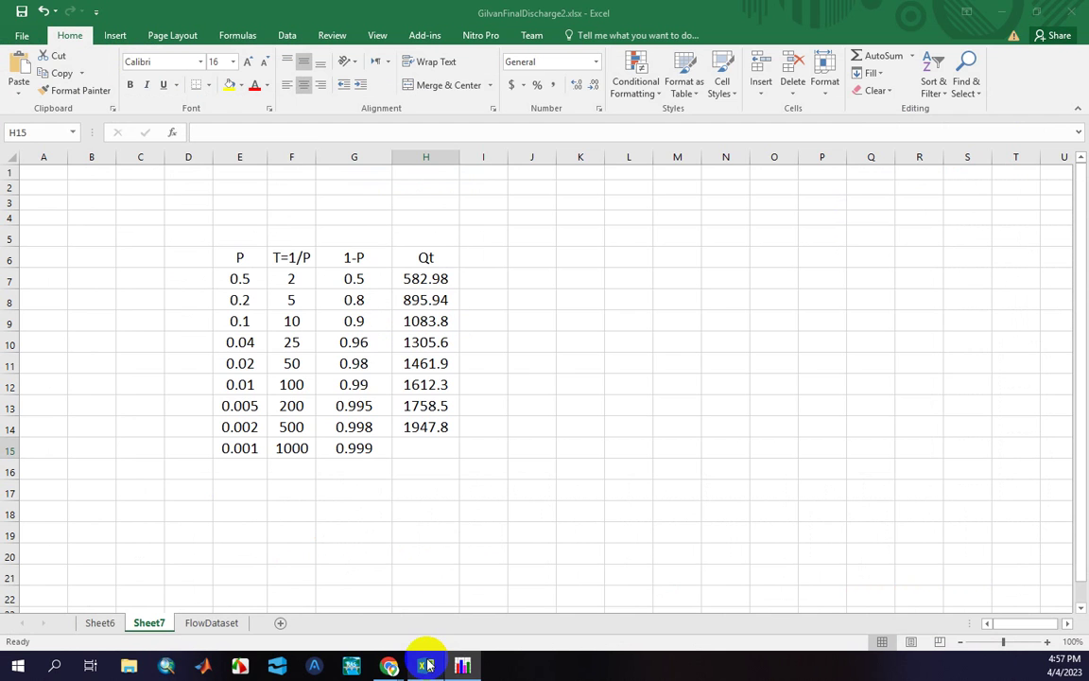
pyautogui.rightClick(428, 448)
pyautogui.click(467, 194)
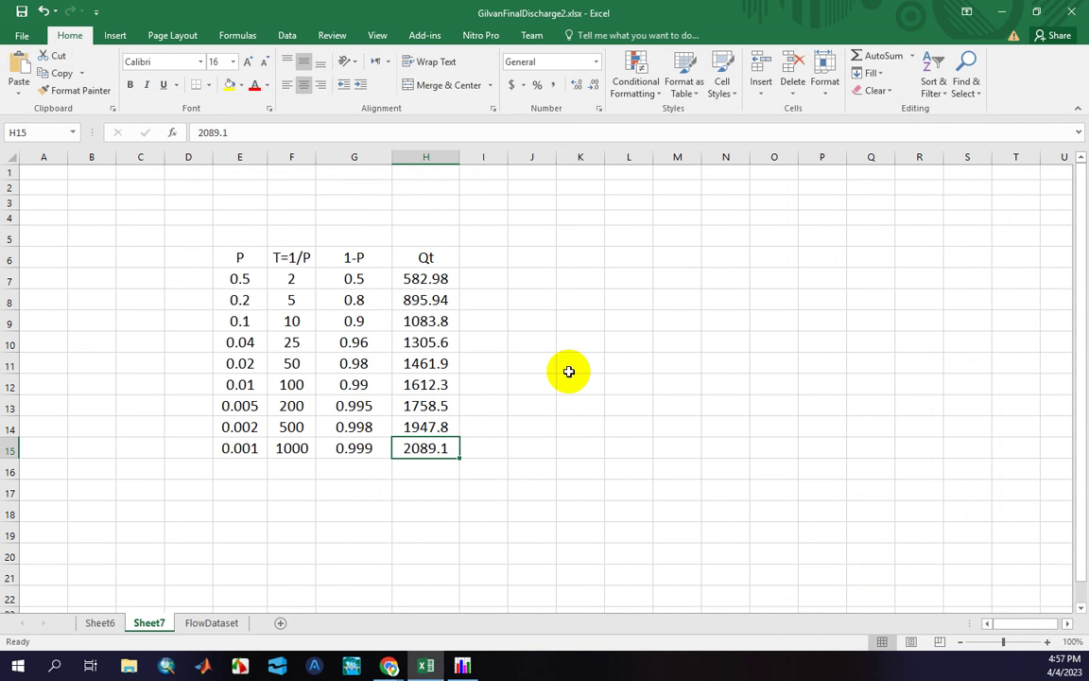
pyautogui.click(567, 362)
# Plot Qt (H7:H15) against T (F7:F15) as a smooth-line scatter chart without markers, place it beside the table and delete its title
pyautogui.moveTo(291, 279); pyautogui.dragTo(292, 449)
pyautogui.keyDown('ctrl'); pyautogui.moveTo(418, 278); pyautogui.dragTo(416, 448); pyautogui.keyUp('ctrl')
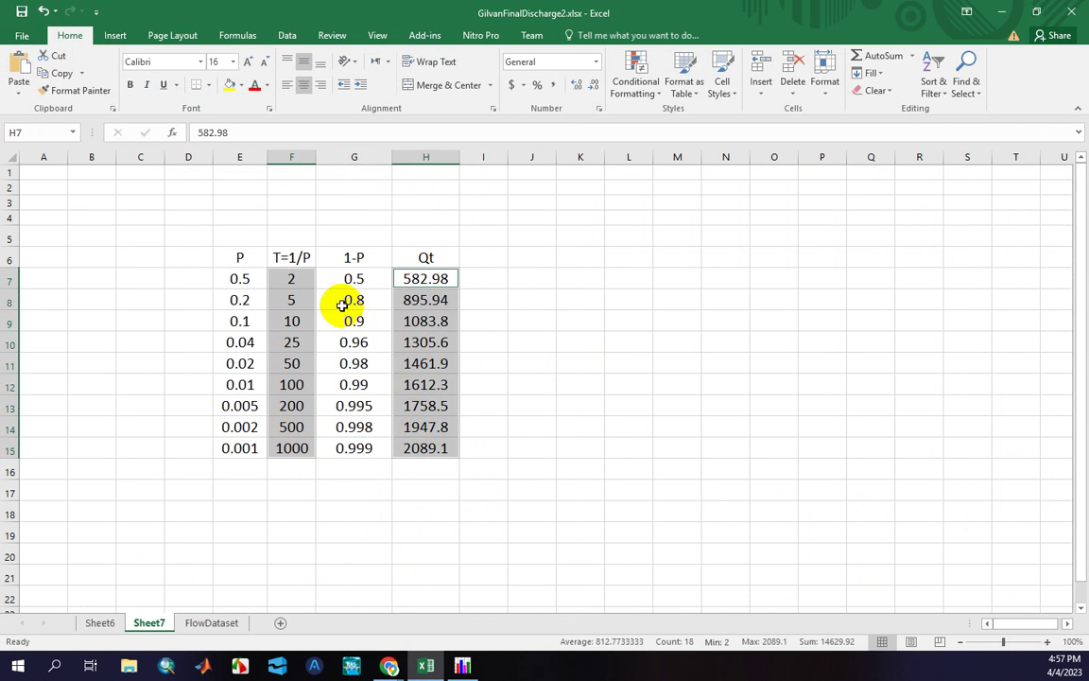
pyautogui.click(114, 35)
pyautogui.click(460, 91)
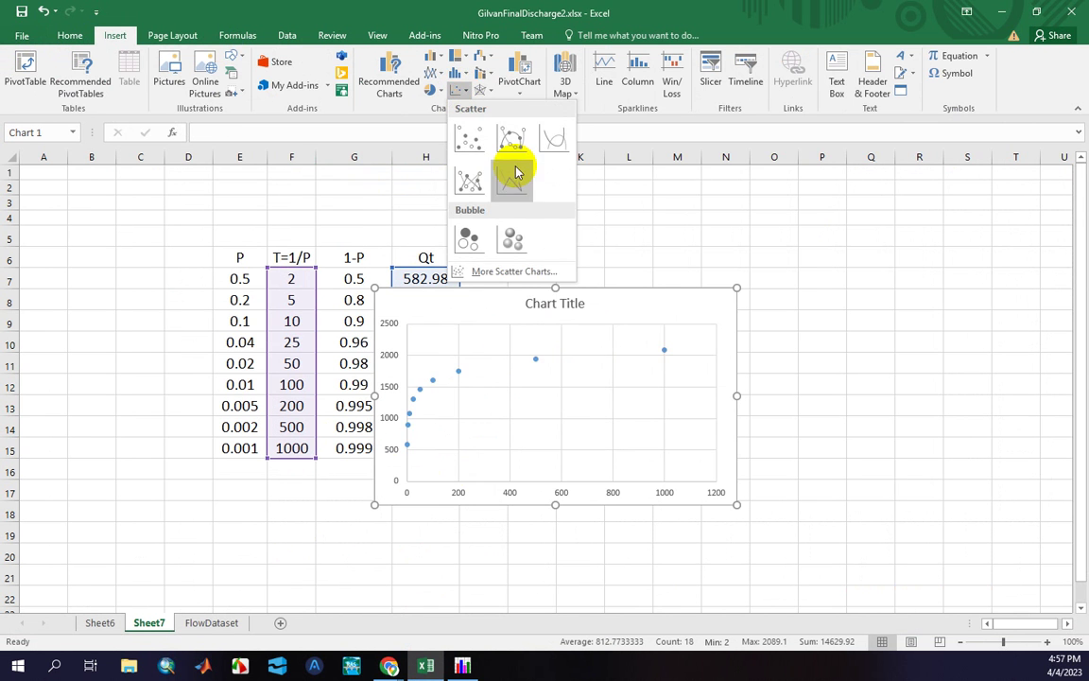
pyautogui.click(557, 142)
pyautogui.moveTo(603, 290); pyautogui.dragTo(762, 255)
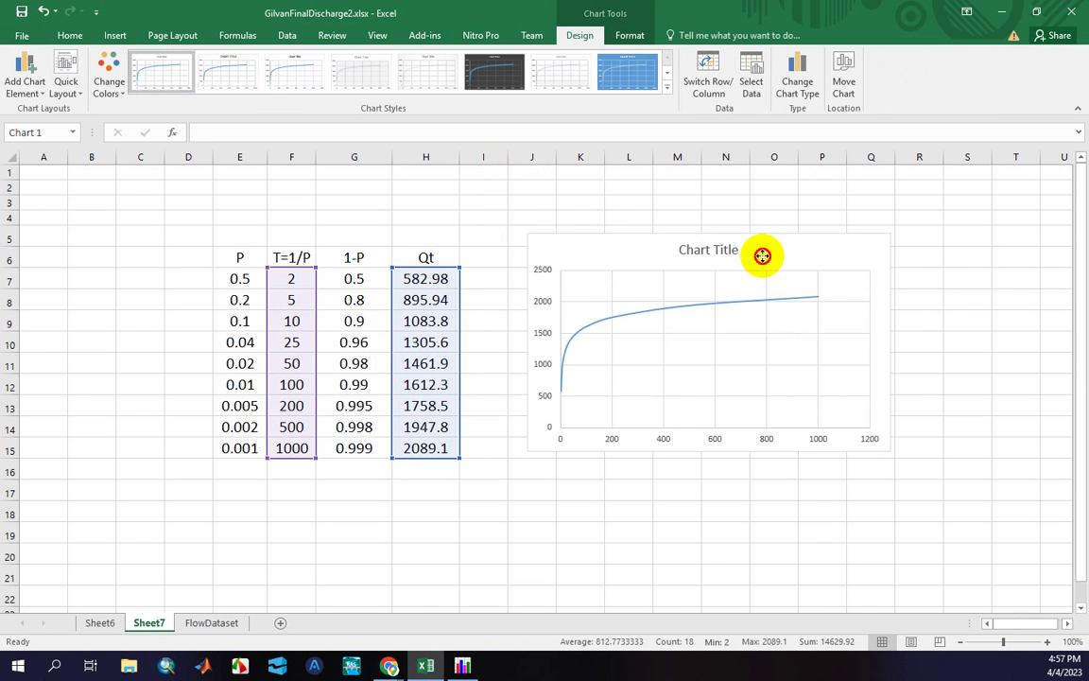
pyautogui.click(695, 247)
pyautogui.press('Delete')
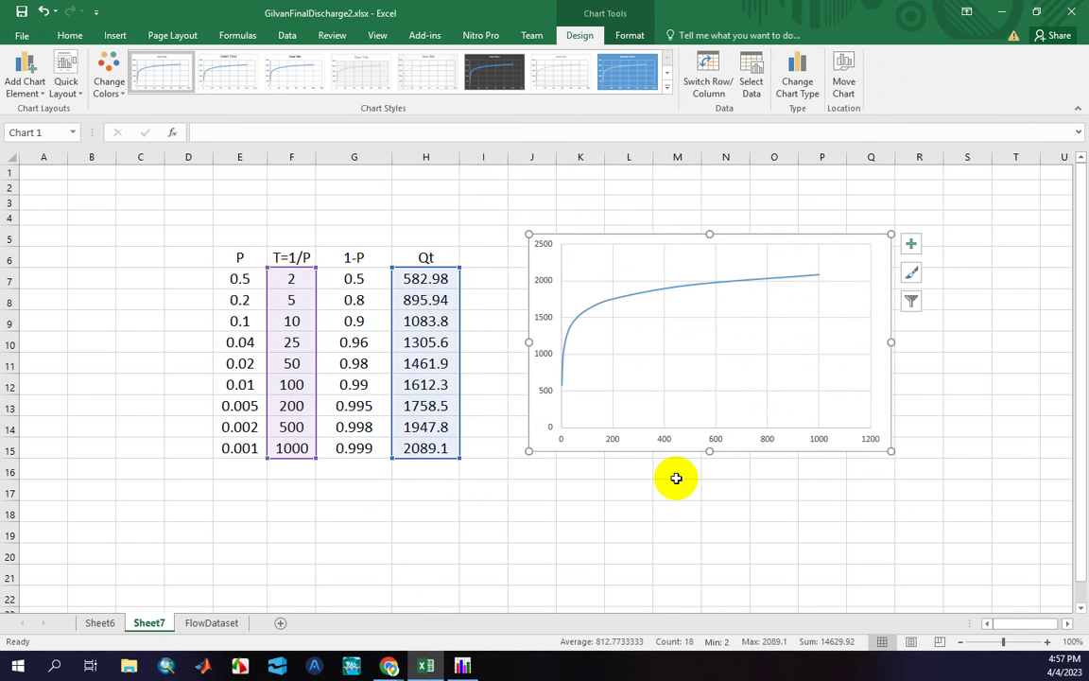
# Try a base-10 logarithmic scale on the chart's vertical axis and remove it again
pyautogui.click(546, 317)
pyautogui.rightClick(546, 317)
pyautogui.click(596, 480)
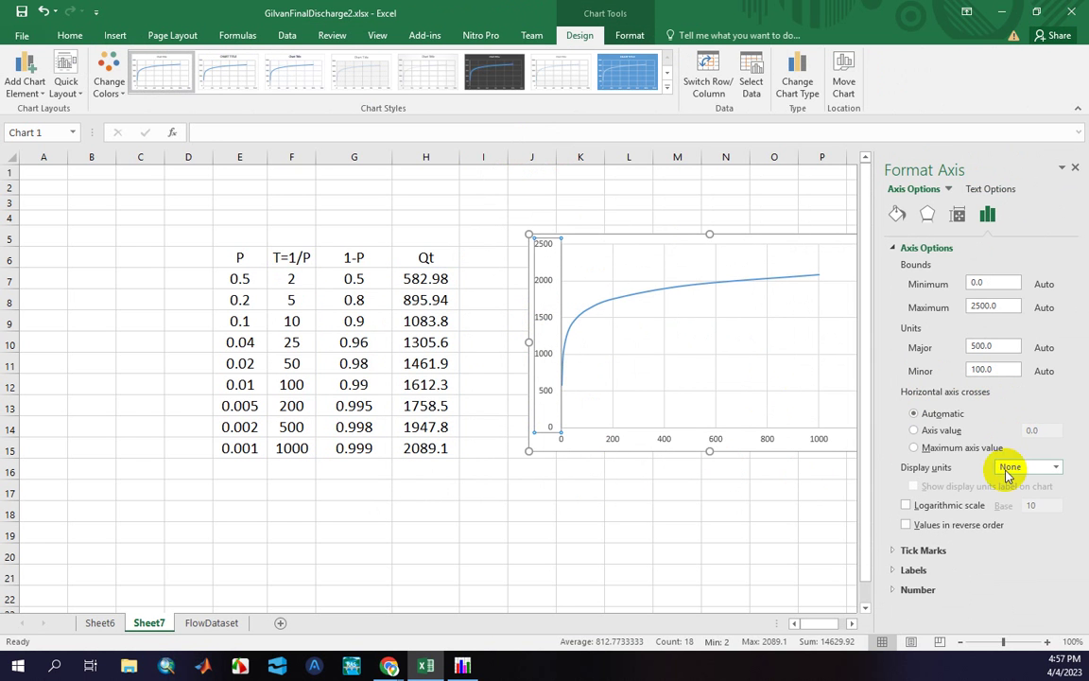
pyautogui.click(950, 505)
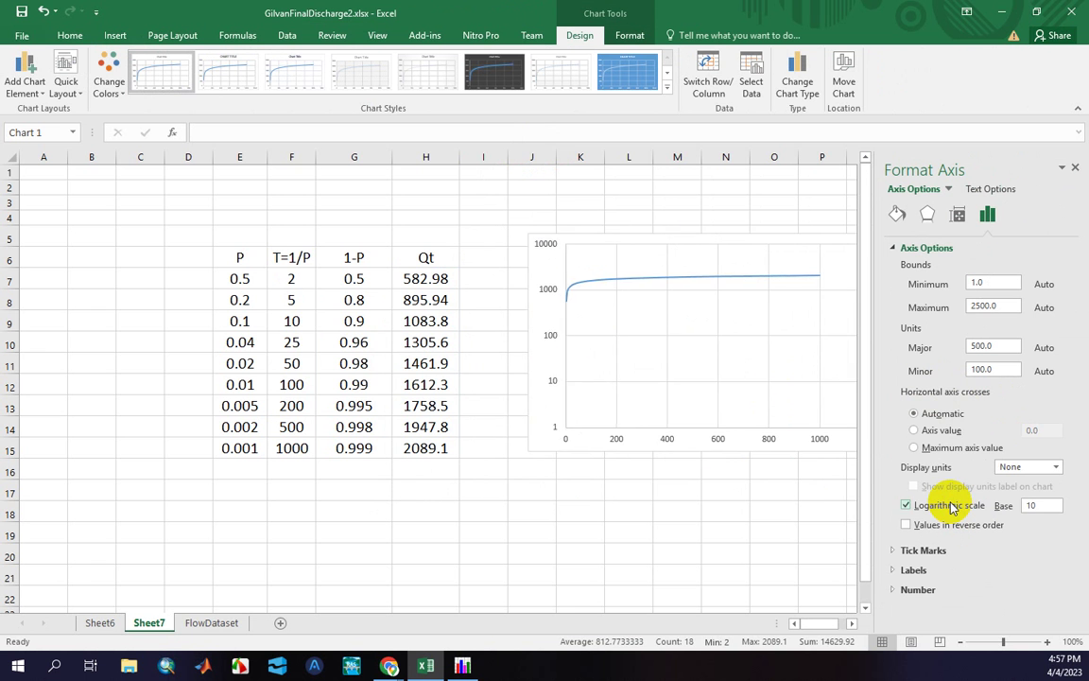
pyautogui.click(912, 503)
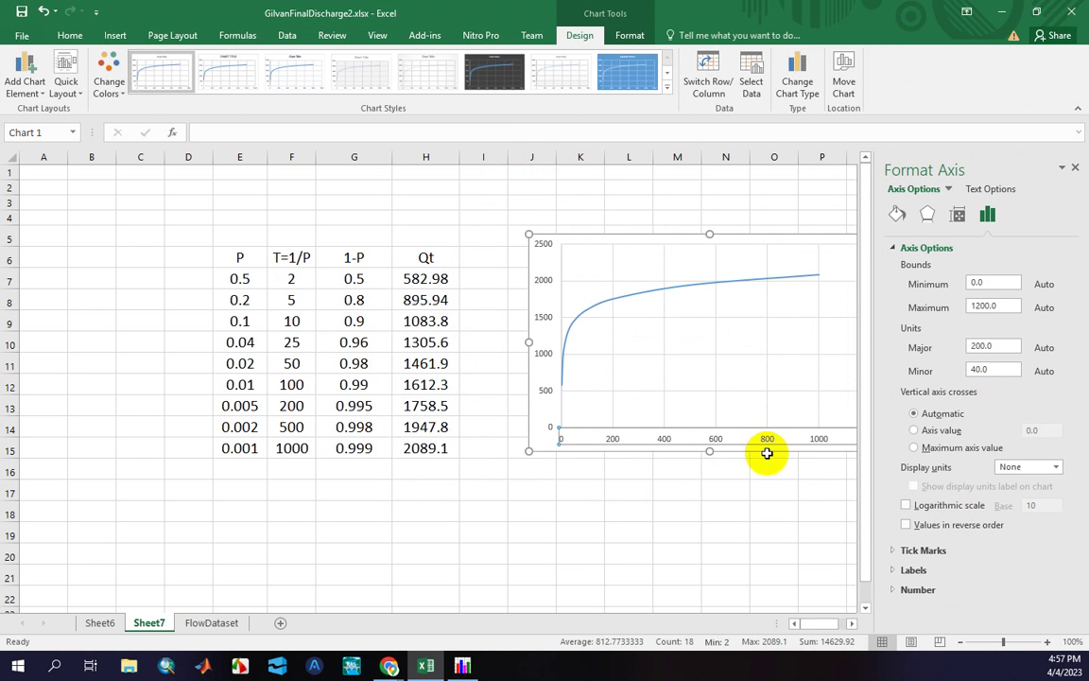
# Give the chart's horizontal axis a base-10 logarithmic scale and close the axis formatting
pyautogui.click(964, 505)
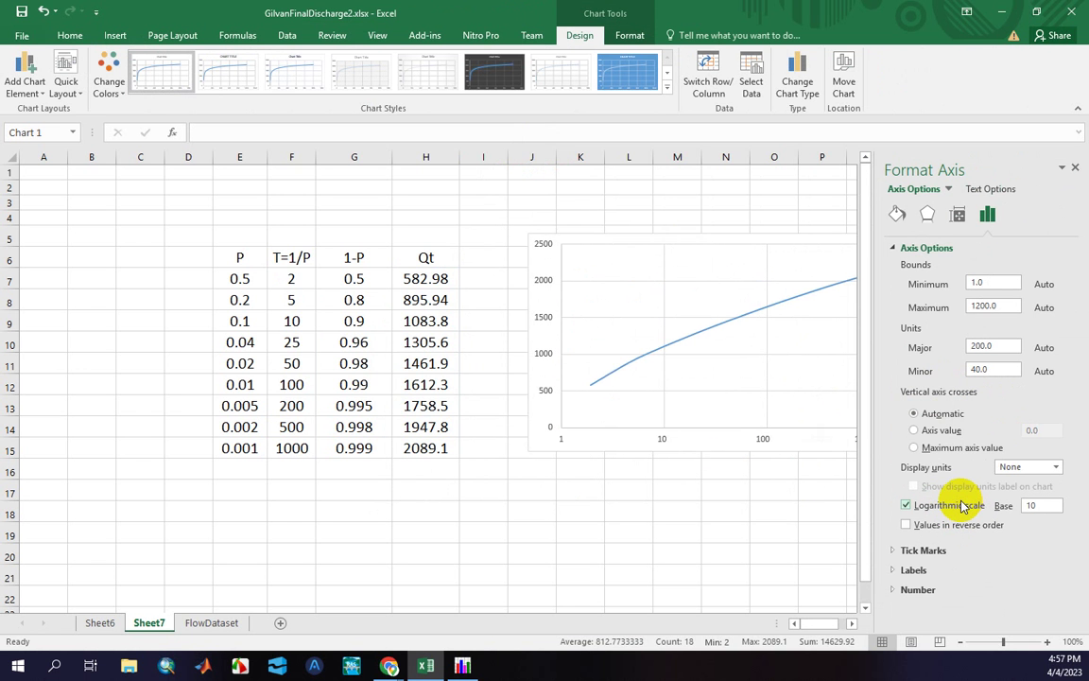
pyautogui.click(1076, 167)
pyautogui.click(857, 487)
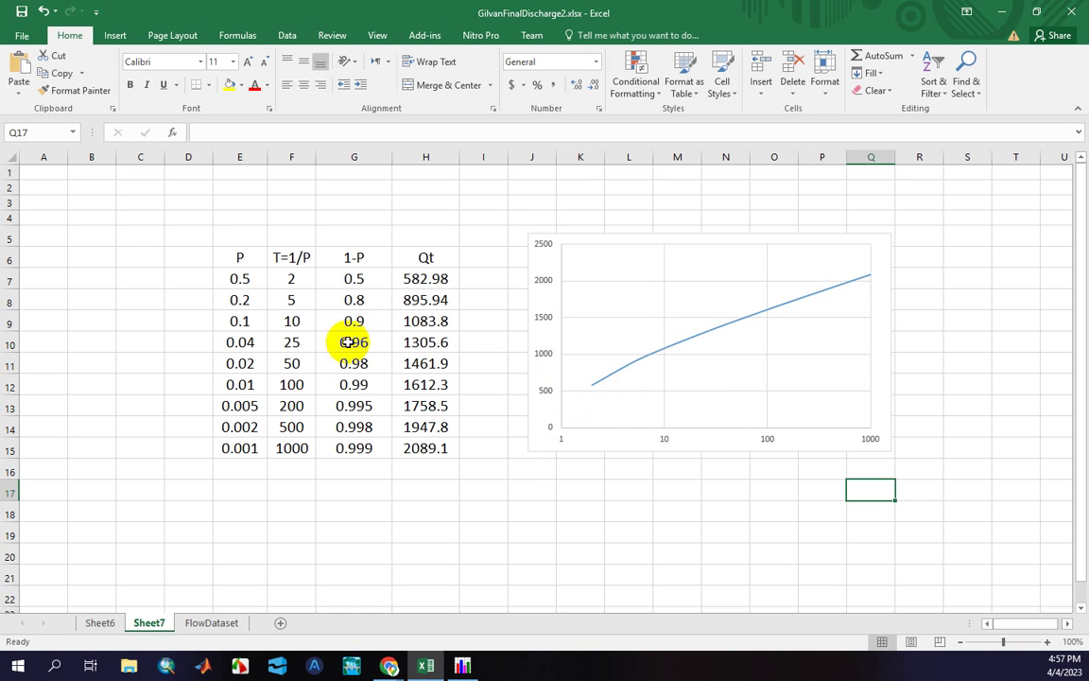
# Enter a return period of 75 in cell F17 below the table
pyautogui.click(298, 493)
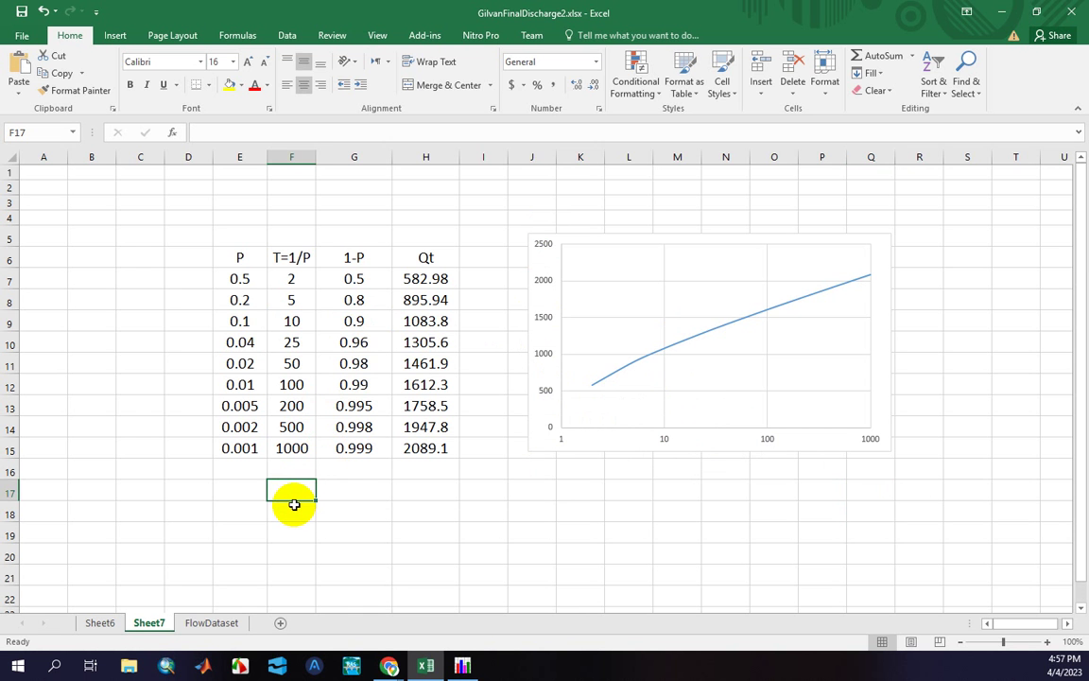
pyautogui.write('75')
pyautogui.press('Return')
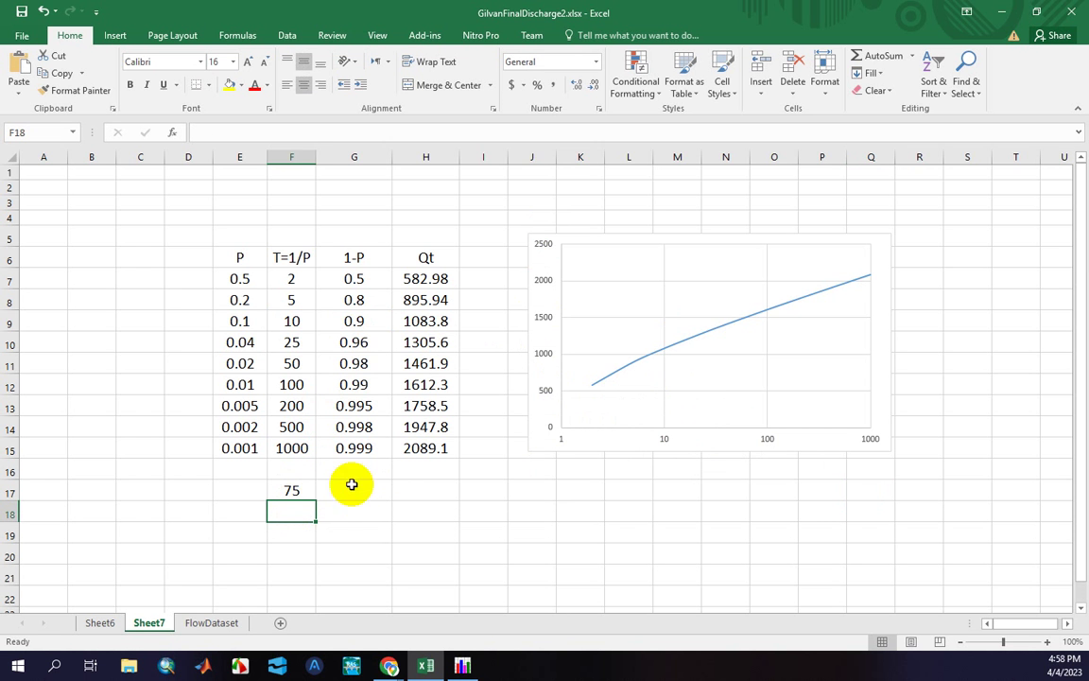
pyautogui.click(358, 256)
pyautogui.click(352, 490)
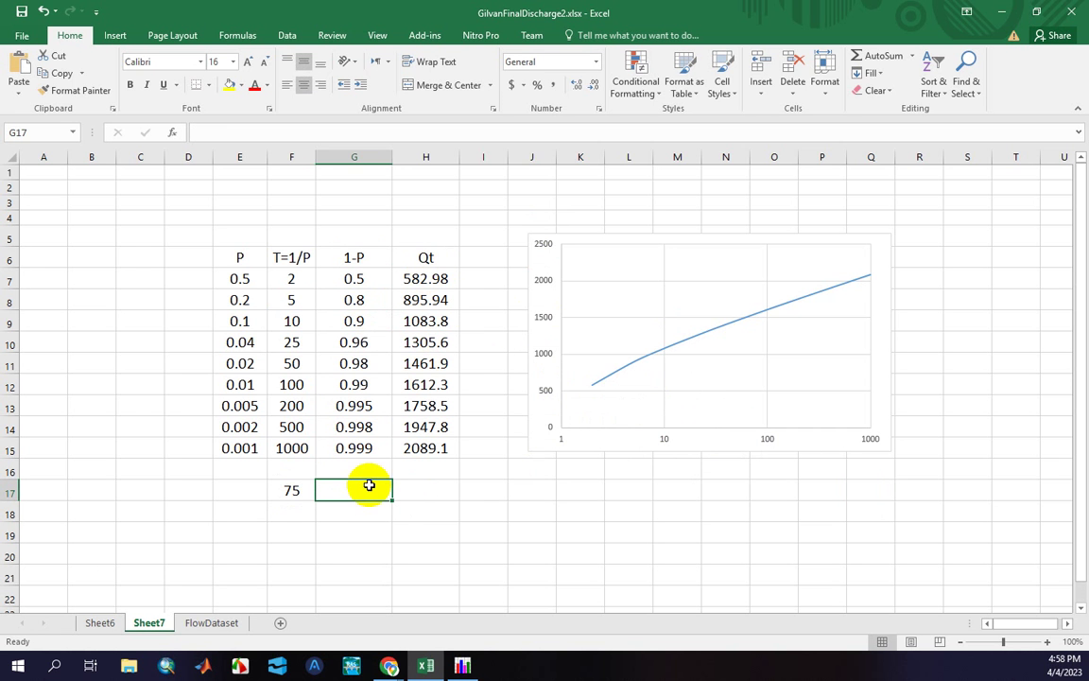
pyautogui.write('=')
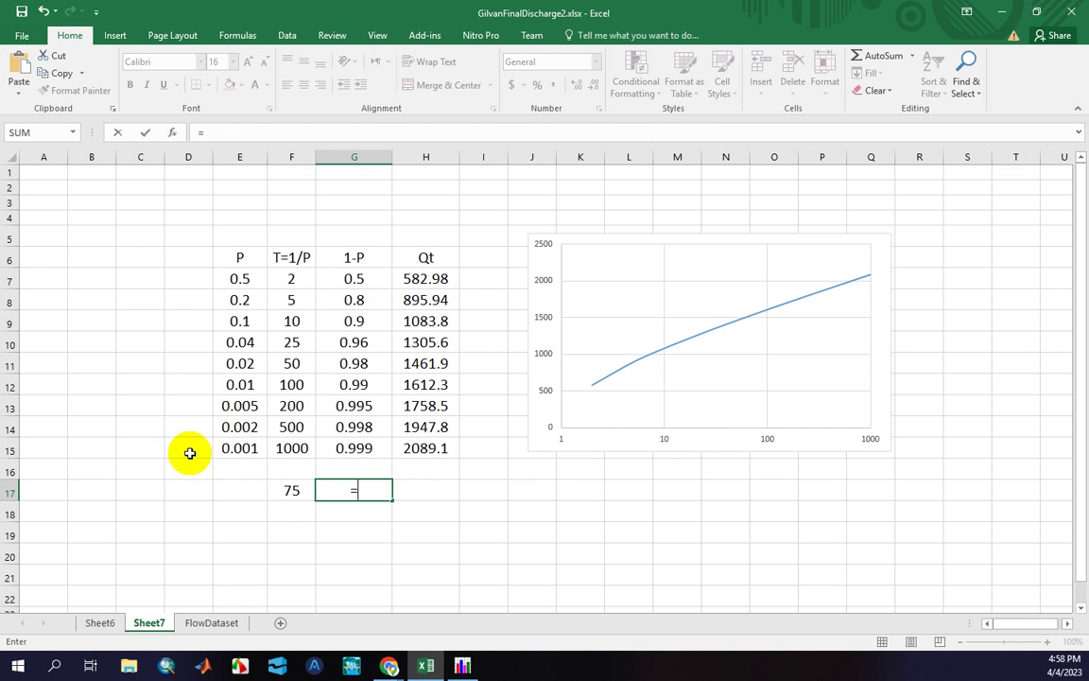
pyautogui.click(227, 449)
pyautogui.press('Escape')
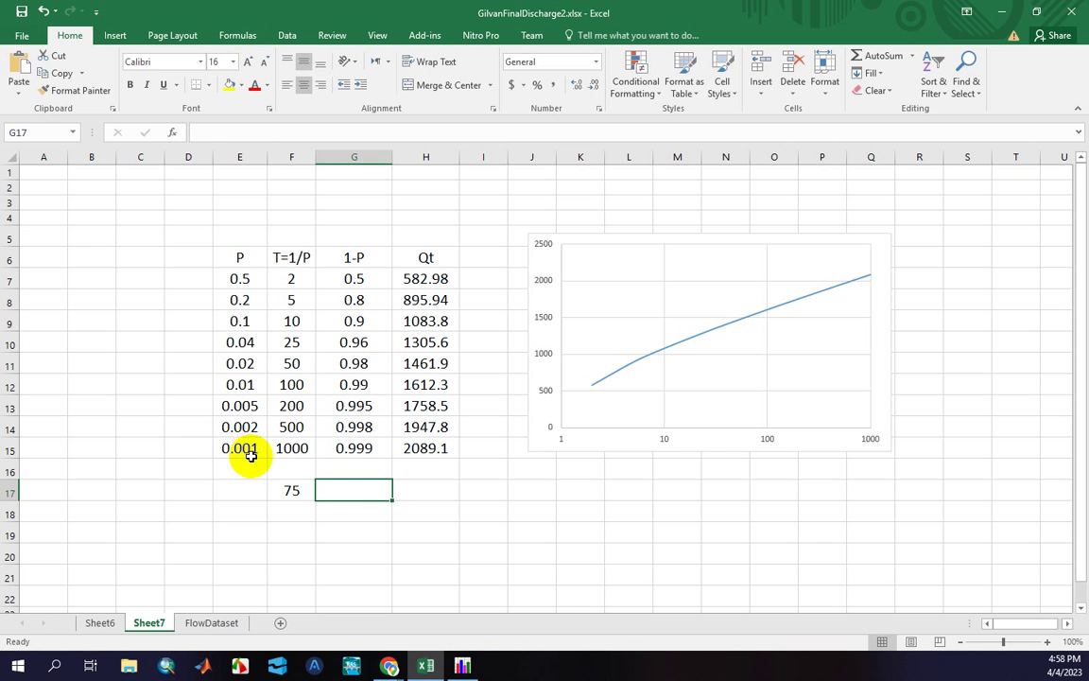
# Copy the probability formula from cell E15 into E17 for the 75-year return period
pyautogui.click(251, 449)
pyautogui.hotkey('ctrl', 'c')
pyautogui.click(241, 489)
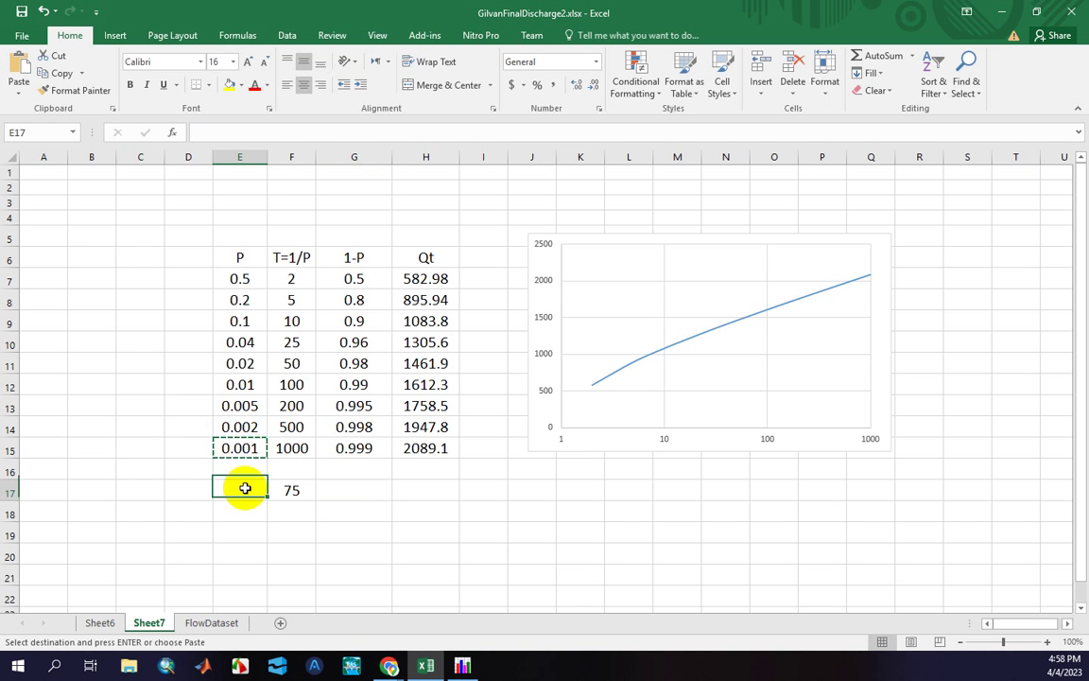
pyautogui.hotkey('ctrl', 'v')
pyautogui.click(291, 490)
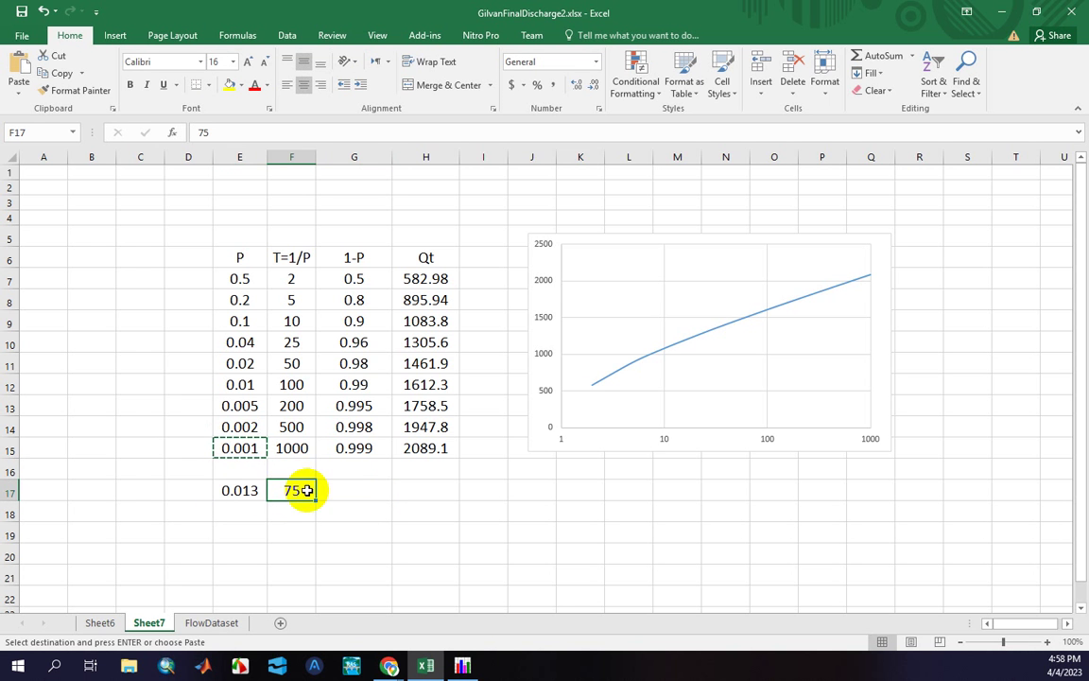
# Compute the non-exceedance probability in cell G17 with the formula =1-E17
pyautogui.click(359, 490)
pyautogui.press('Escape')
pyautogui.write('=')
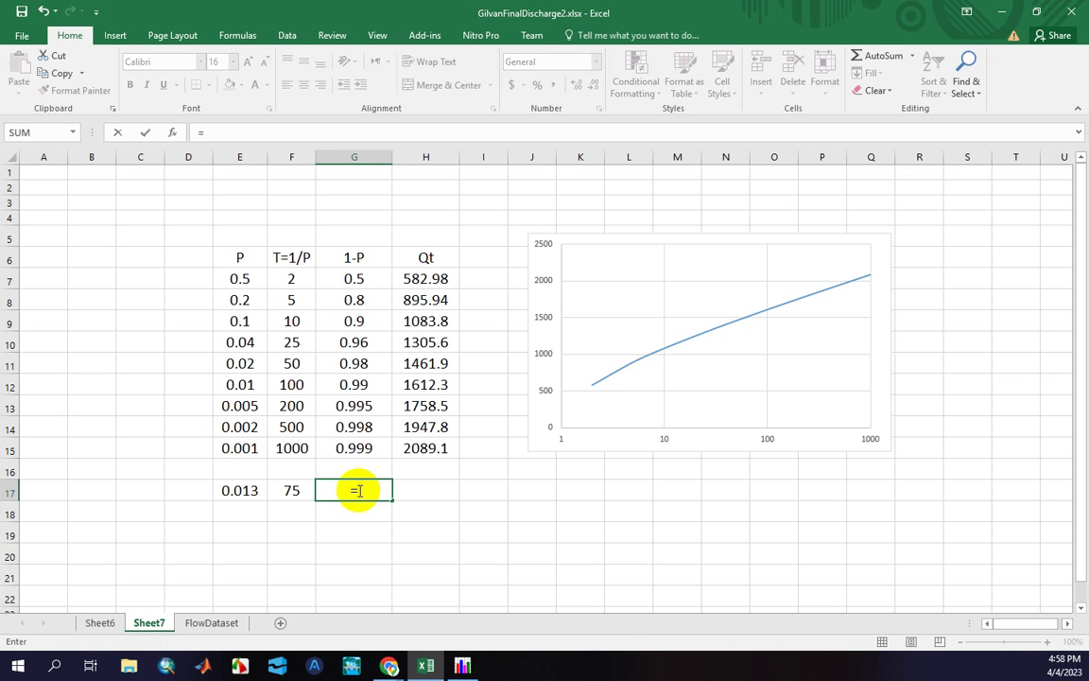
pyautogui.press('Escape')
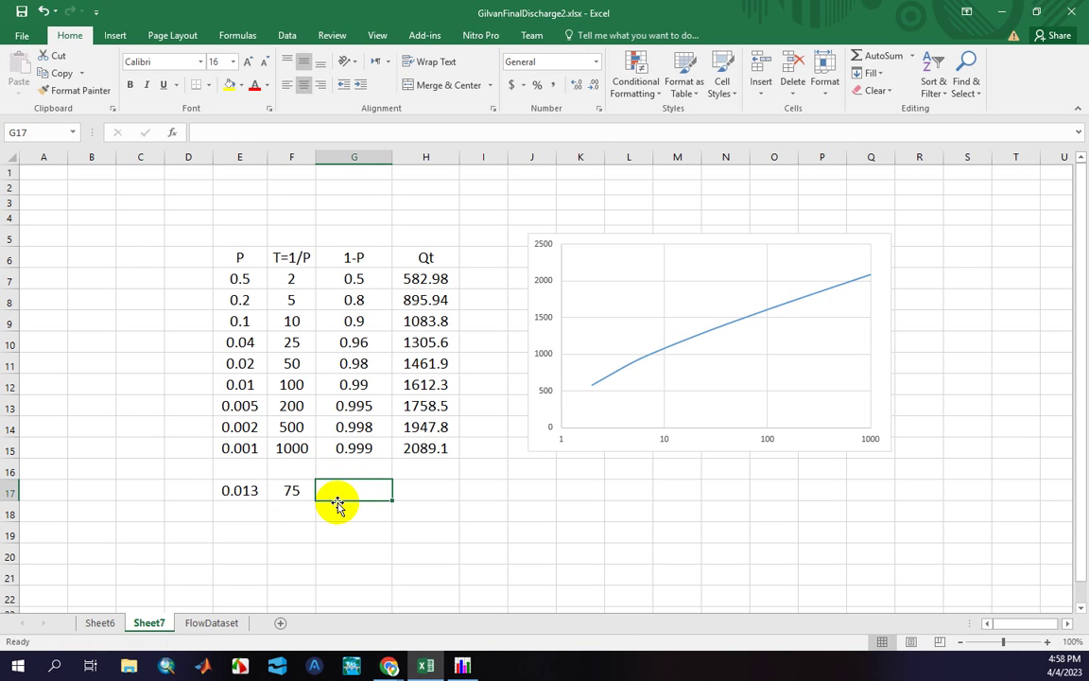
pyautogui.write('=1-')
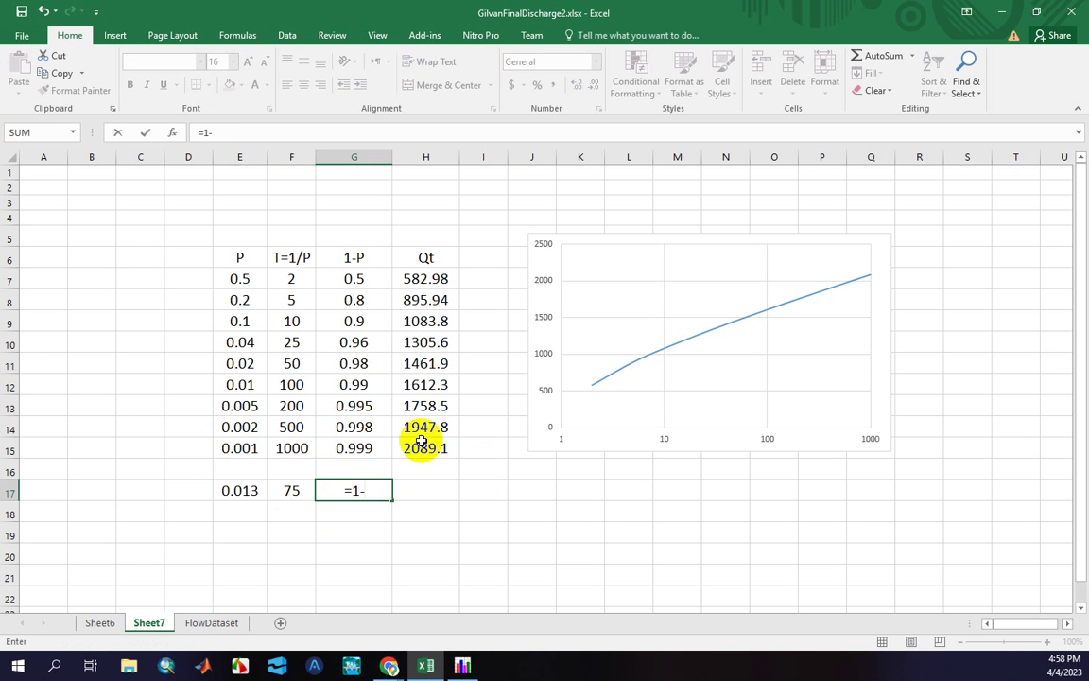
pyautogui.click(248, 489)
pyautogui.press('Return')
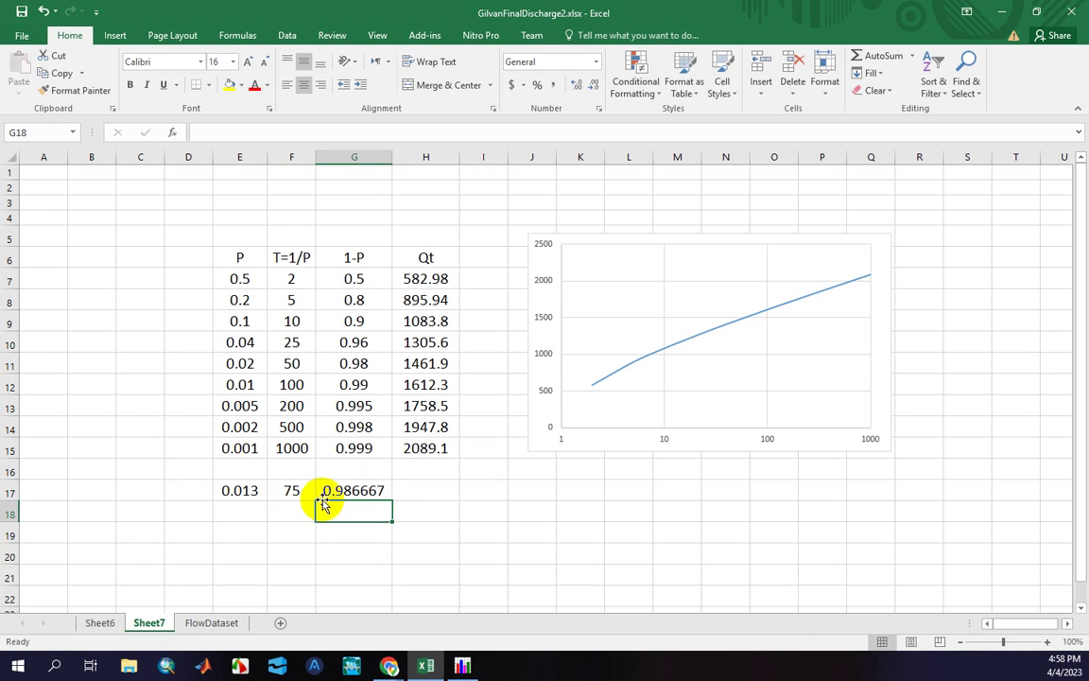
# Copy the G17 probability into the inverse CDF P in EasyFit and select the resulting x(P) value
pyautogui.click(352, 488)
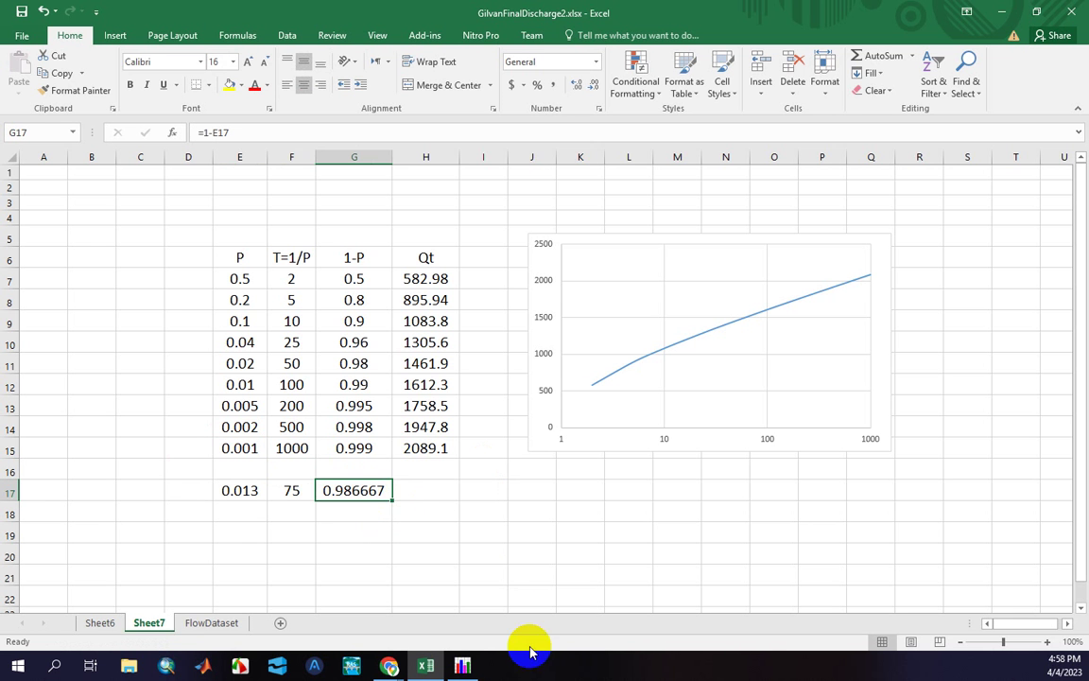
pyautogui.rightClick(376, 490)
pyautogui.click(426, 198)
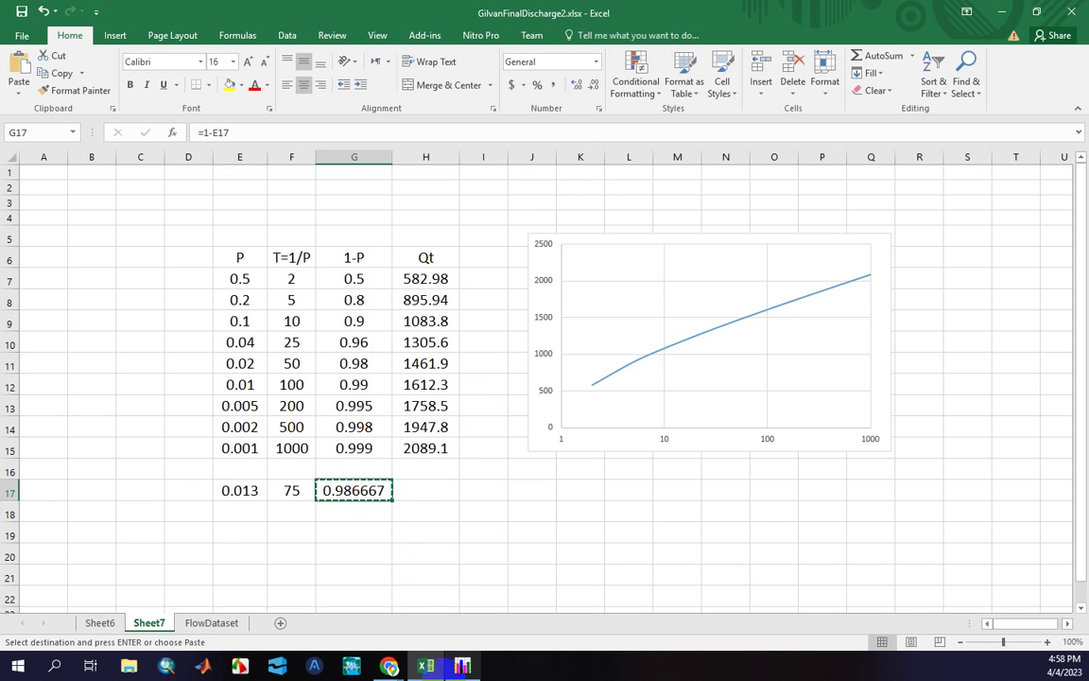
pyautogui.click(462, 666)
pyautogui.moveTo(405, 312); pyautogui.dragTo(344, 312)
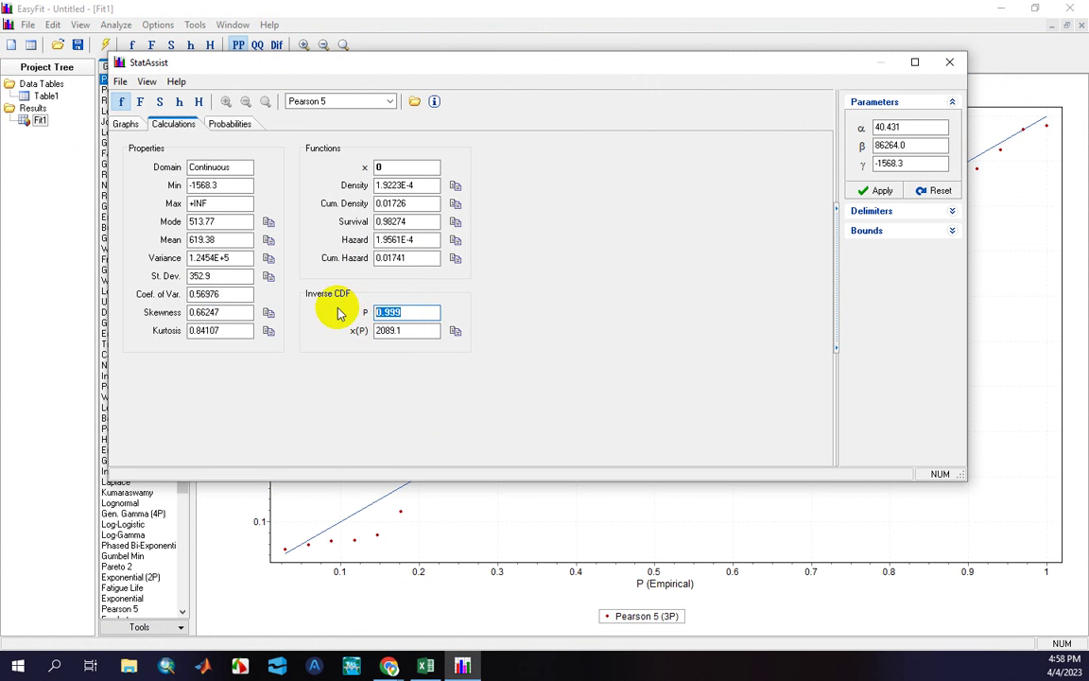
pyautogui.hotkey('ctrl', 'v')
pyautogui.moveTo(414, 331); pyautogui.dragTo(376, 331)
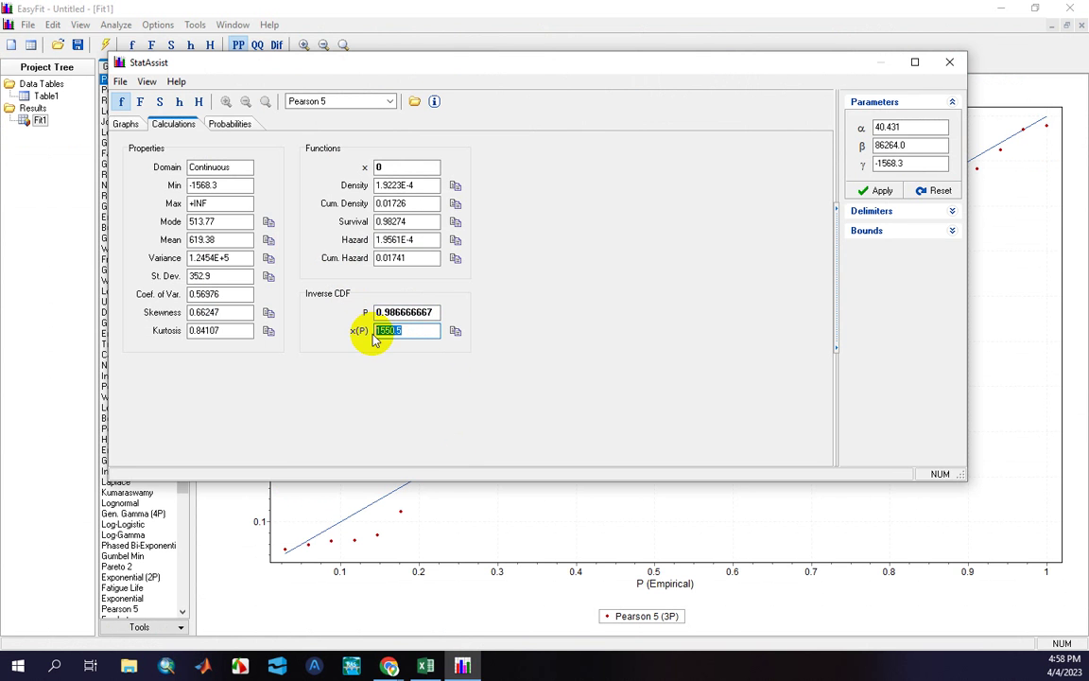
# Try to paste the x(P) value into Excel cell H17 and delete the pasted pictures
pyautogui.click(426, 665)
pyautogui.click(415, 491)
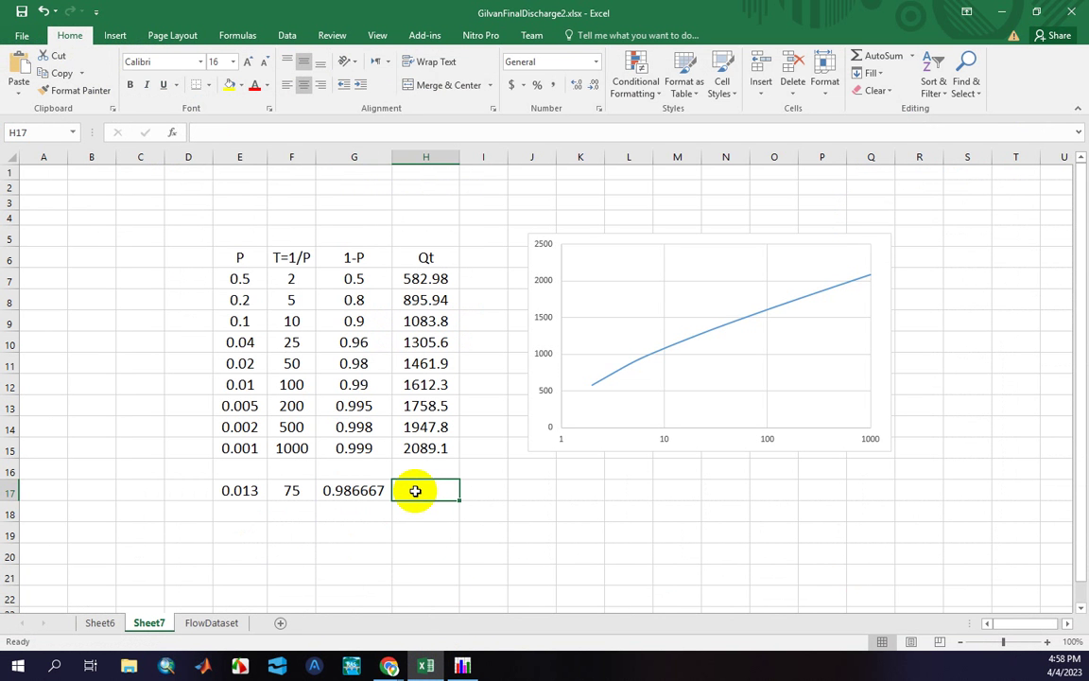
pyautogui.hotkey('ctrl', 'v')
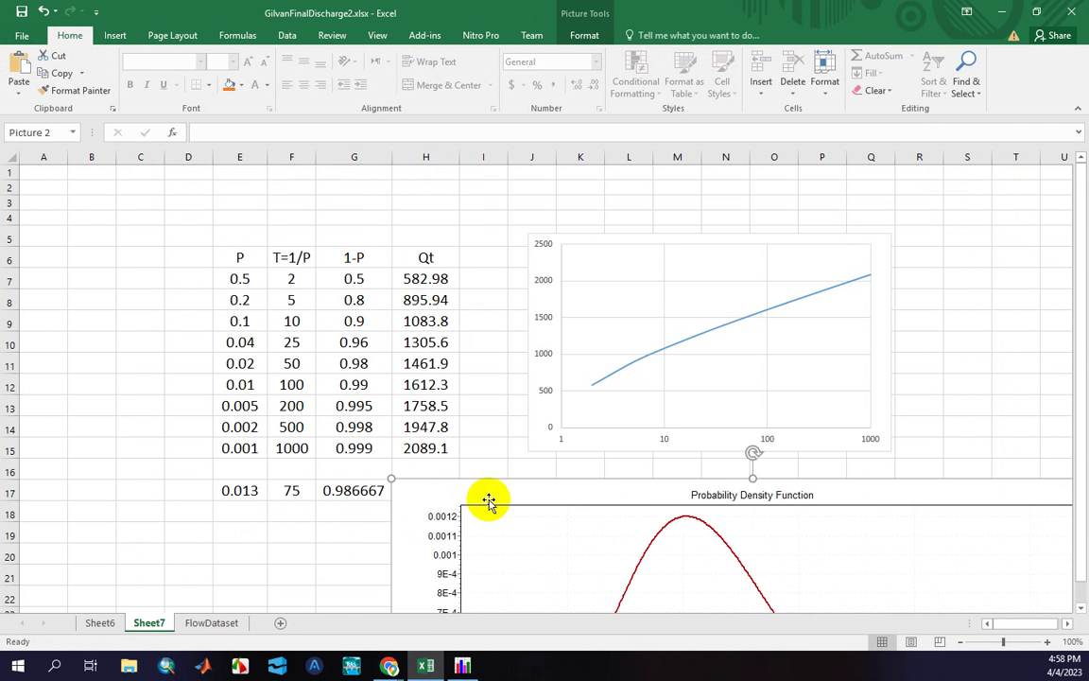
pyautogui.press('Delete')
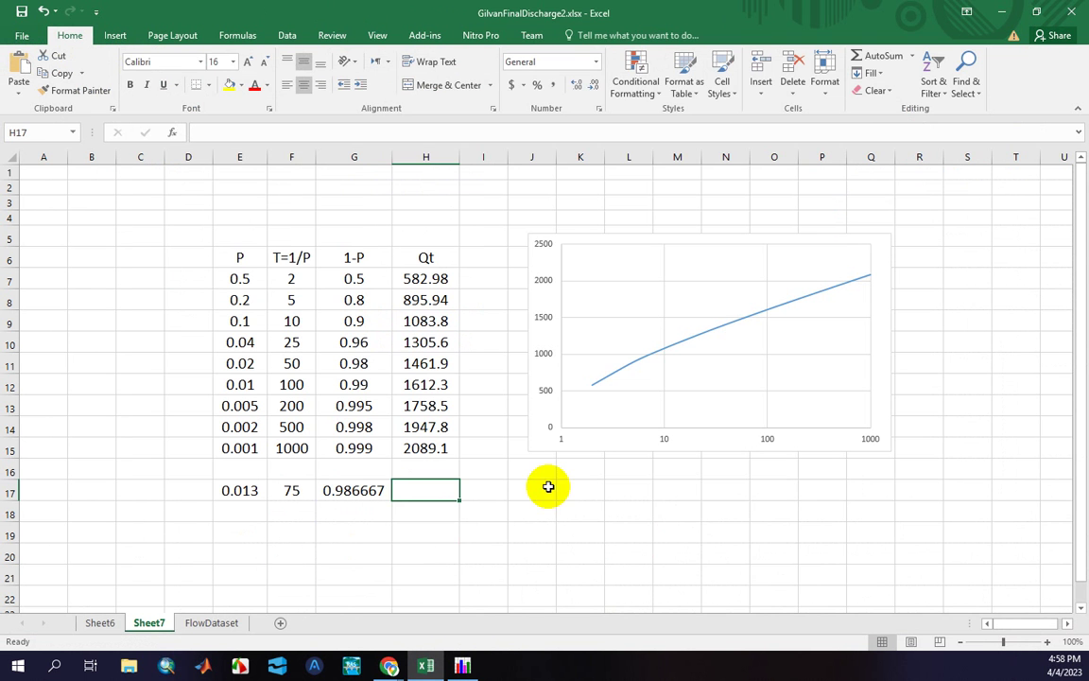
pyautogui.rightClick(426, 487)
pyautogui.click(452, 233)
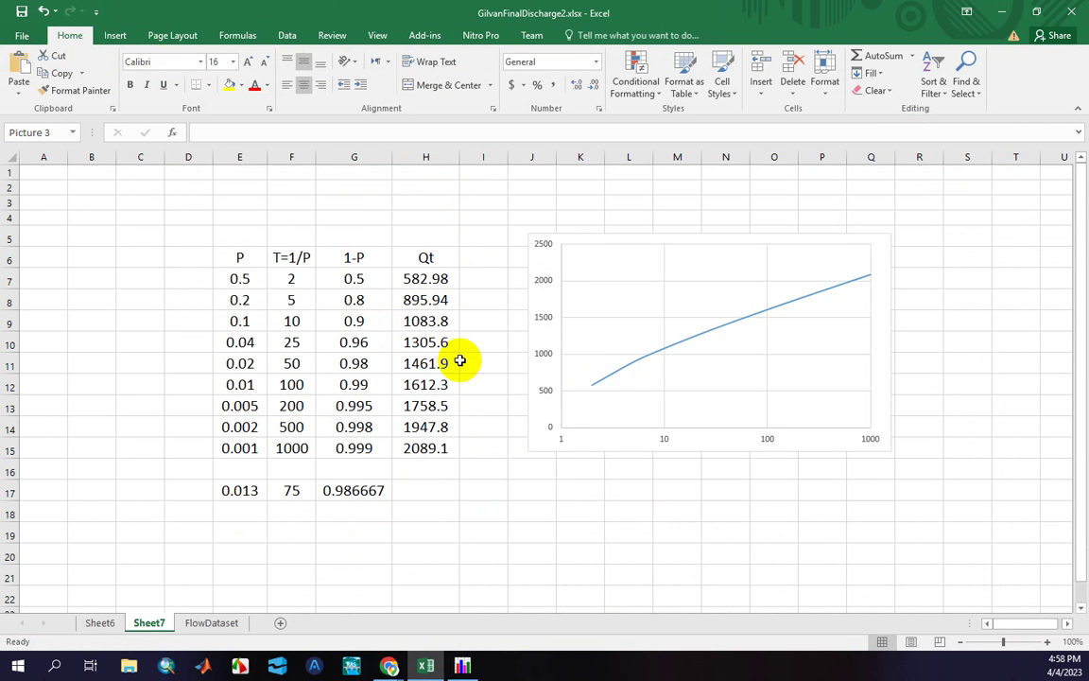
pyautogui.press('Delete')
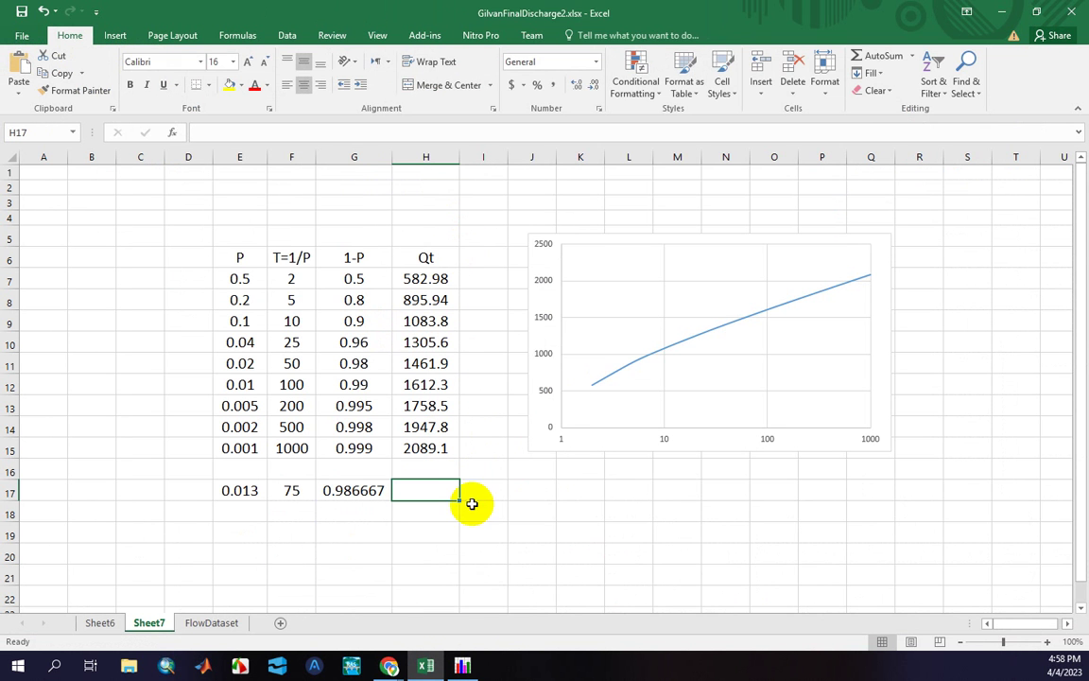
# Copy the inverse CDF x(P) value from EasyFit and paste it into Excel cell H17 as the 75-year discharge
pyautogui.click(463, 665)
pyautogui.rightClick(389, 331)
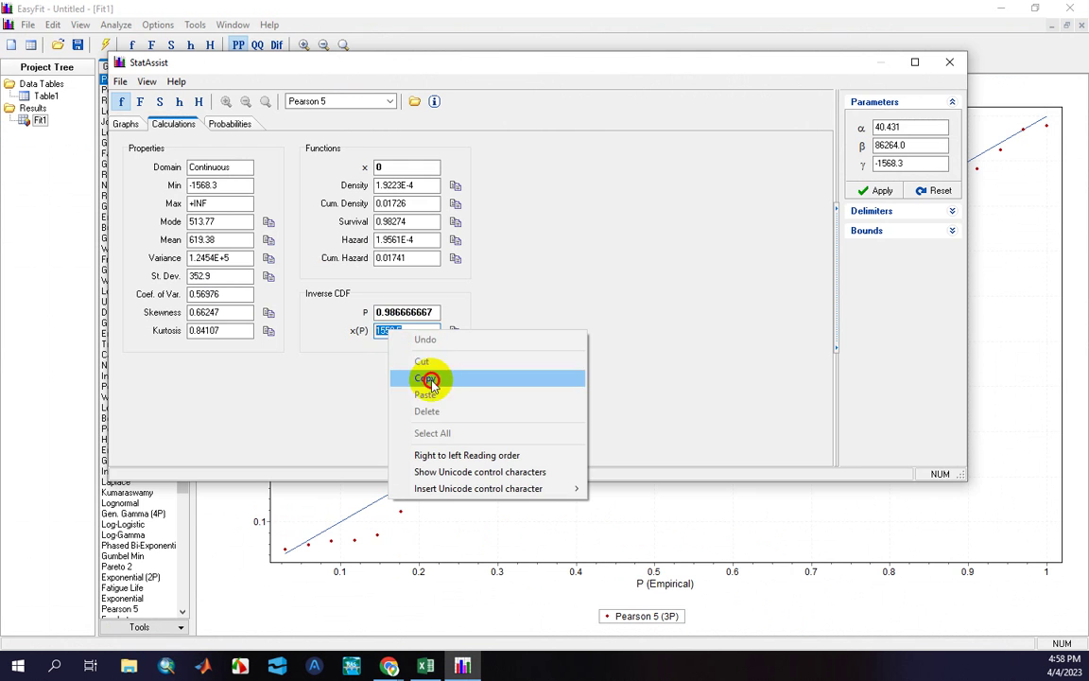
pyautogui.click(428, 379)
pyautogui.click(425, 666)
pyautogui.rightClick(408, 489)
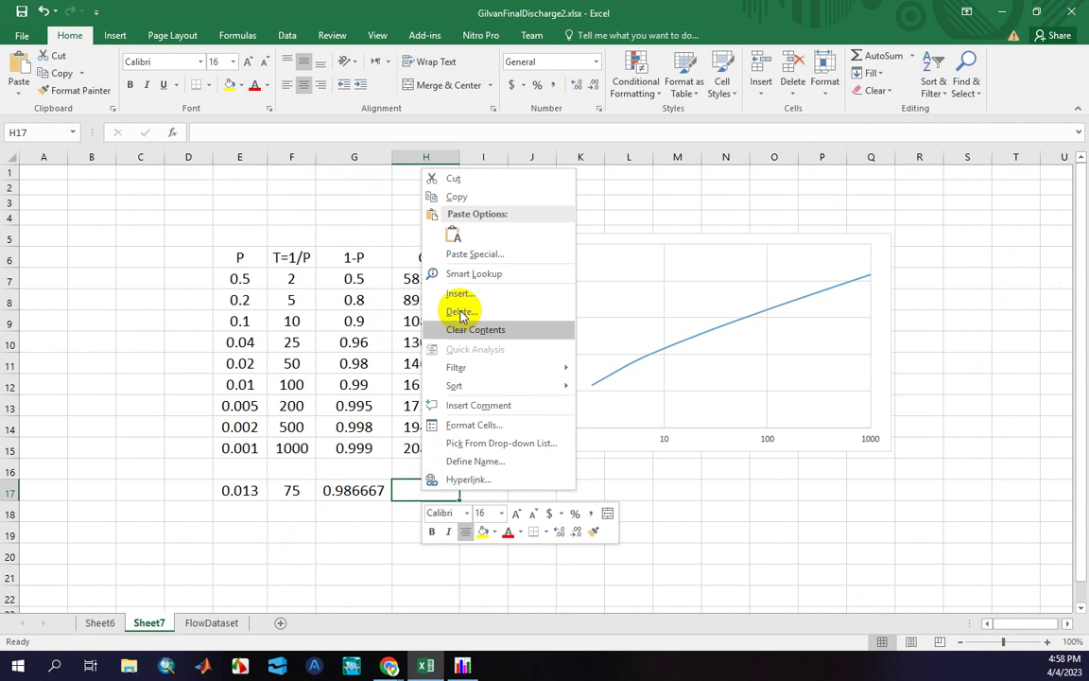
pyautogui.click(457, 234)
pyautogui.click(427, 532)
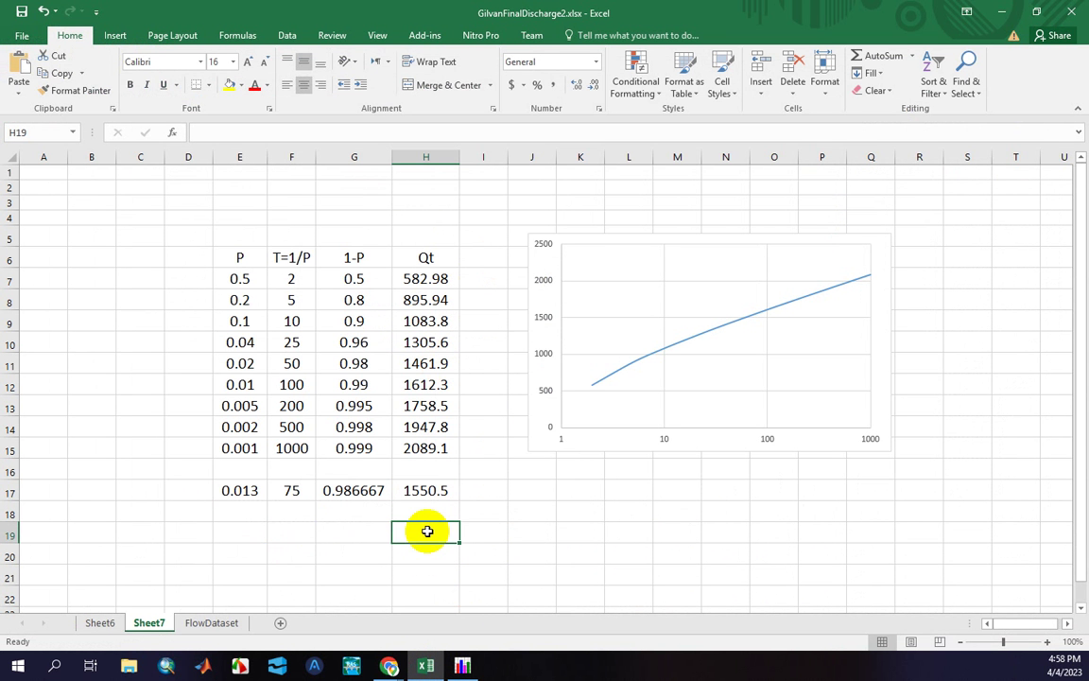
pyautogui.click(295, 488)
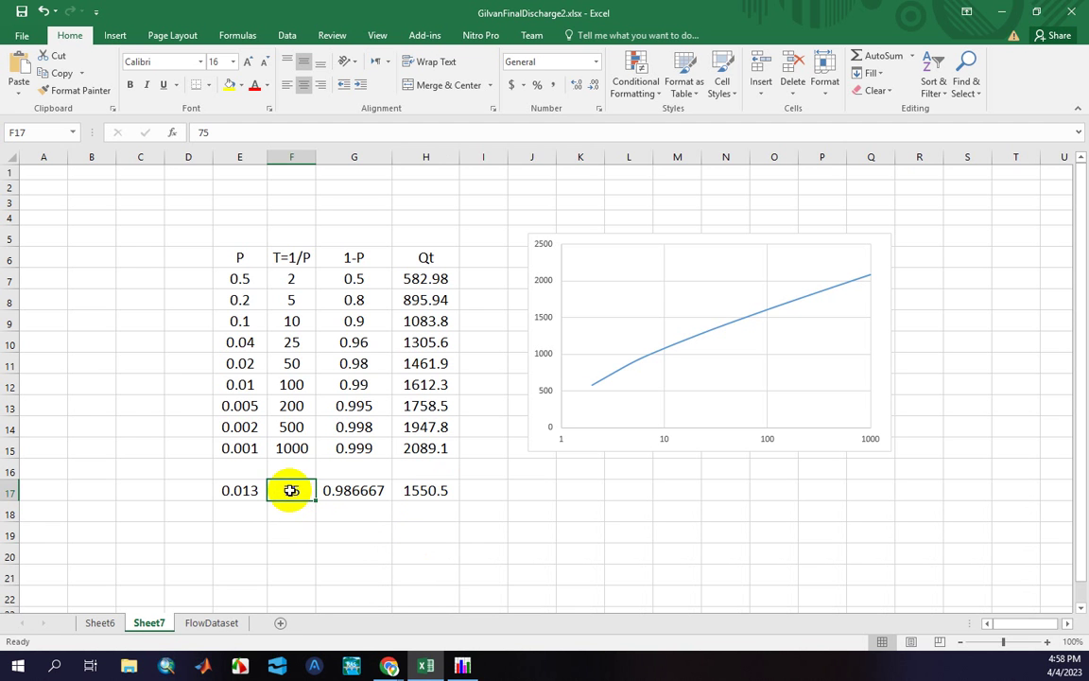
pyautogui.click(326, 528)
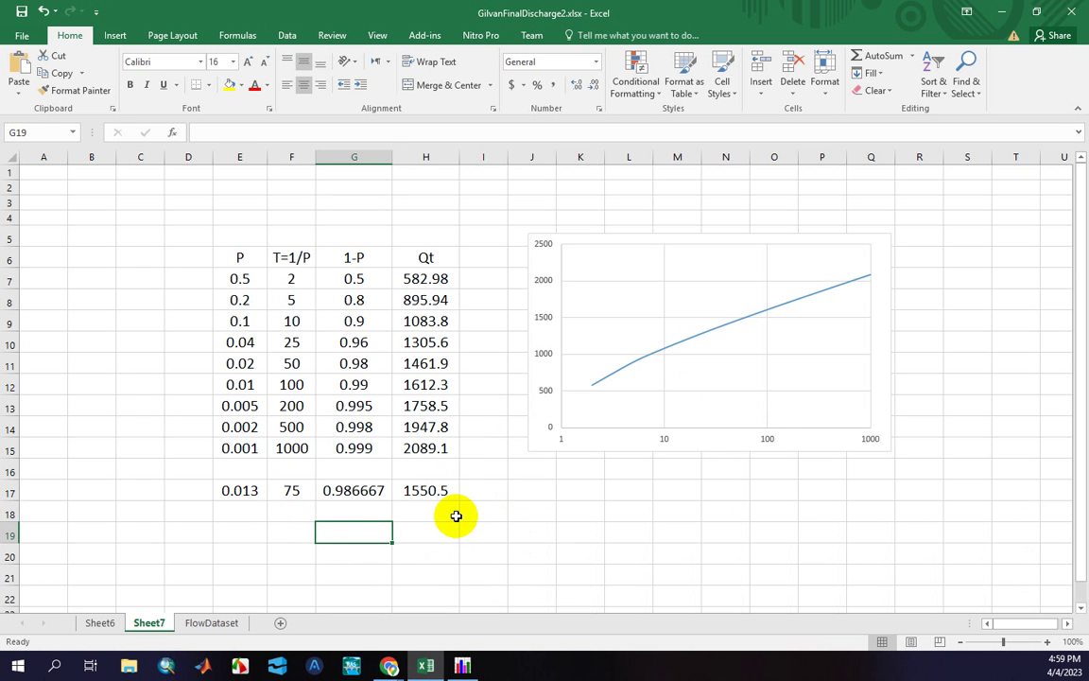
pyautogui.click(462, 530)
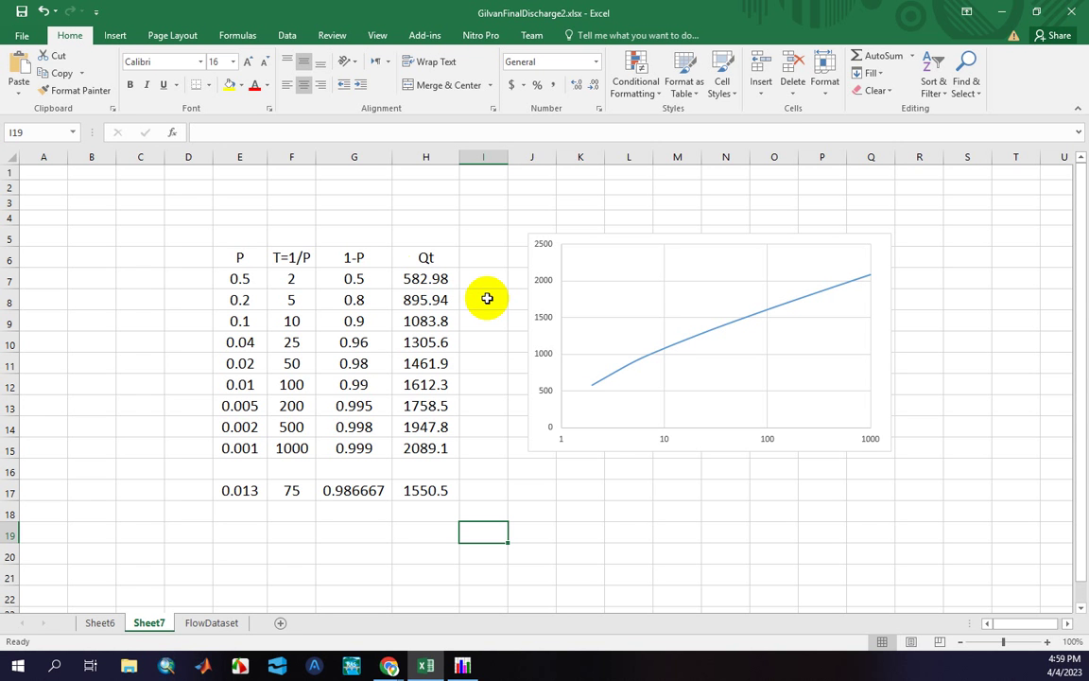
pyautogui.moveTo(433, 282); pyautogui.dragTo(431, 449)
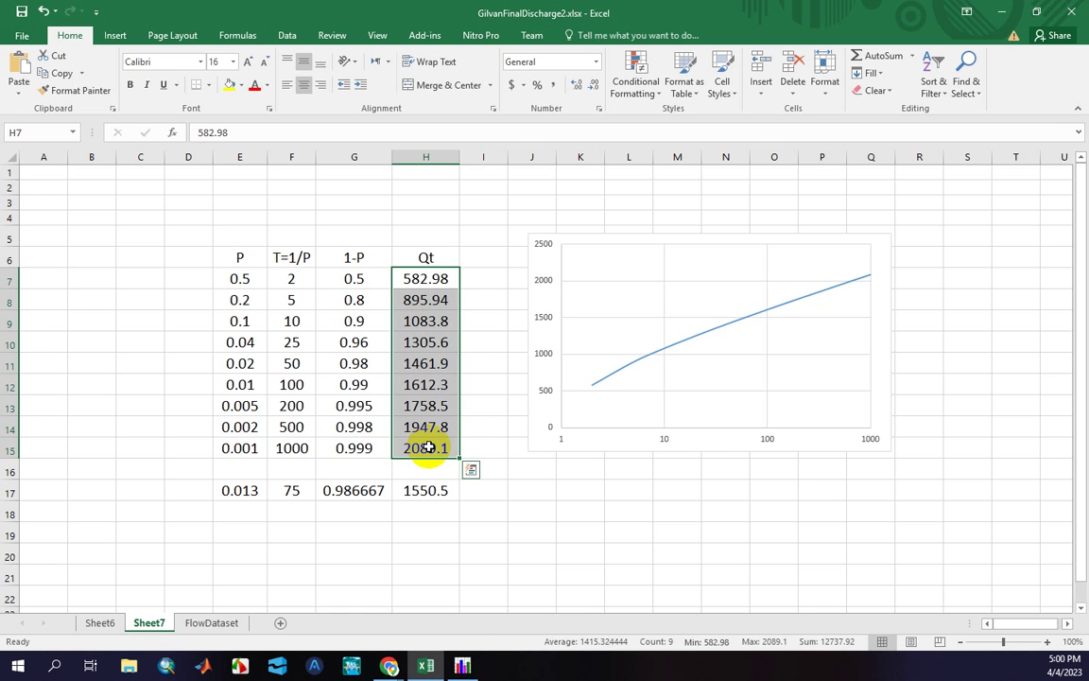
pyautogui.moveTo(432, 277); pyautogui.dragTo(425, 431)
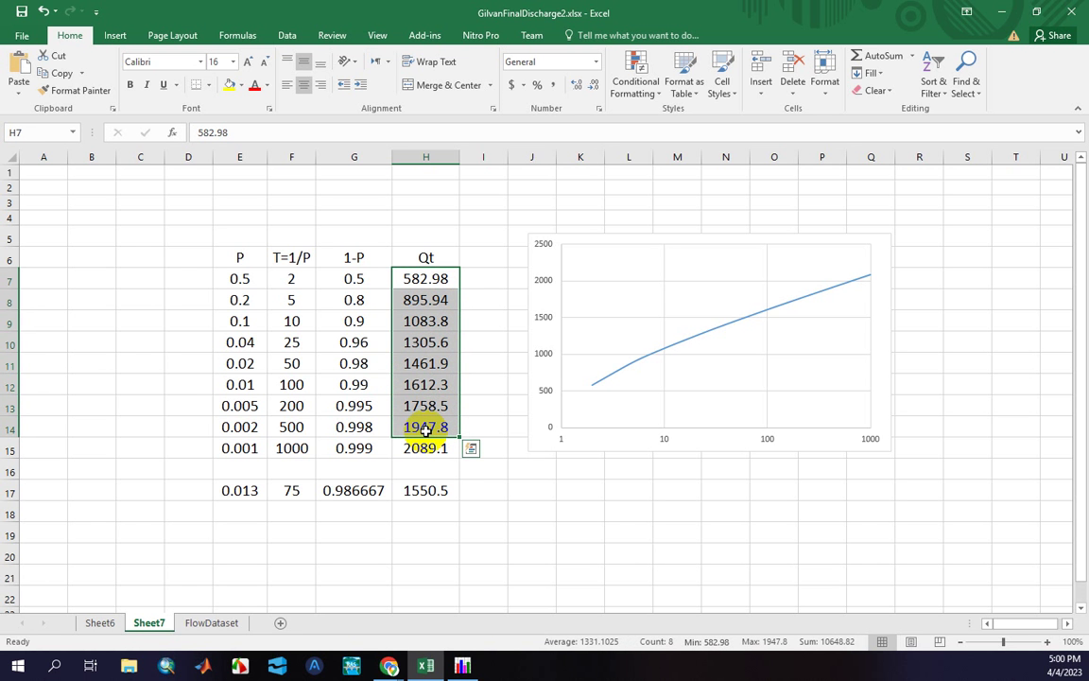